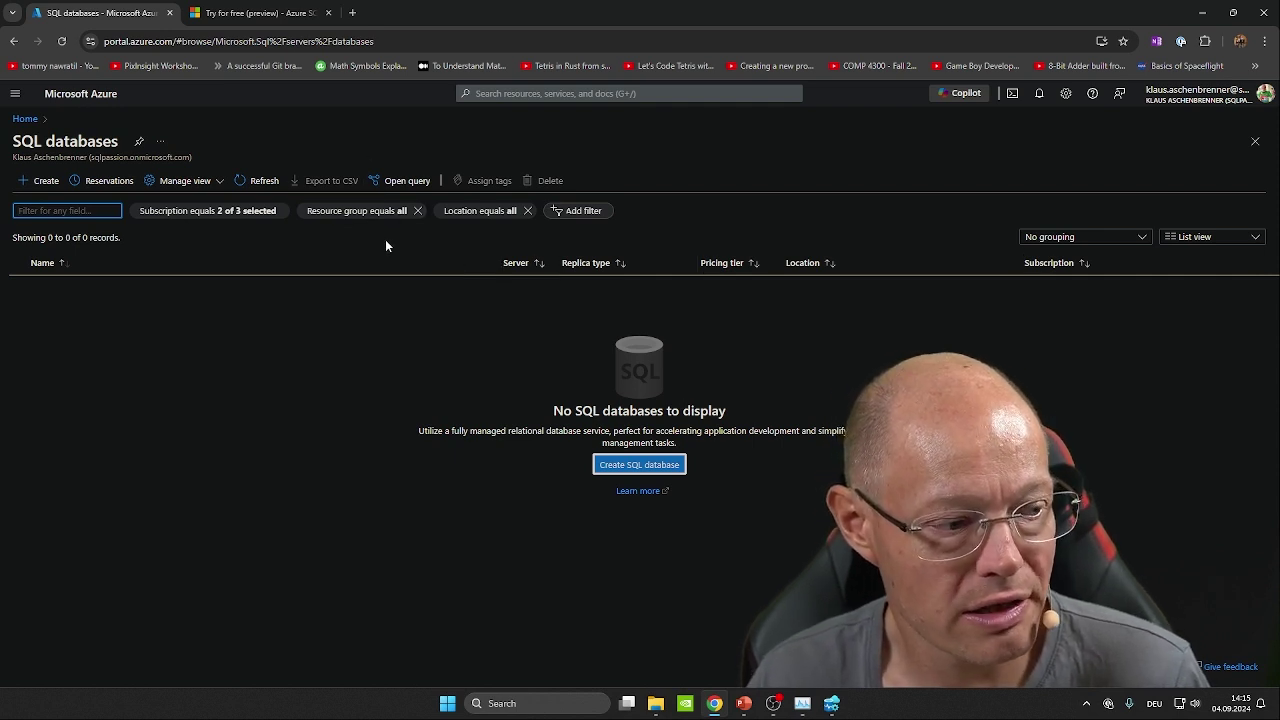
# Start creating a SQL database in the Visual Studio Professional subscription, keeping sqlpassion-resource-group as its resource group
pyautogui.click(41, 188)
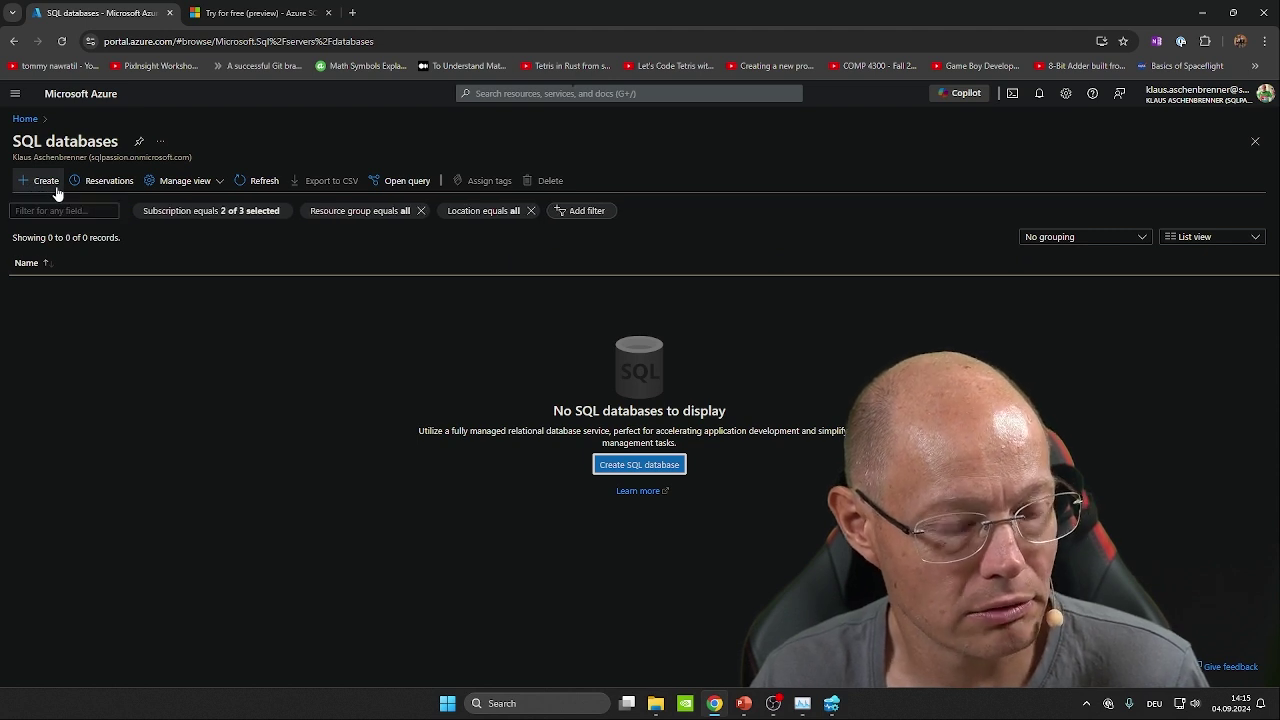
pyautogui.click(56, 190)
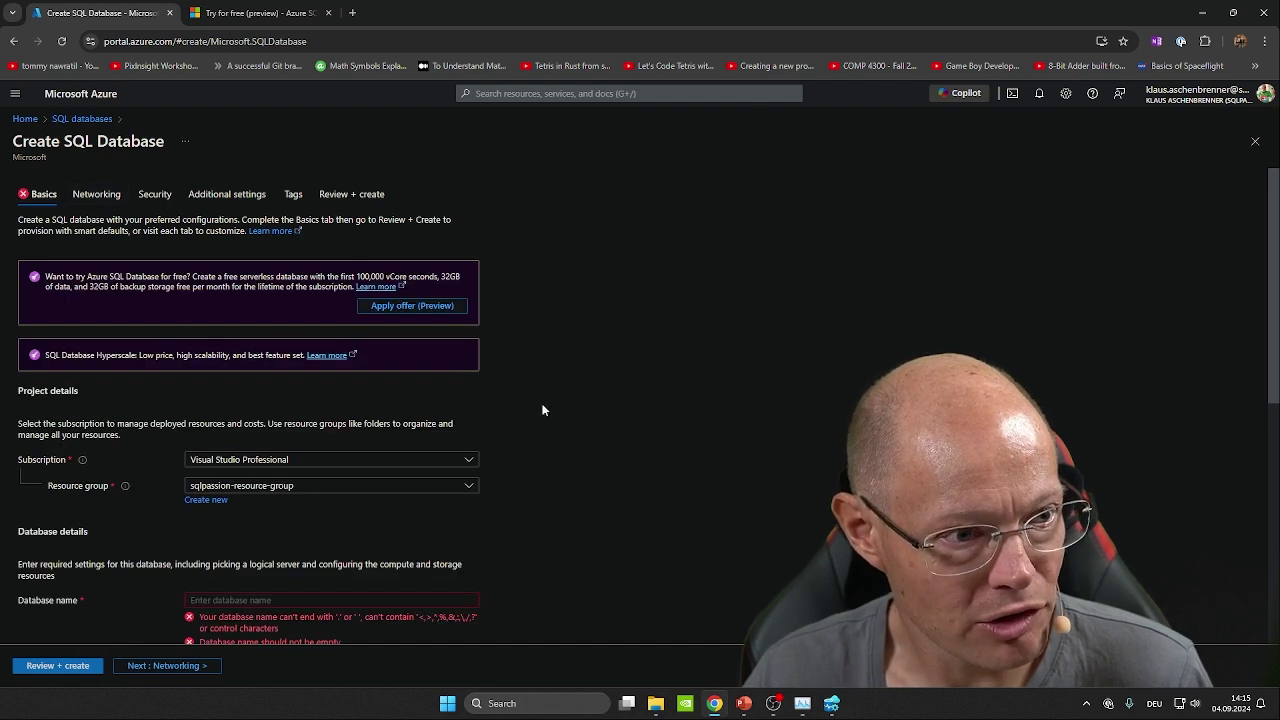
pyautogui.scroll(-1, 542, 410)
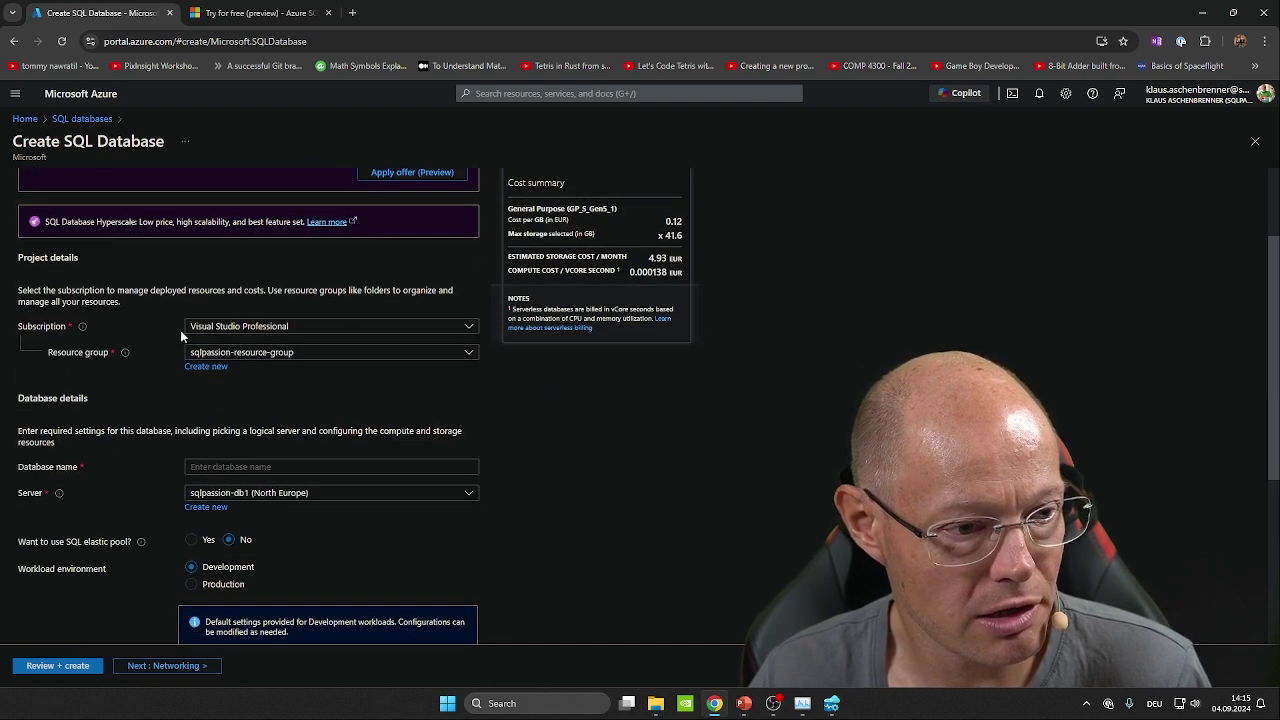
pyautogui.click(293, 328)
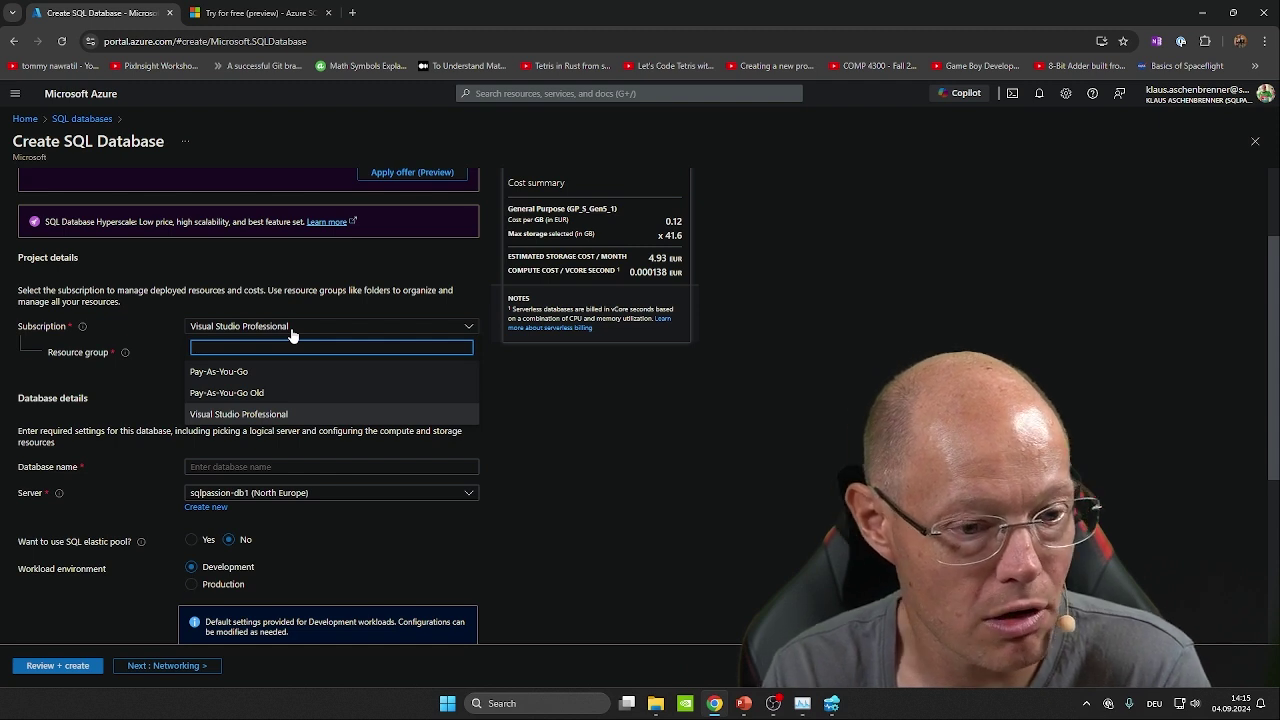
pyautogui.click(245, 414)
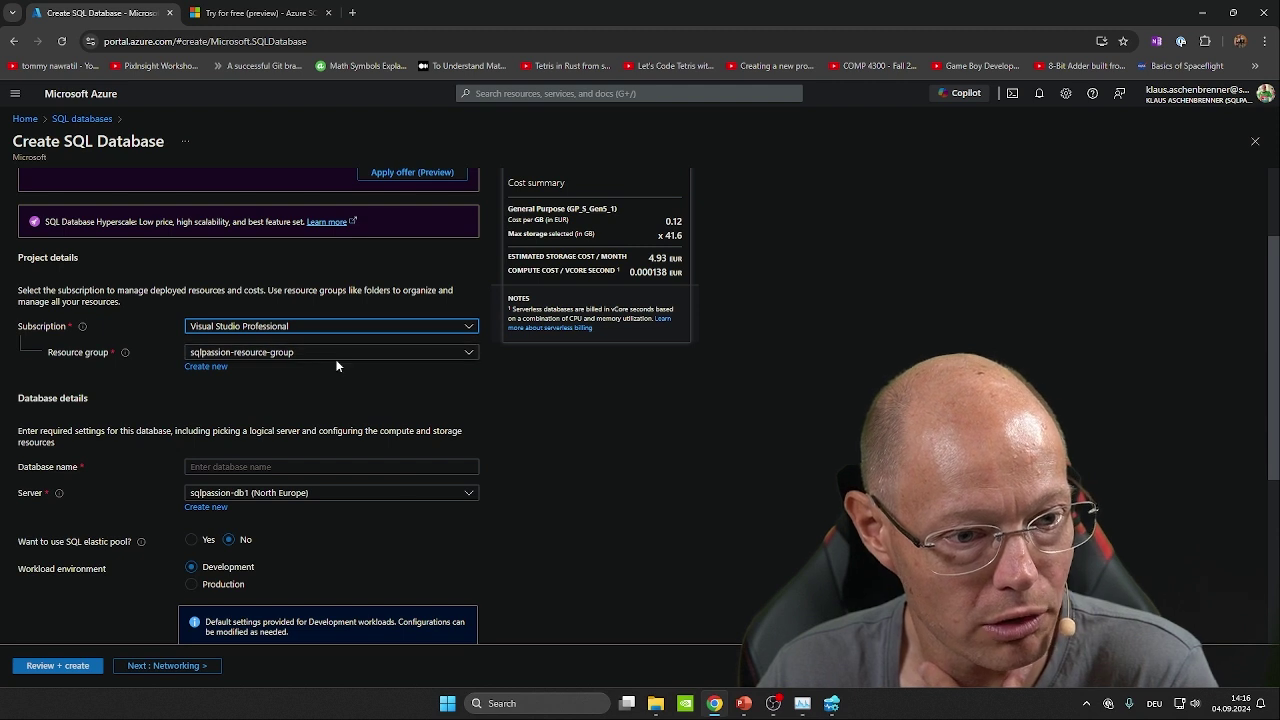
pyautogui.click(244, 356)
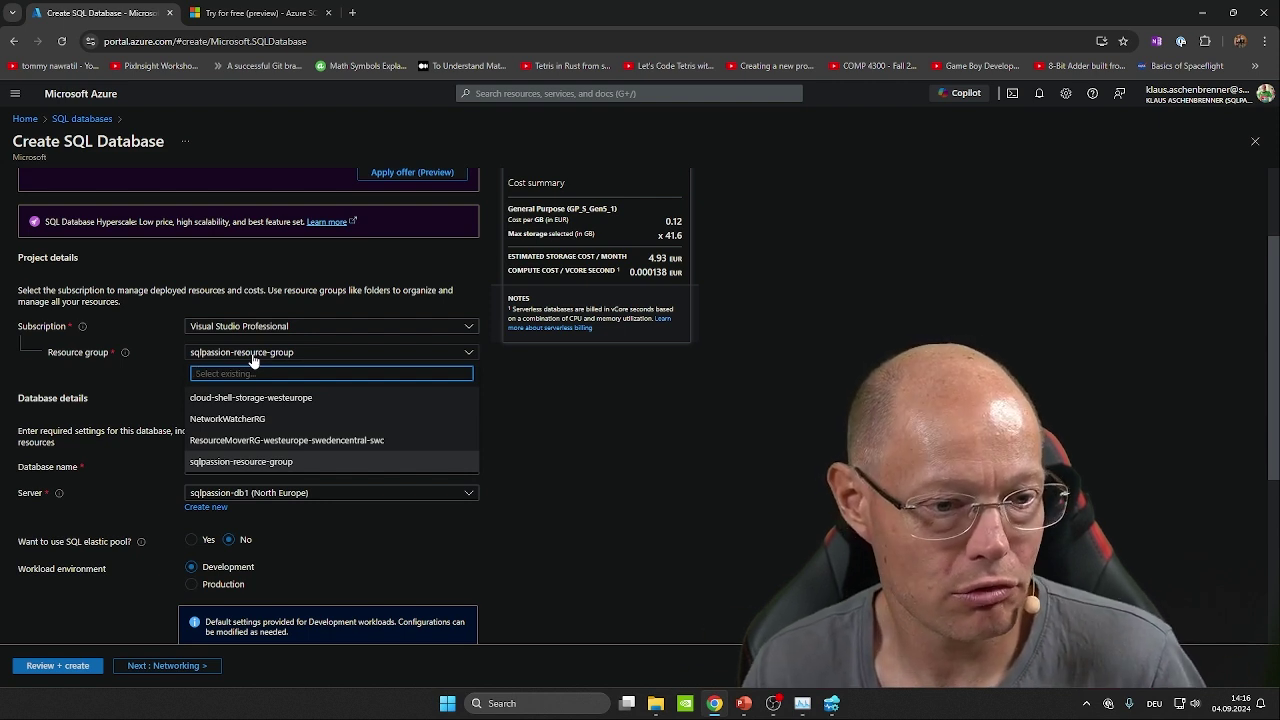
pyautogui.click(268, 356)
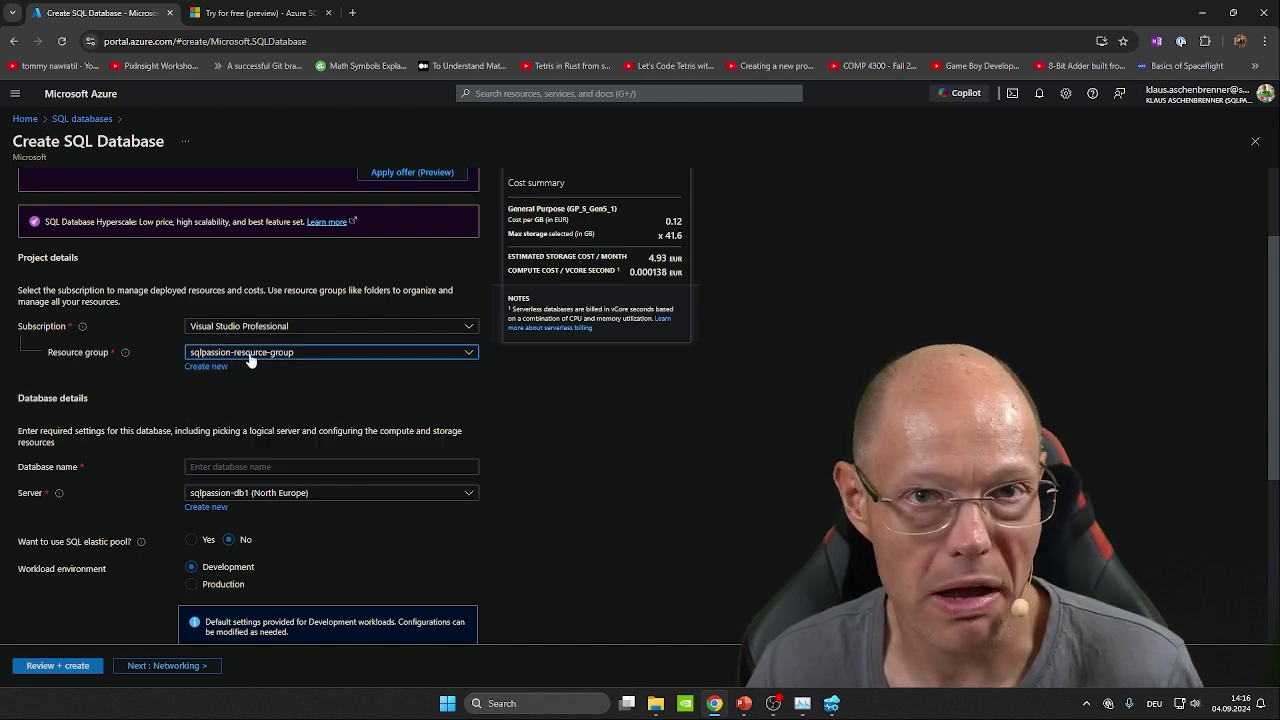
# Name the database sql-quickie and place it on the server sqlpassion-db1 (North Europe)
pyautogui.click(236, 466)
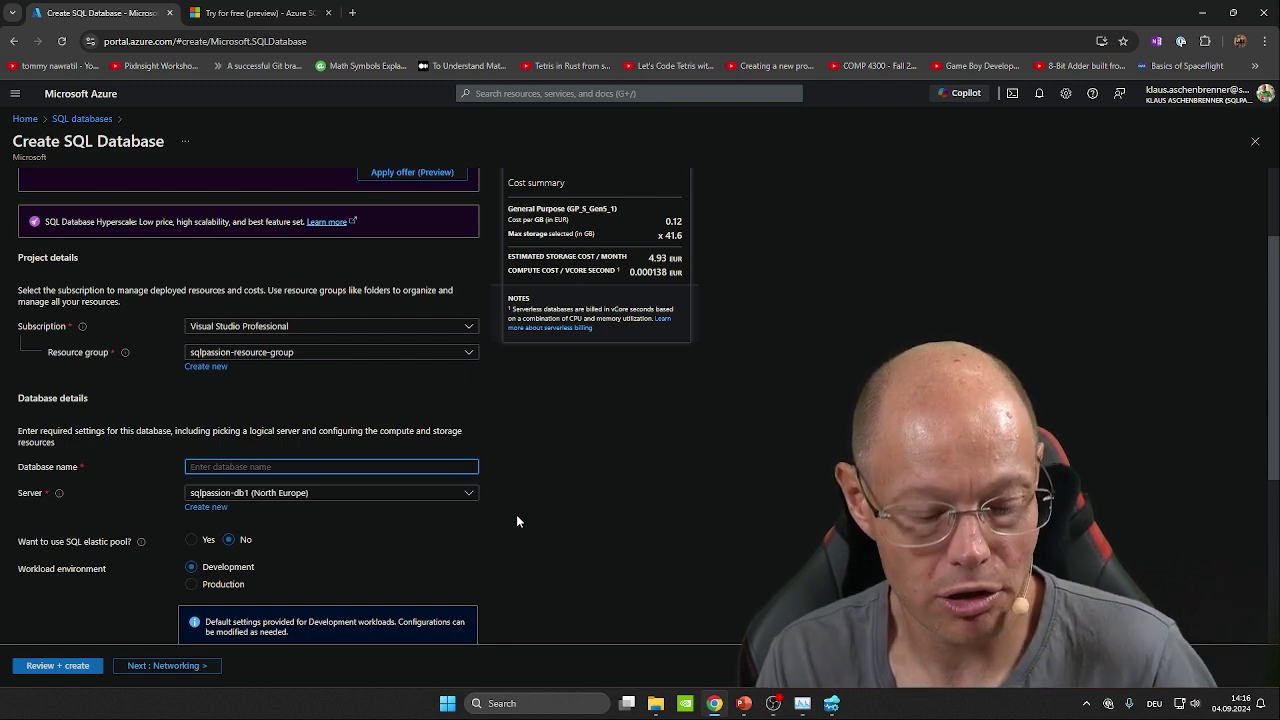
pyautogui.write('sql')
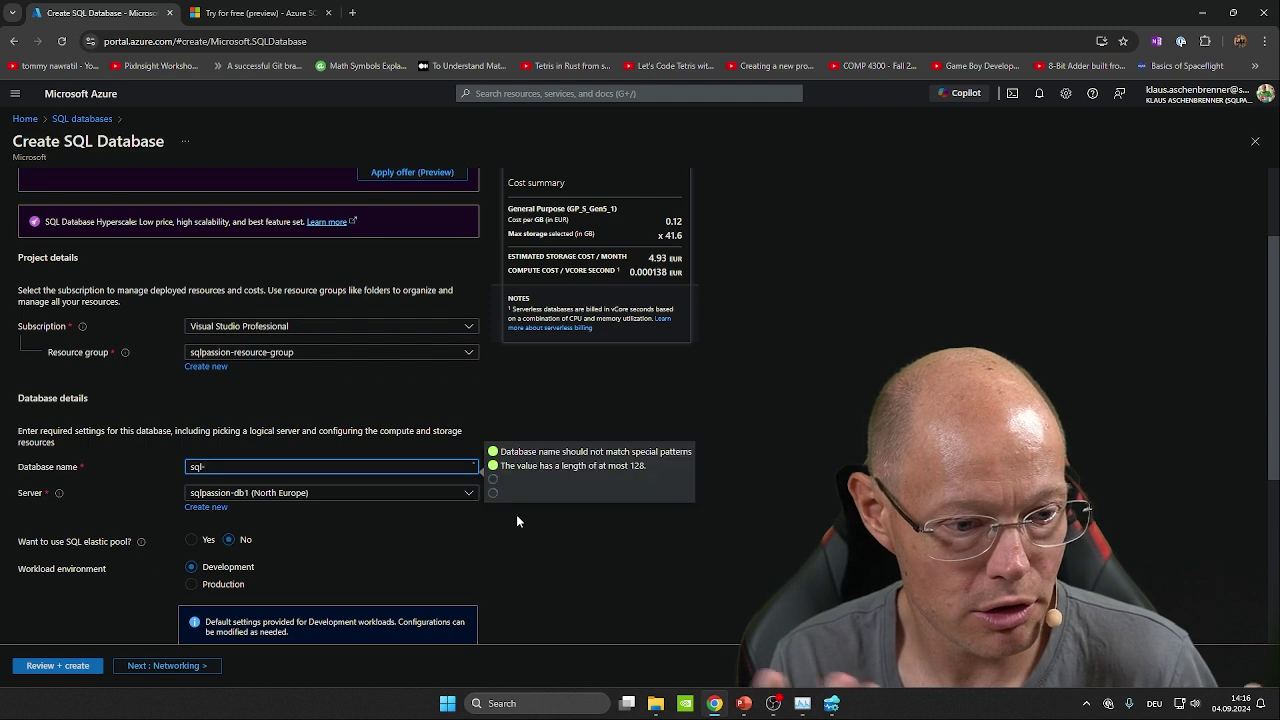
pyautogui.write('-quickie')
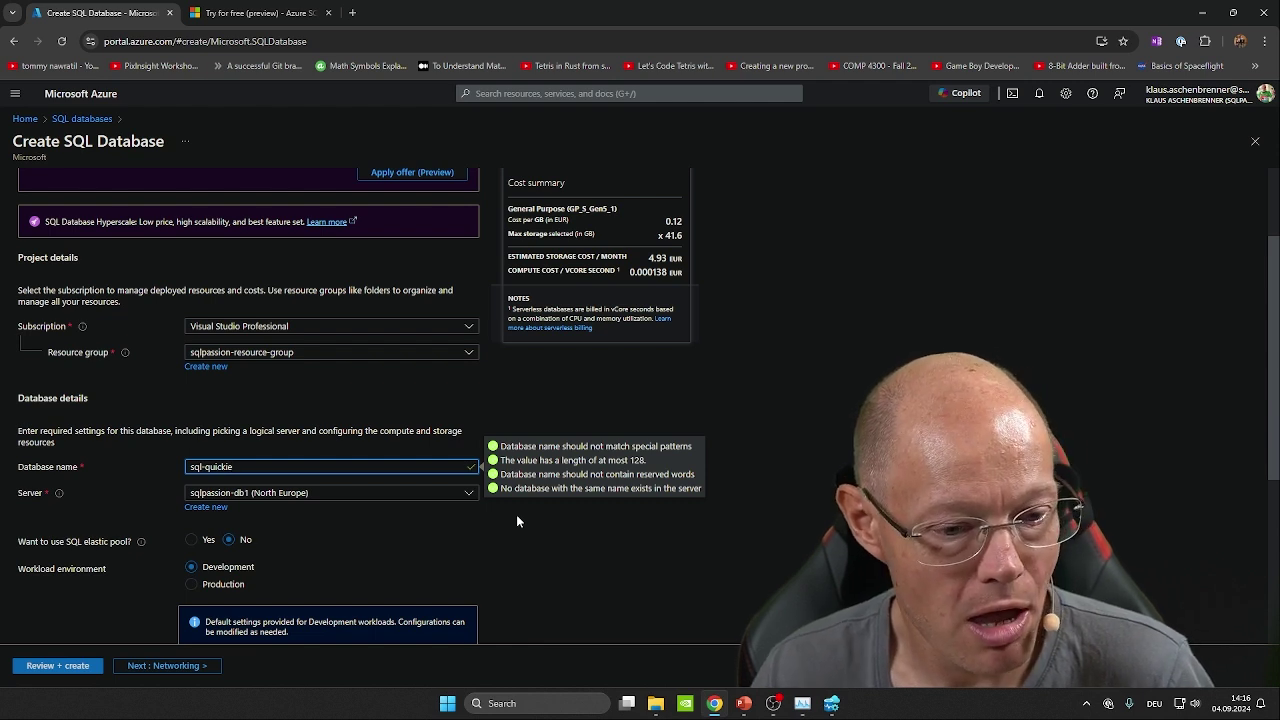
pyautogui.click(542, 562)
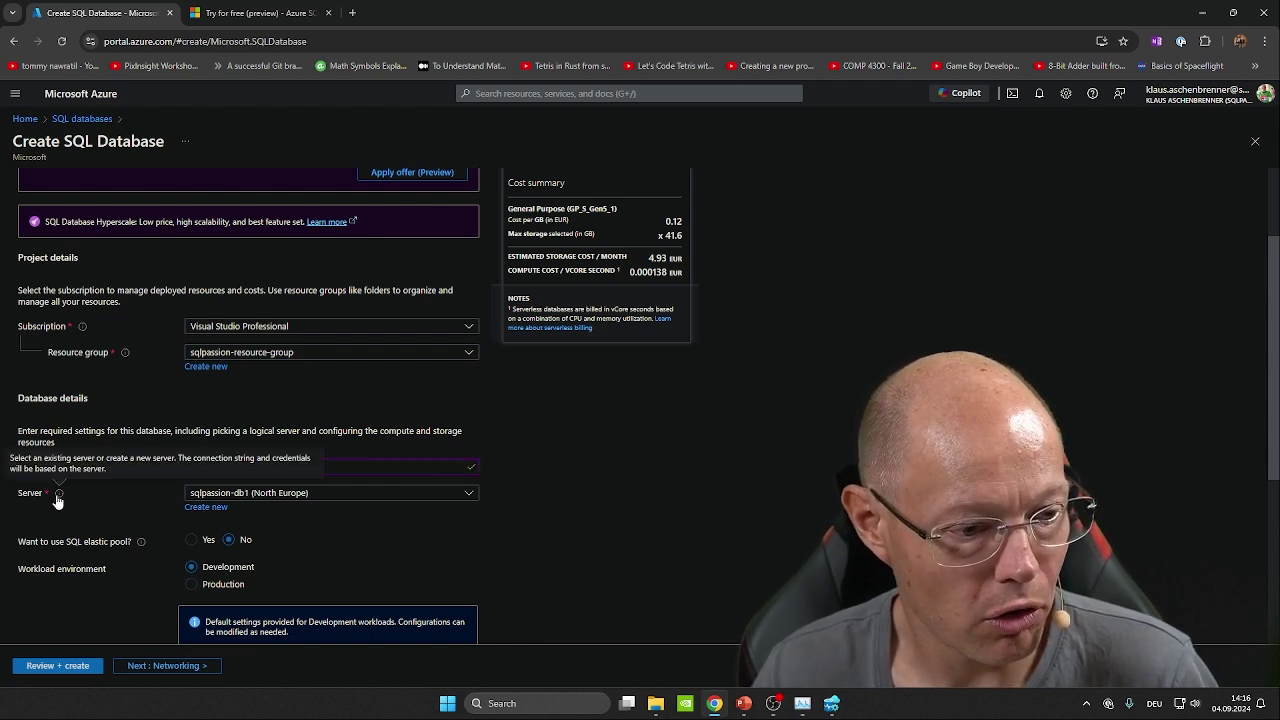
pyautogui.click(251, 494)
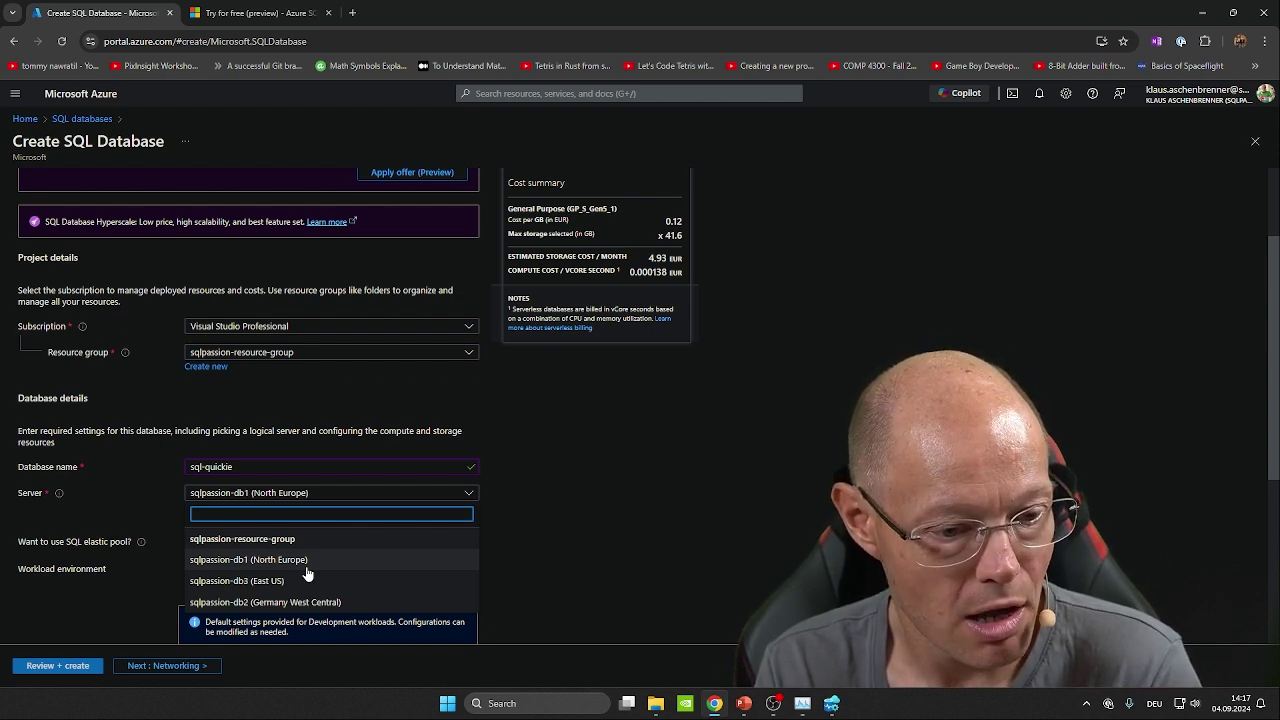
pyautogui.click(242, 562)
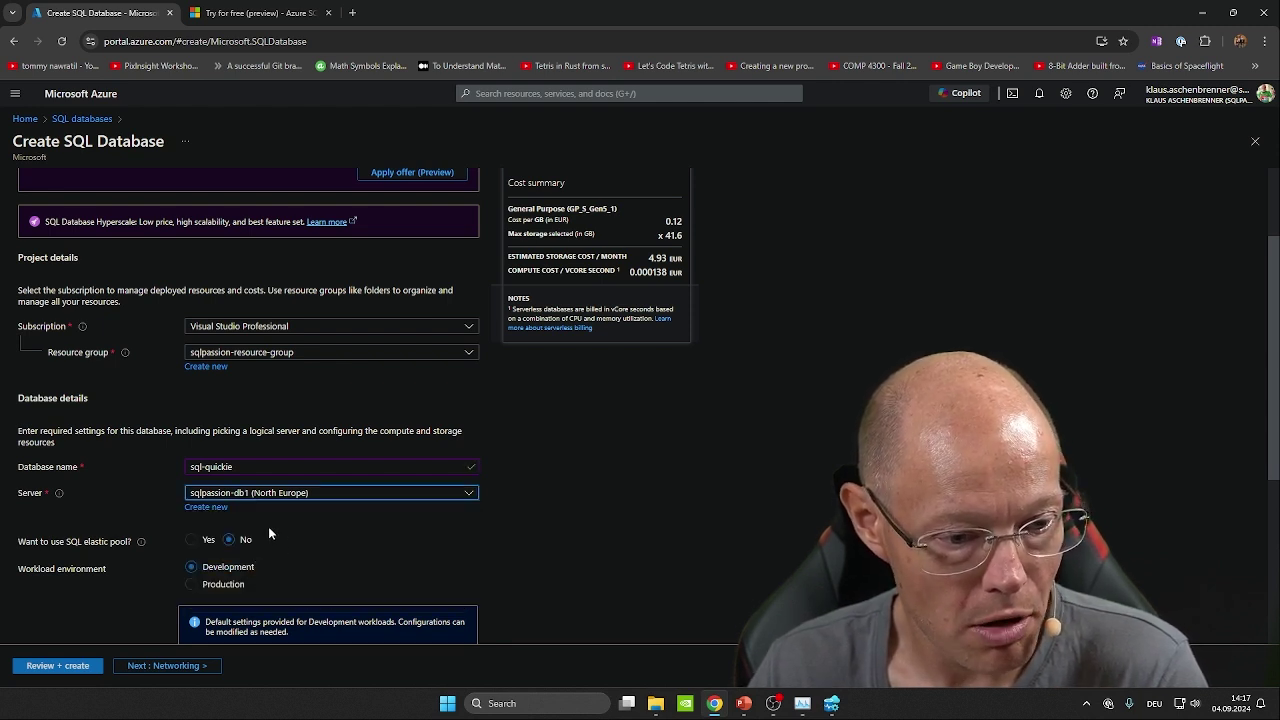
# Start creating a new logical server for the database and name it sqlpassion-db4
pyautogui.click(205, 512)
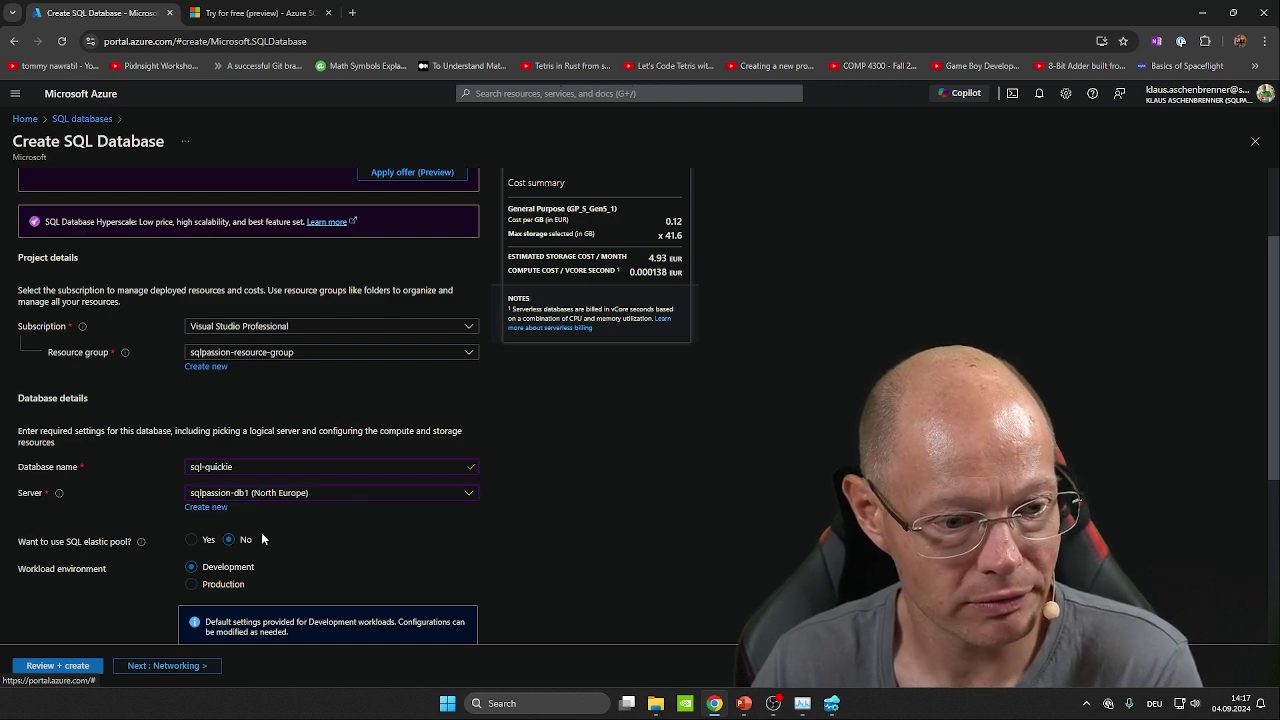
pyautogui.click(206, 507)
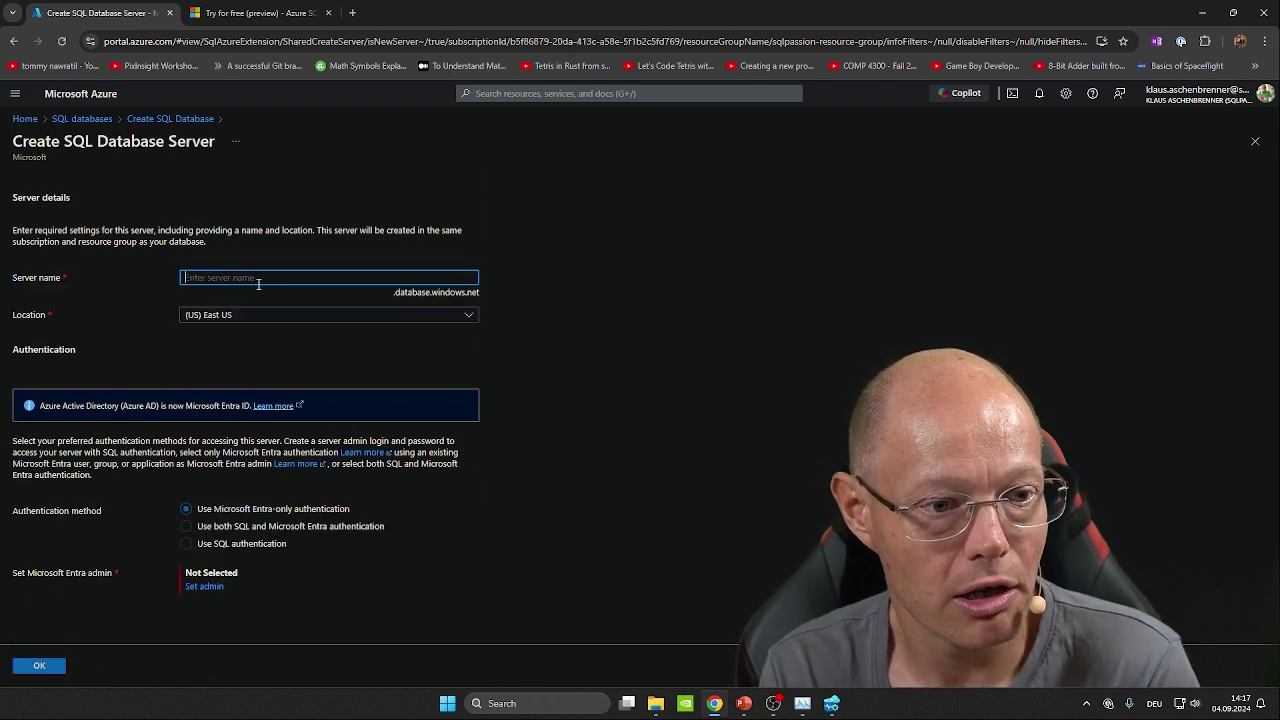
pyautogui.write('sq')
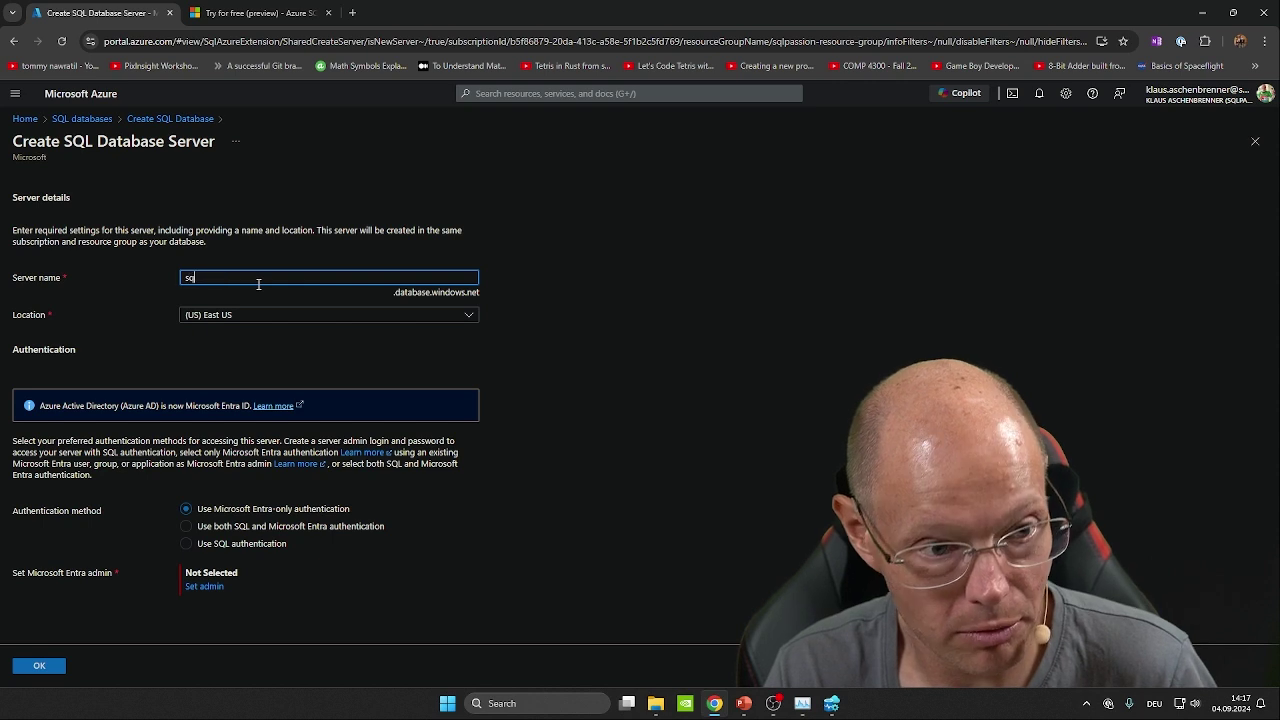
pyautogui.write('lpassion-dbi')
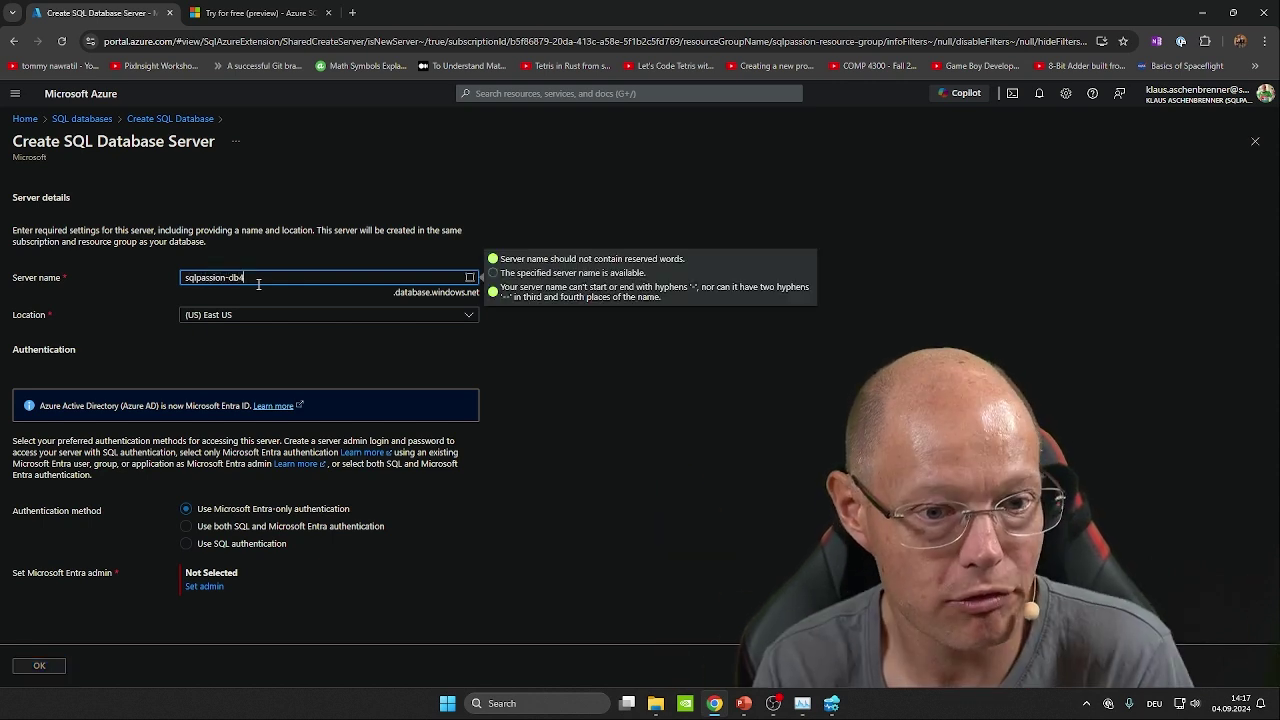
pyautogui.click(389, 293)
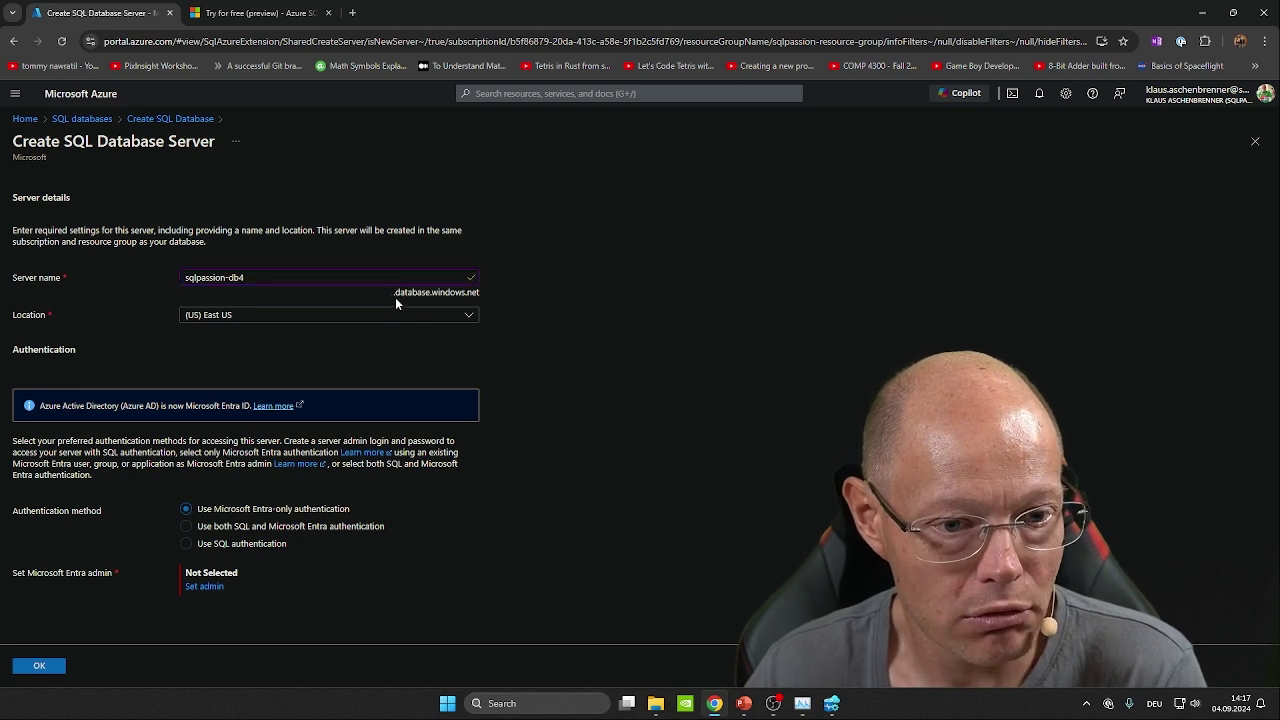
pyautogui.moveTo(397, 294); pyautogui.dragTo(478, 294)
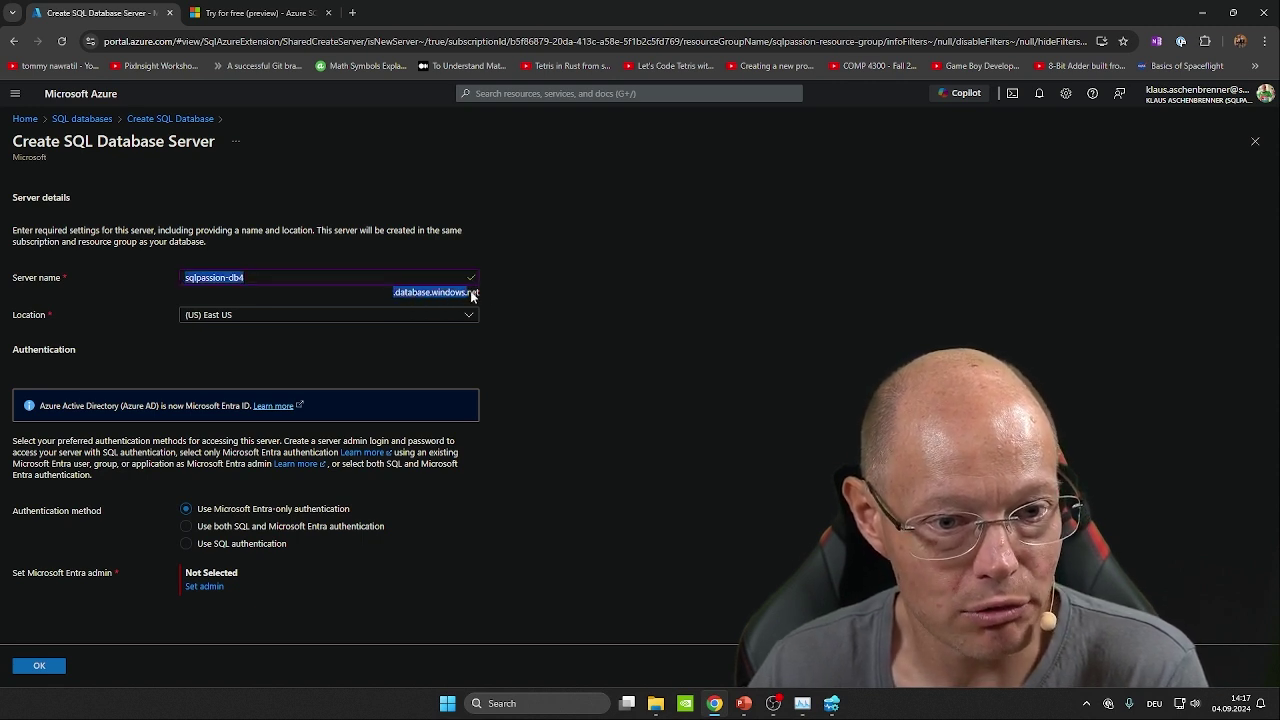
pyautogui.click(490, 292)
pyautogui.tripleClick(477, 294)
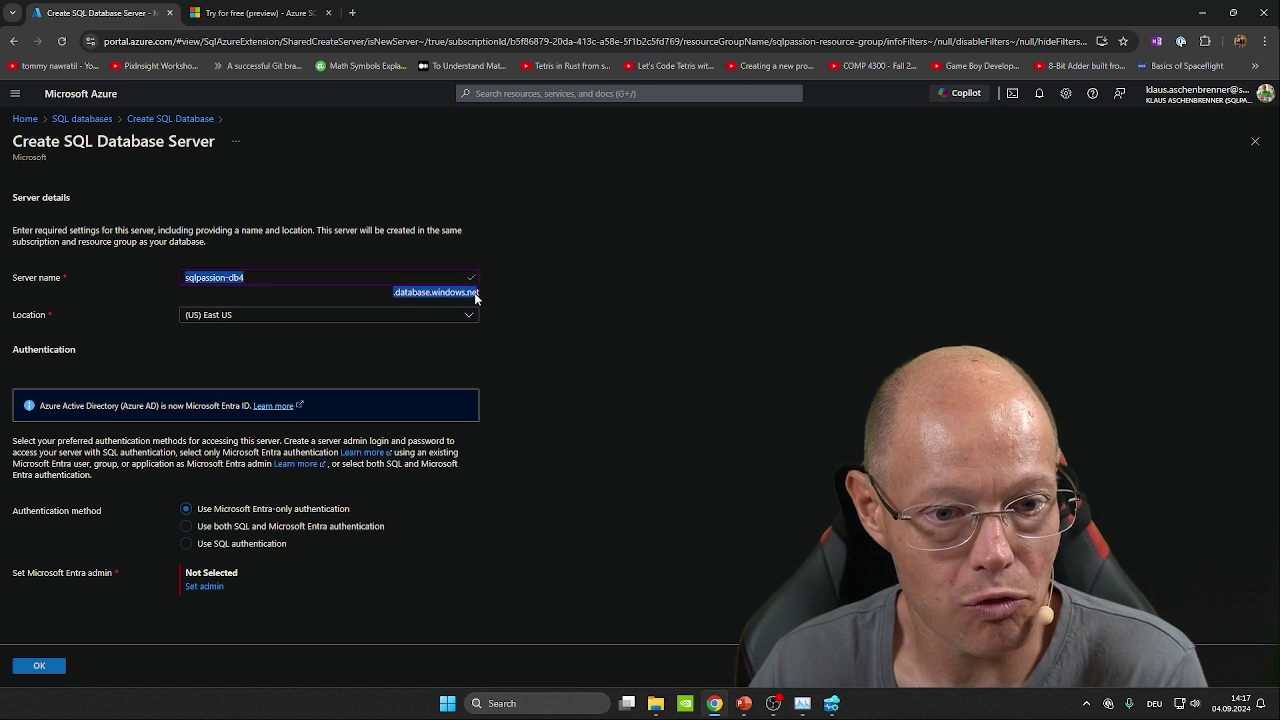
pyautogui.click(482, 295)
pyautogui.tripleClick(482, 298)
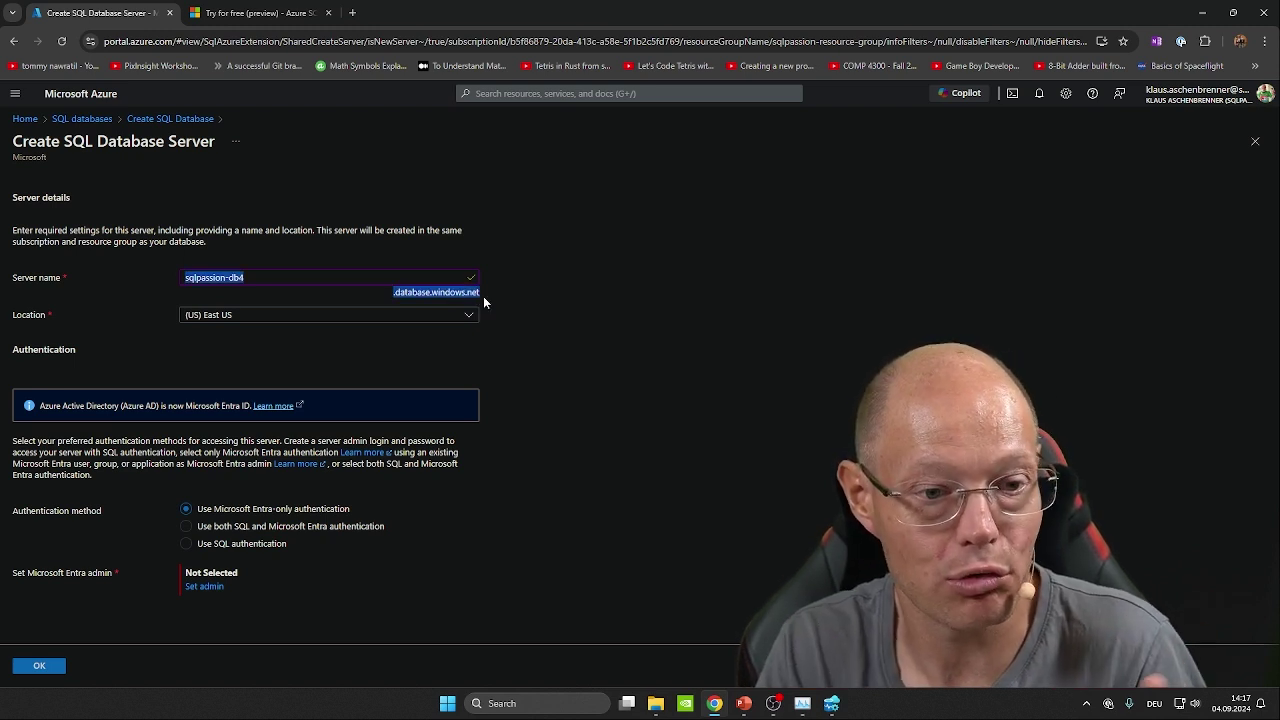
# Set the new server's location to (Europe) Sweden Central and its authentication method to both SQL and Microsoft Entra authentication
pyautogui.click(272, 317)
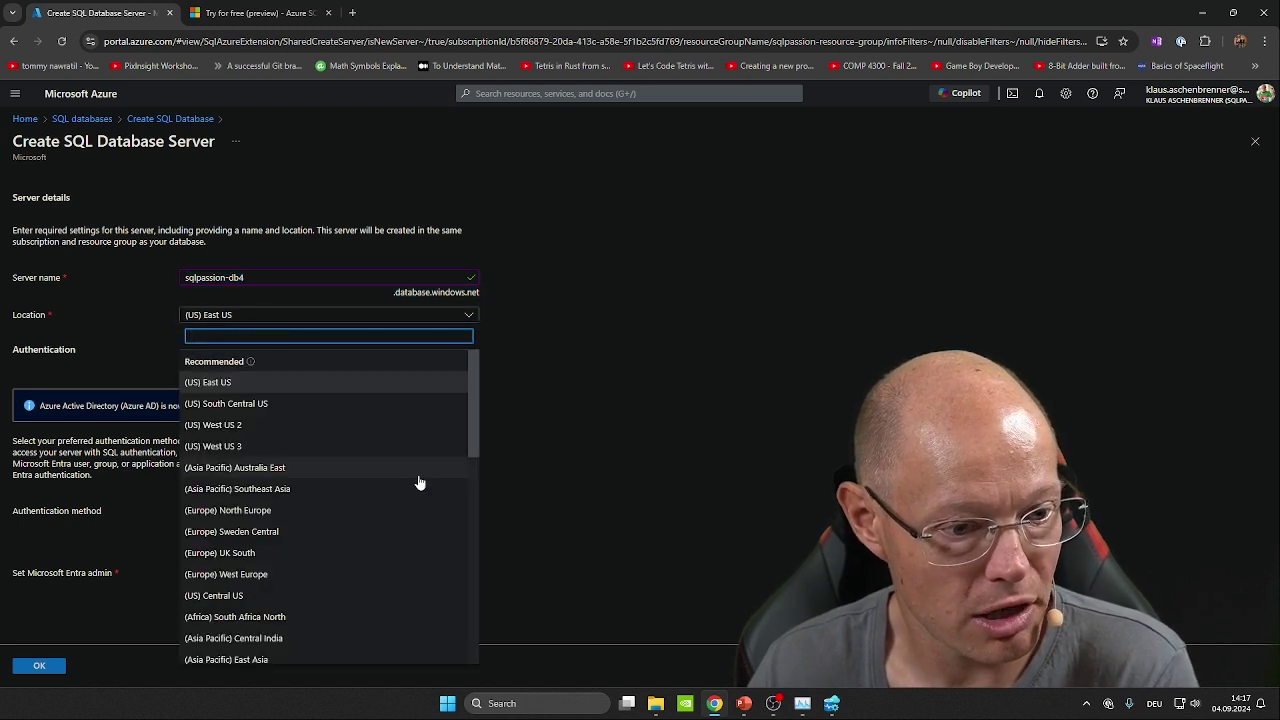
pyautogui.click(235, 532)
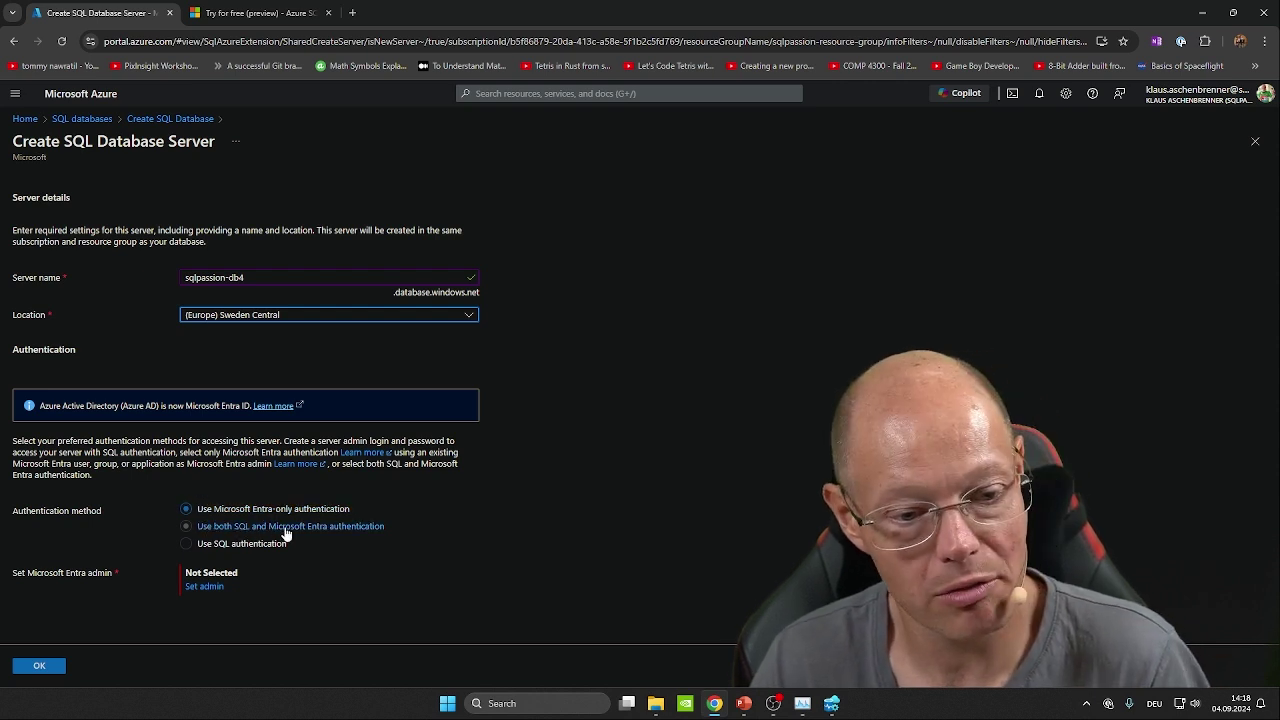
pyautogui.click(237, 546)
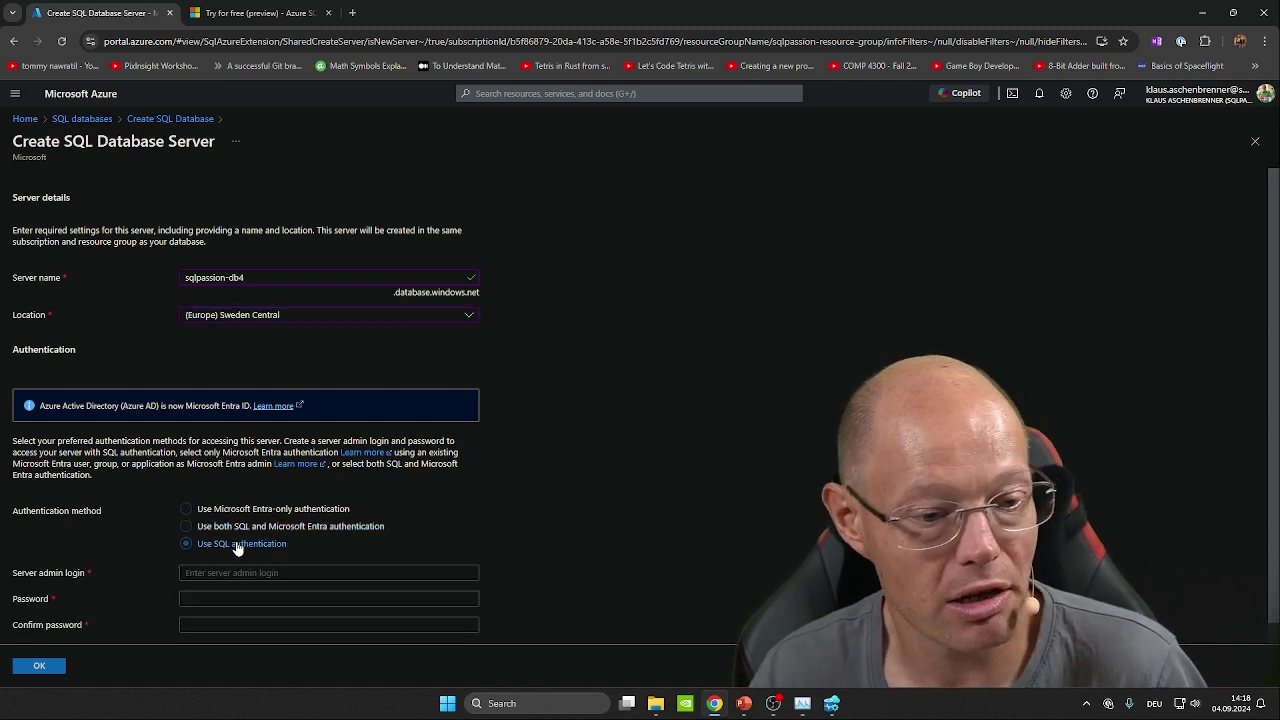
pyautogui.click(243, 526)
pyautogui.scroll(-1, 740, 554)
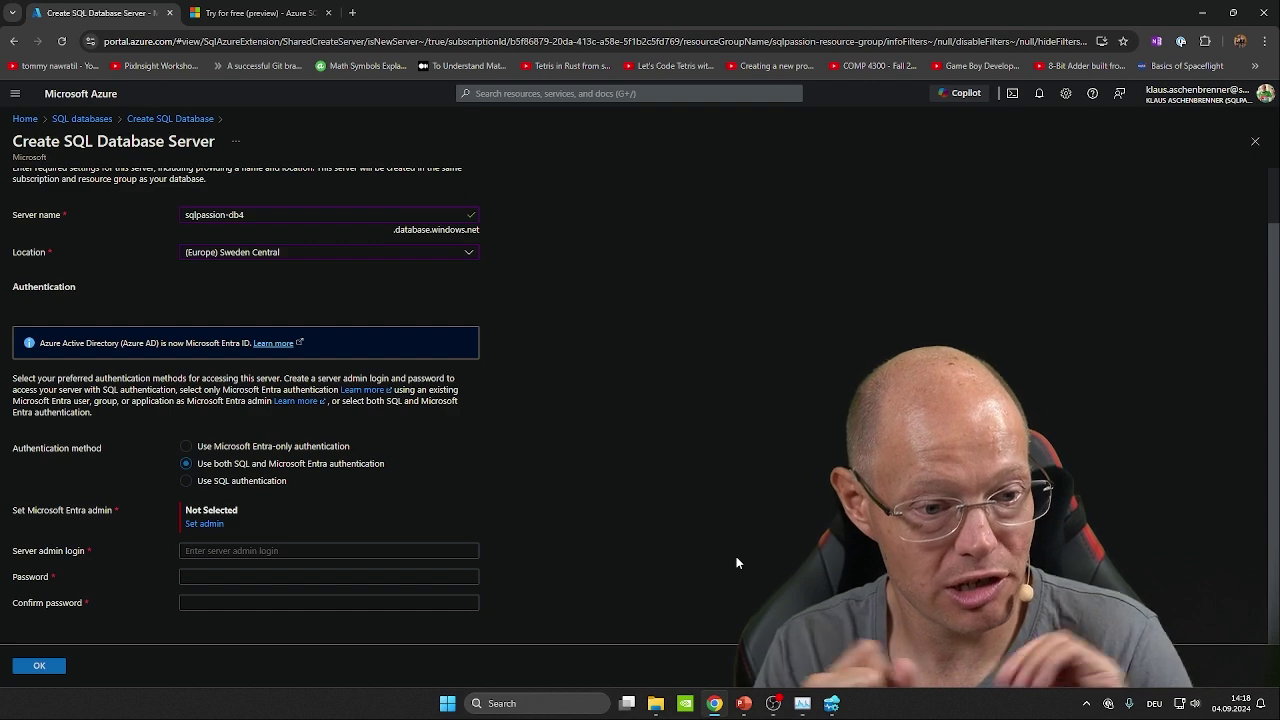
pyautogui.click(196, 480)
pyautogui.click(200, 505)
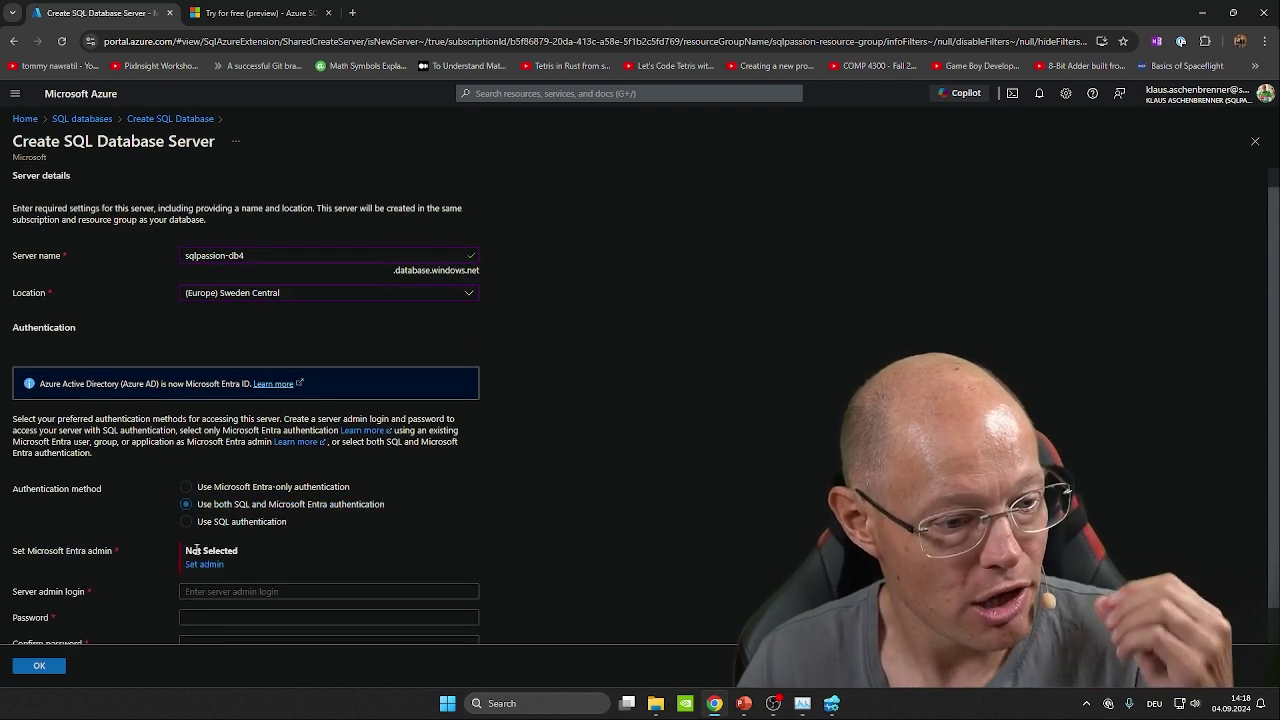
# Enter sqlpassion-admin as the server admin login, and discard the unsaved new server to return to the database form
pyautogui.click(225, 592)
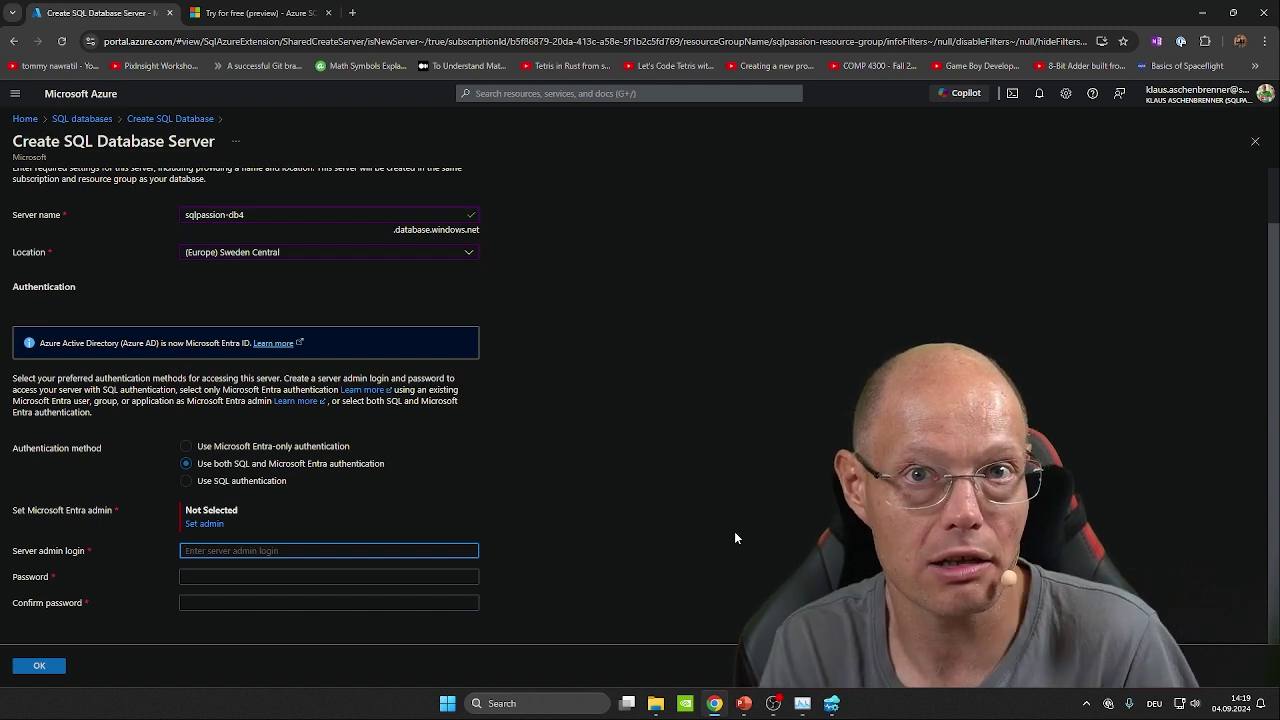
pyautogui.write('s')
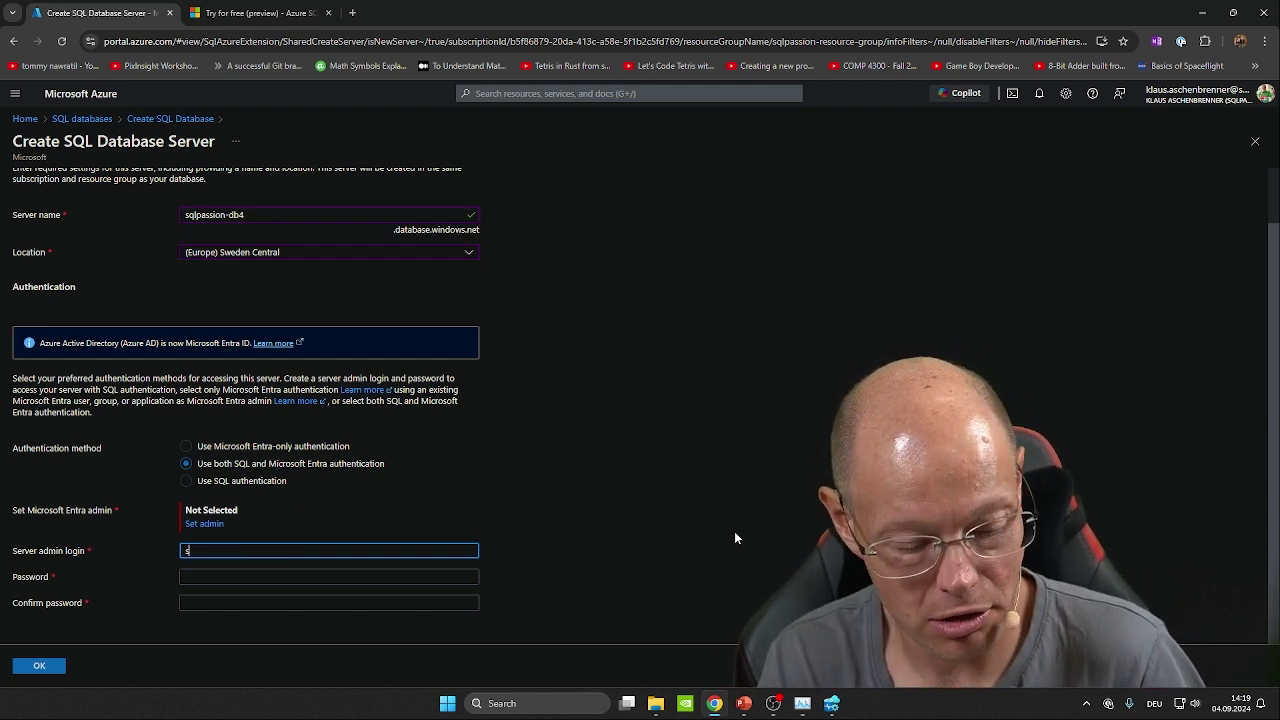
pyautogui.write('qlpassion-admin')
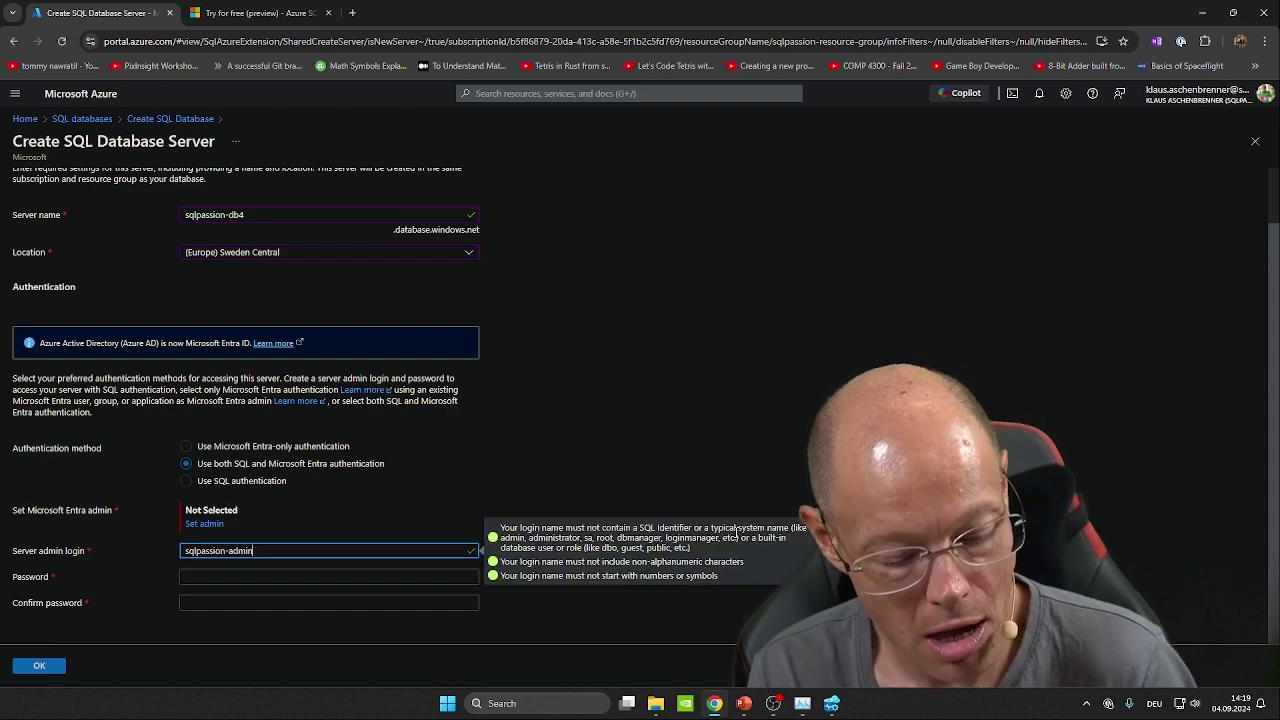
pyautogui.press('Tab')
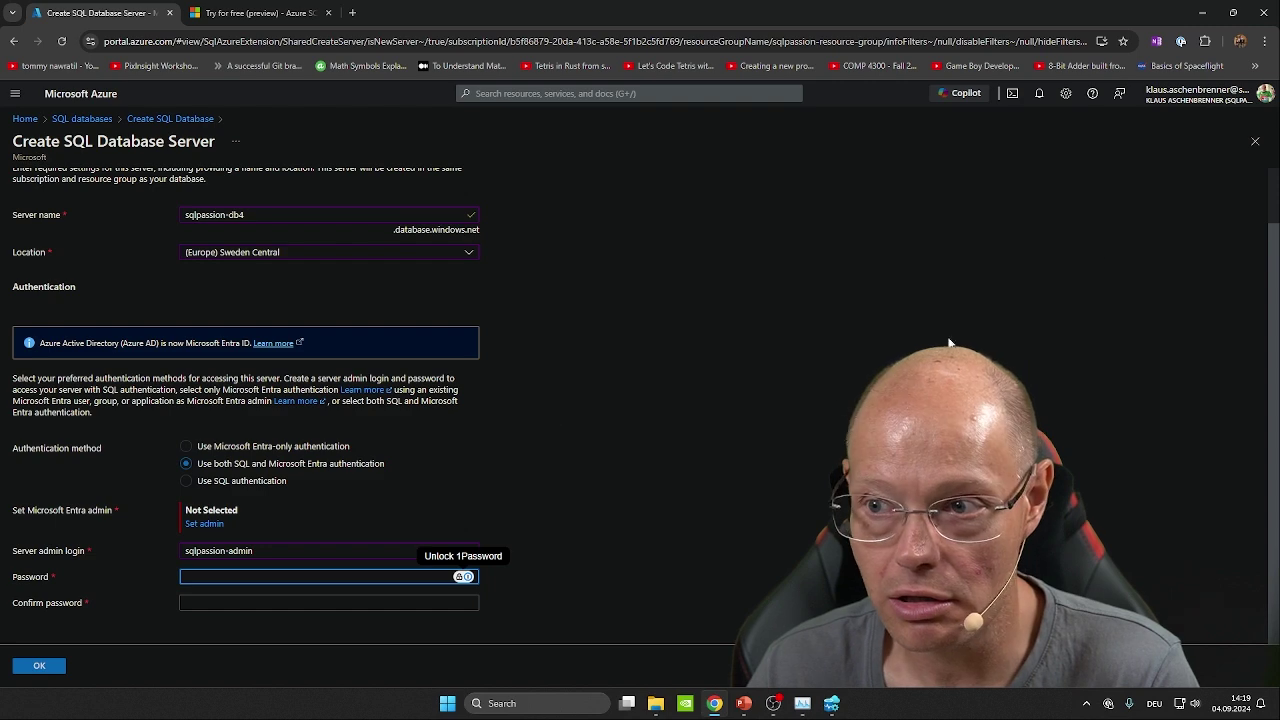
pyautogui.click(1252, 143)
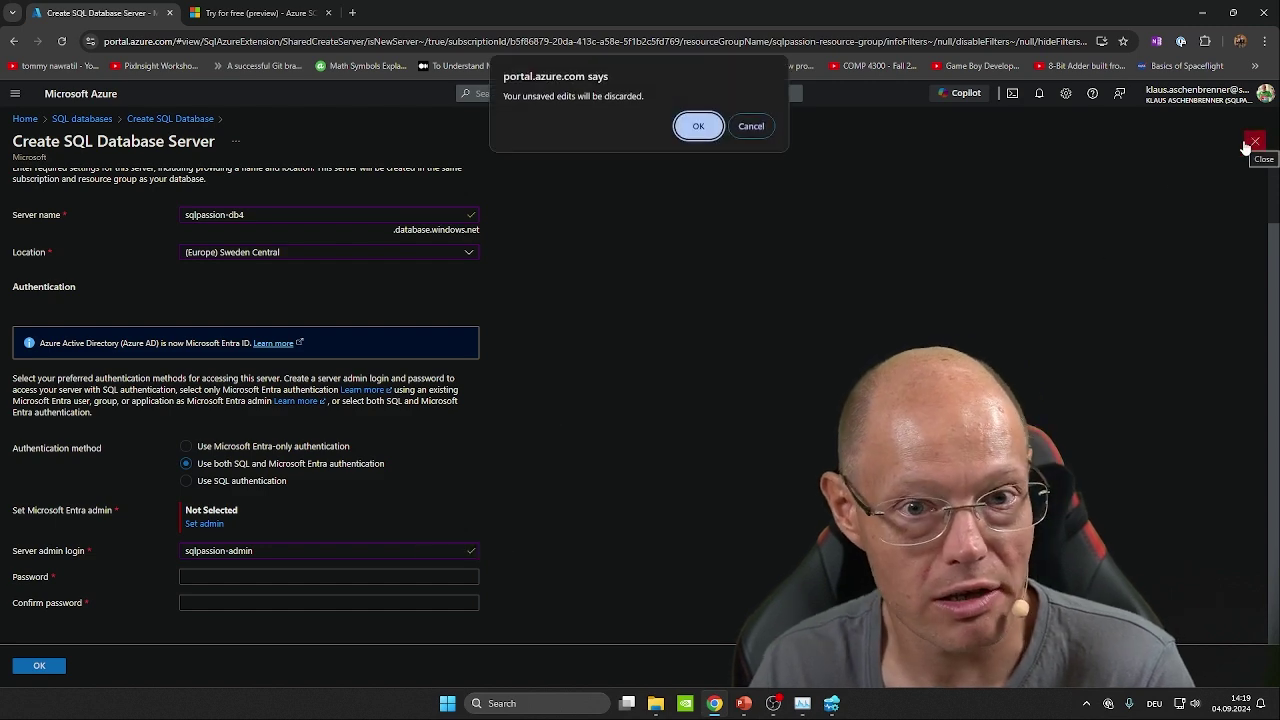
pyautogui.click(694, 130)
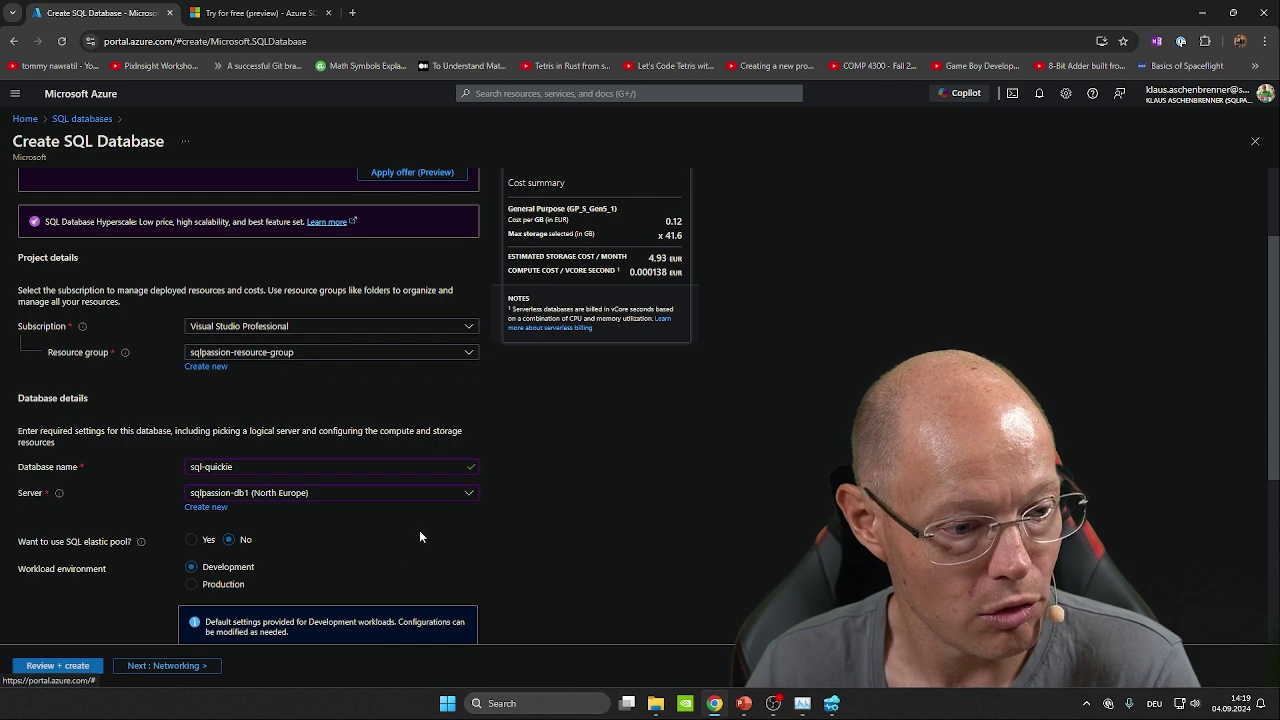
# Open the database's compute and storage configuration and change the service tier to Standard (Budget friendly)
pyautogui.scroll(-2, 420, 537)
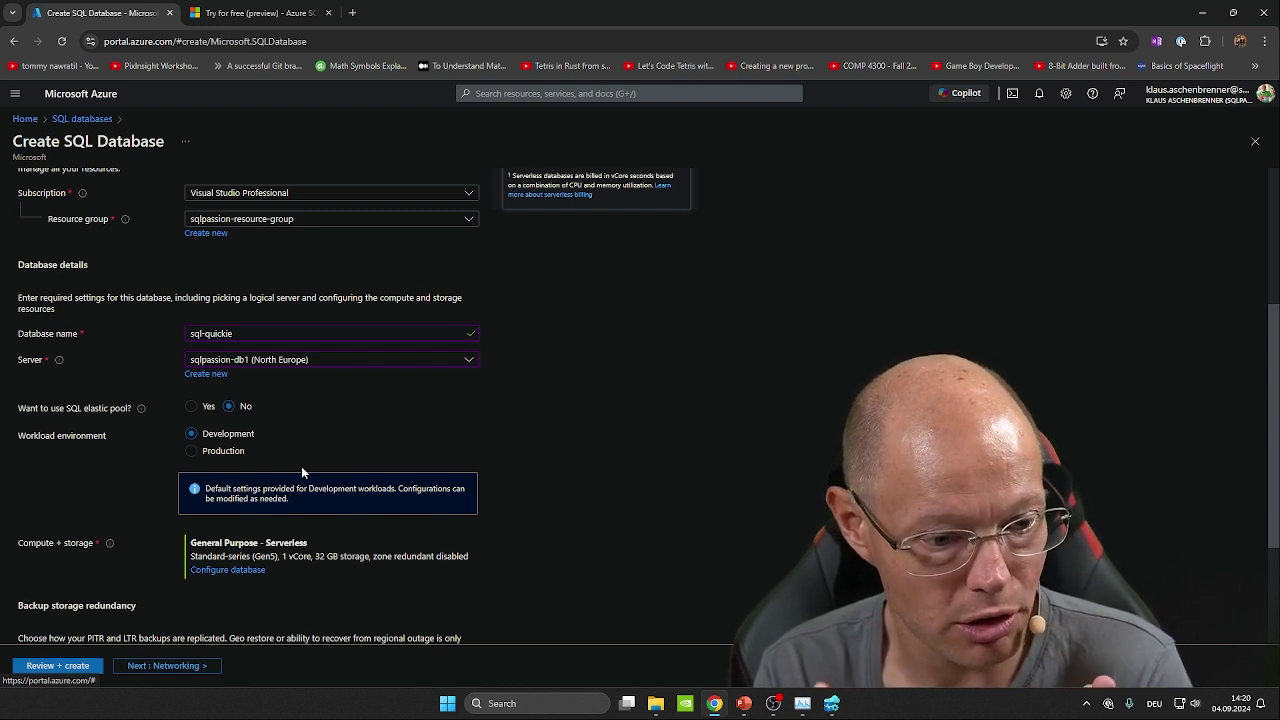
pyautogui.scroll(-1, 62, 476)
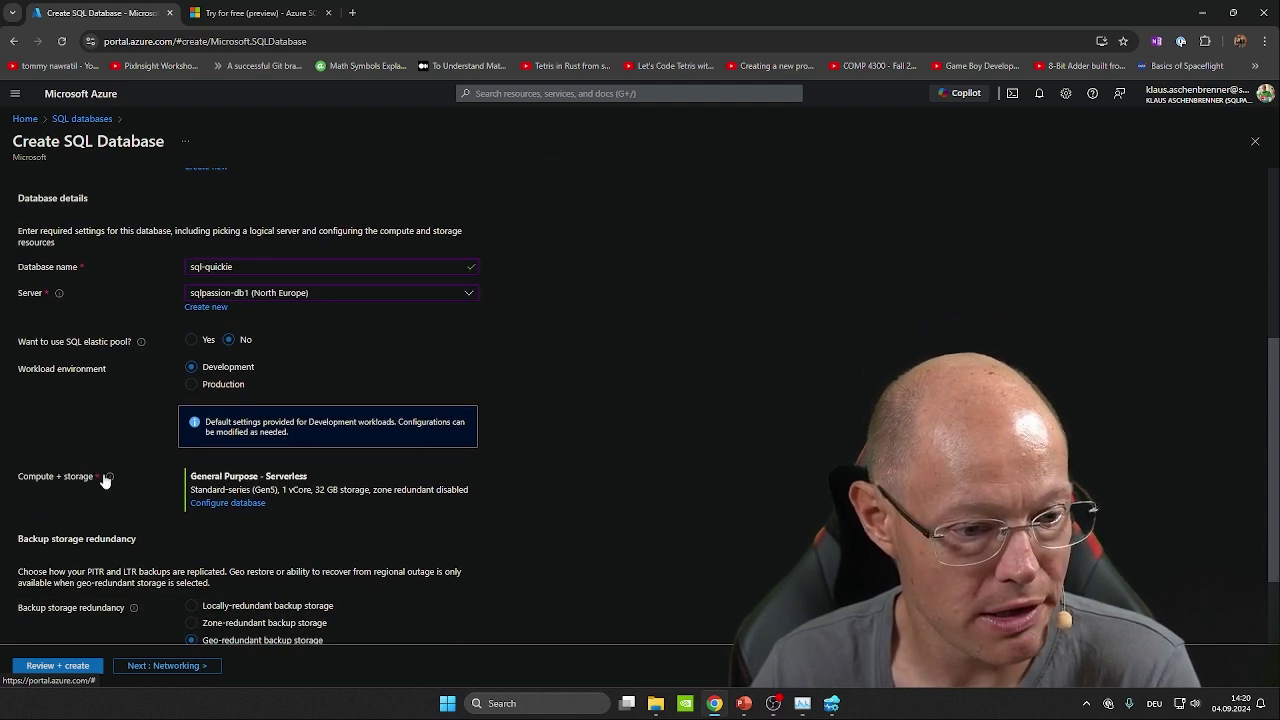
pyautogui.moveTo(108, 478)
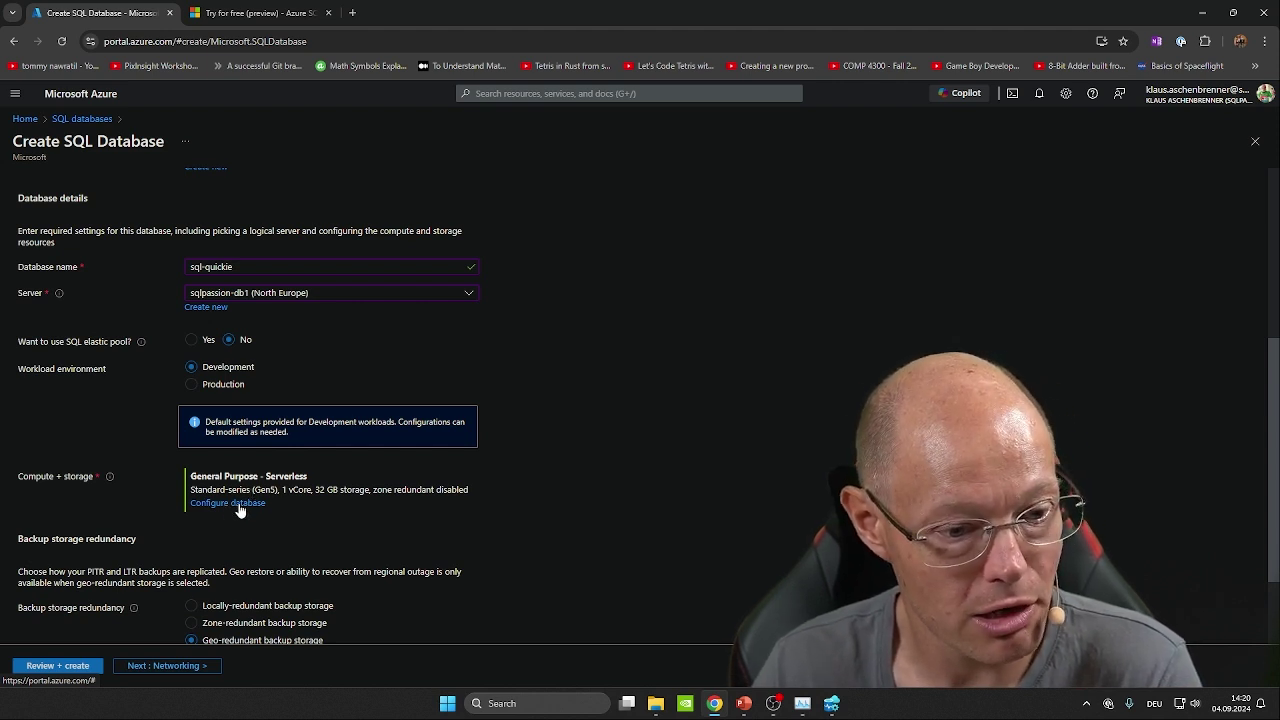
pyautogui.click(239, 504)
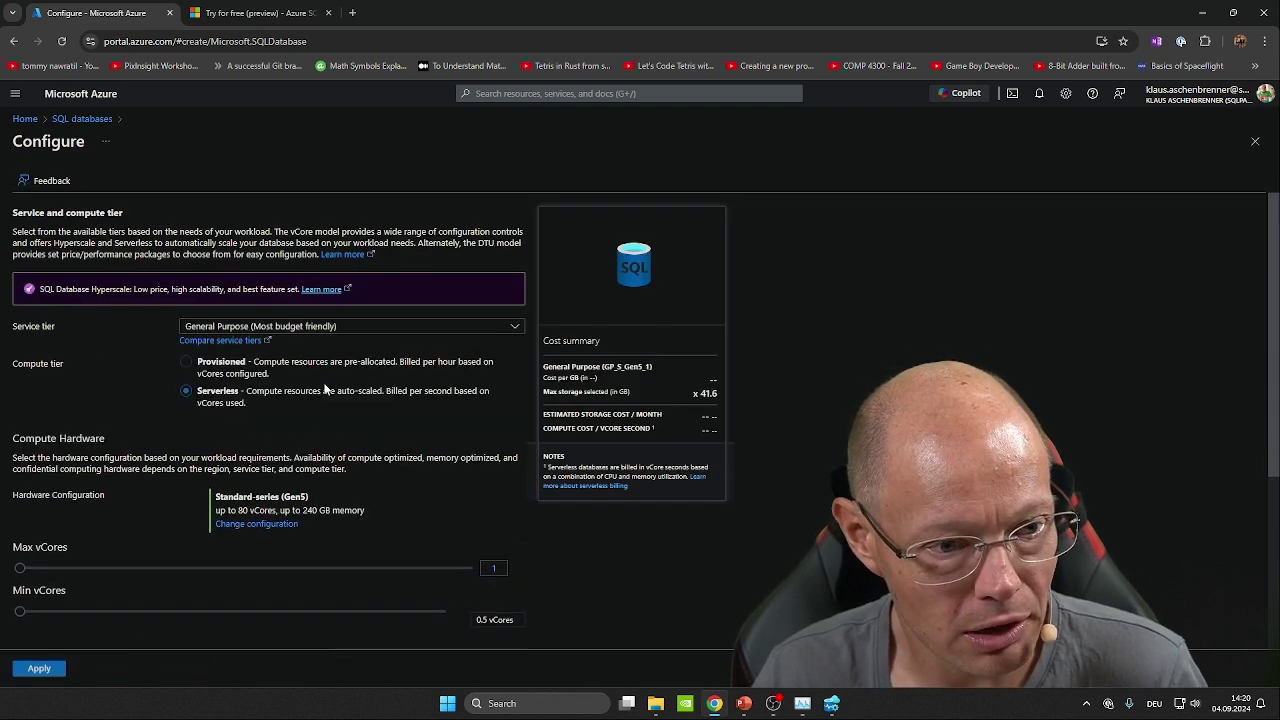
pyautogui.click(282, 327)
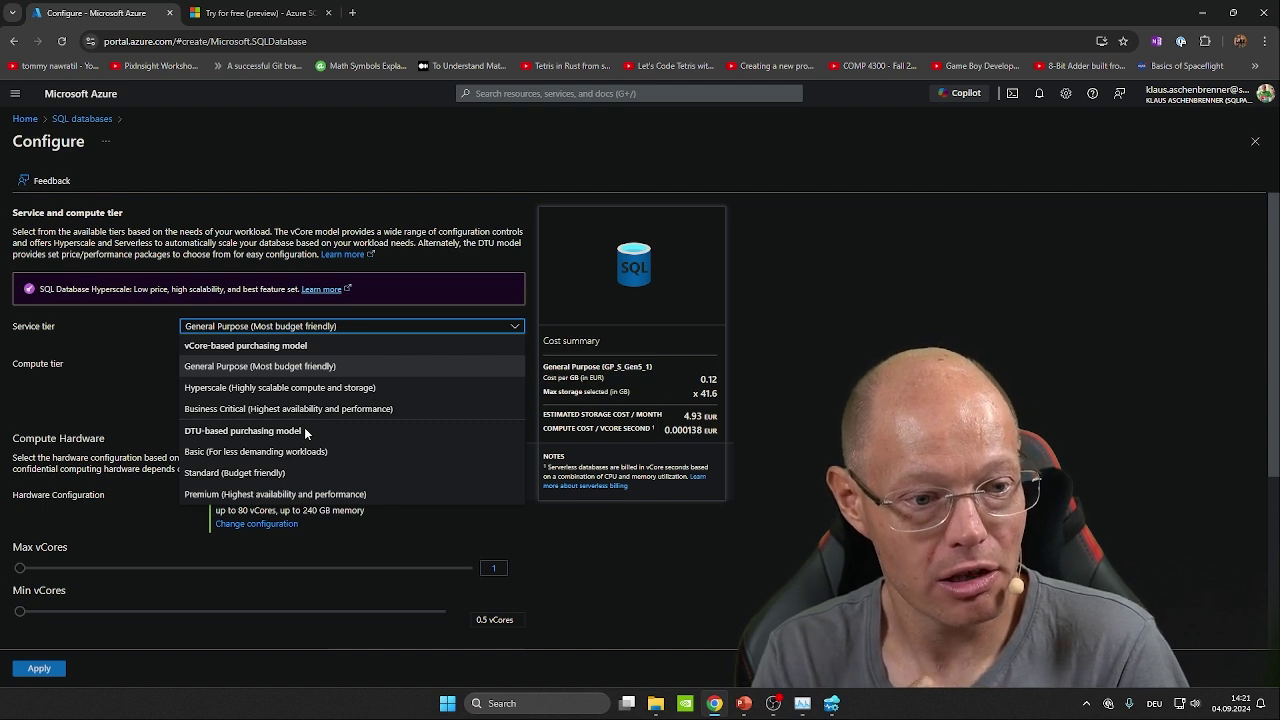
pyautogui.click(222, 473)
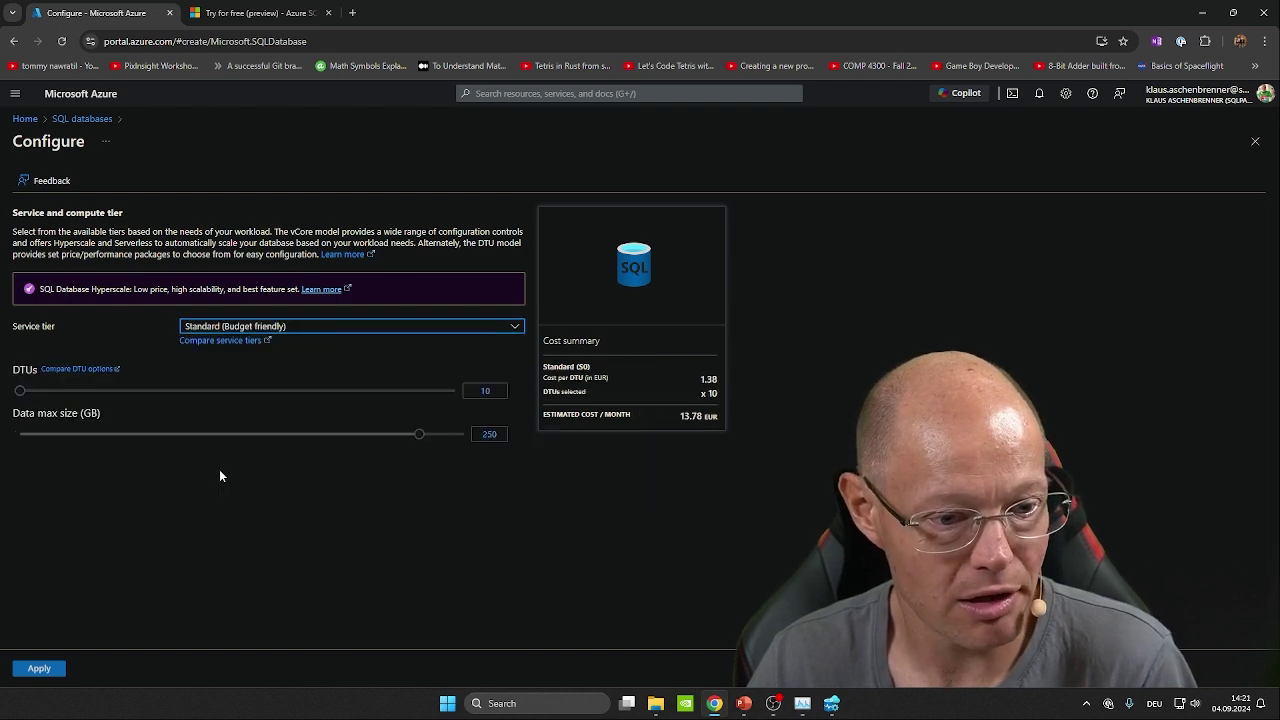
# Set the Standard tier's DTUs to 50 and the data max size to 20 GB, checking the estimated monthly cost
pyautogui.moveTo(13, 369); pyautogui.dragTo(40, 374)
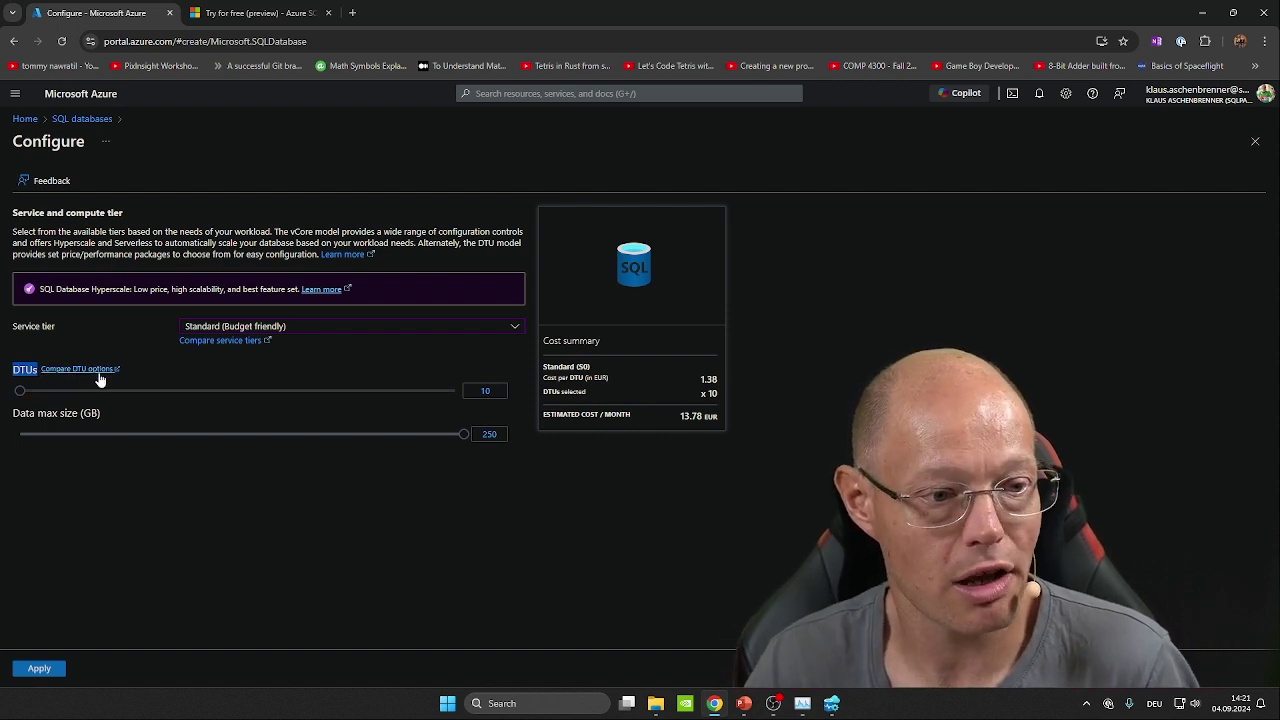
pyautogui.moveTo(261, 401); pyautogui.dragTo(291, 391)
pyautogui.moveTo(659, 419); pyautogui.dragTo(719, 417)
pyautogui.moveTo(291, 391); pyautogui.dragTo(111, 399)
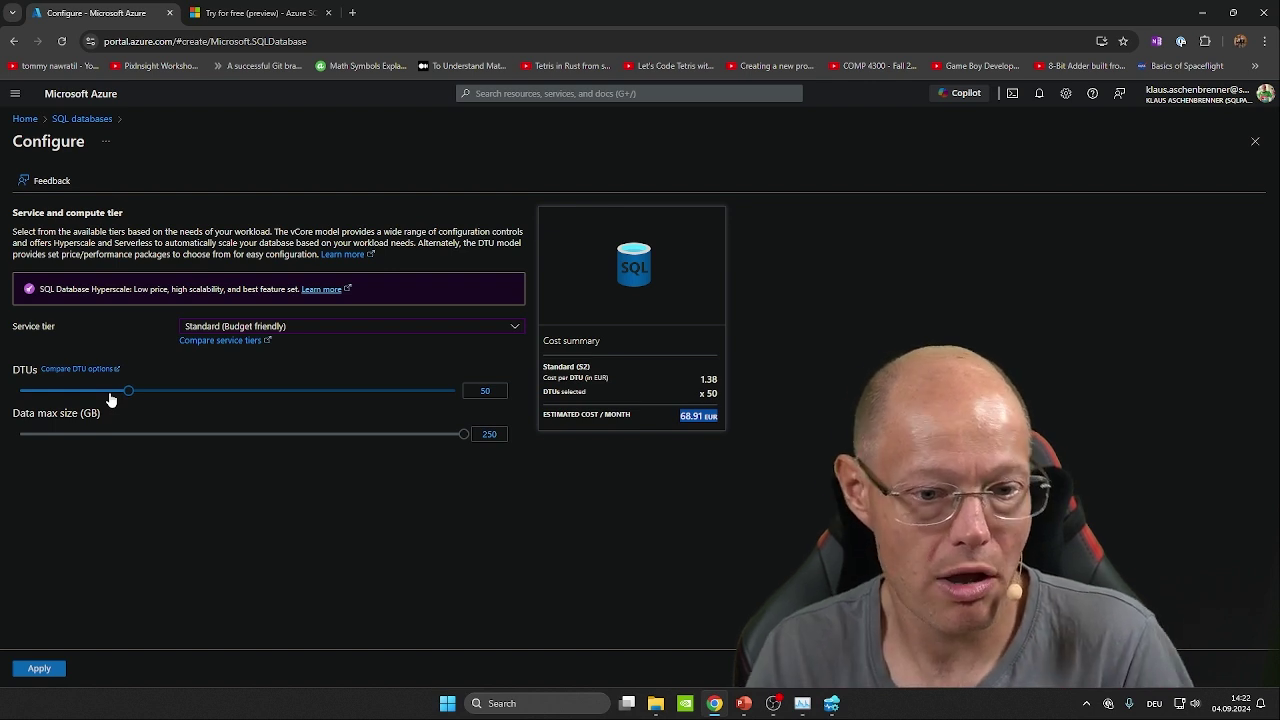
pyautogui.moveTo(463, 436); pyautogui.dragTo(222, 449)
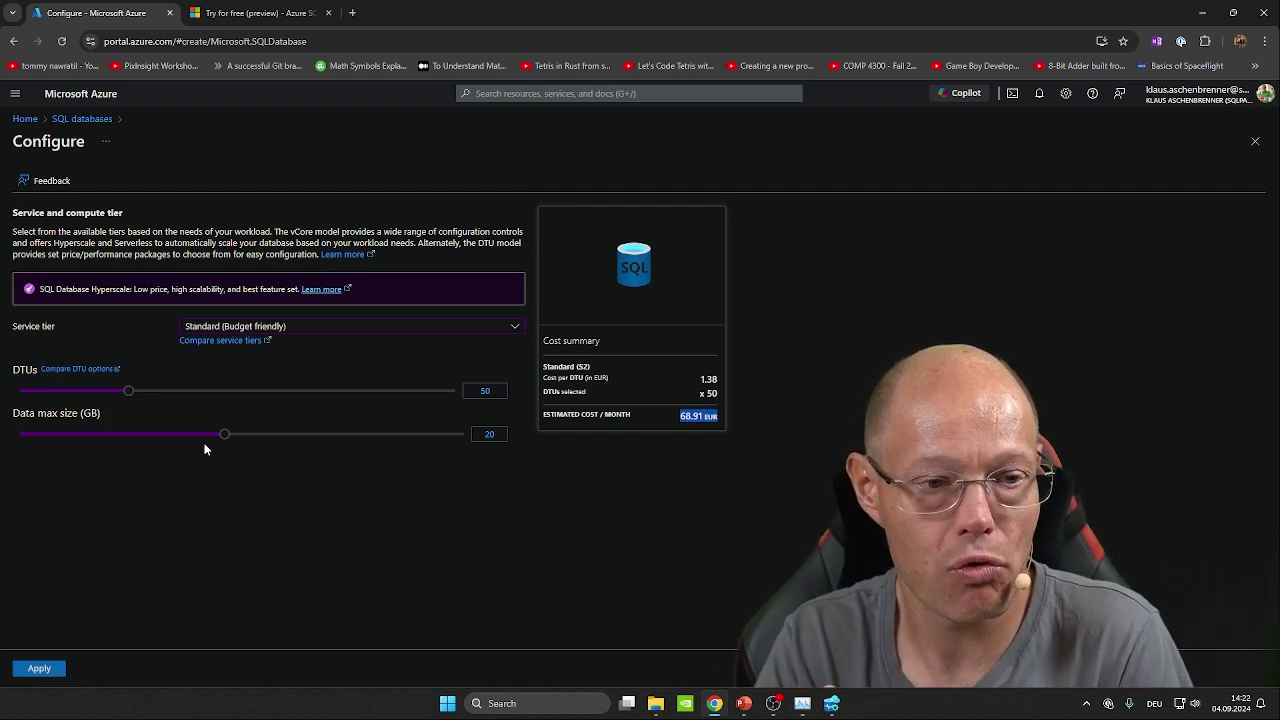
# Raise the Standard tier to 3000 DTUs and its data max size to 1024 GB
pyautogui.moveTo(128, 388); pyautogui.dragTo(449, 392)
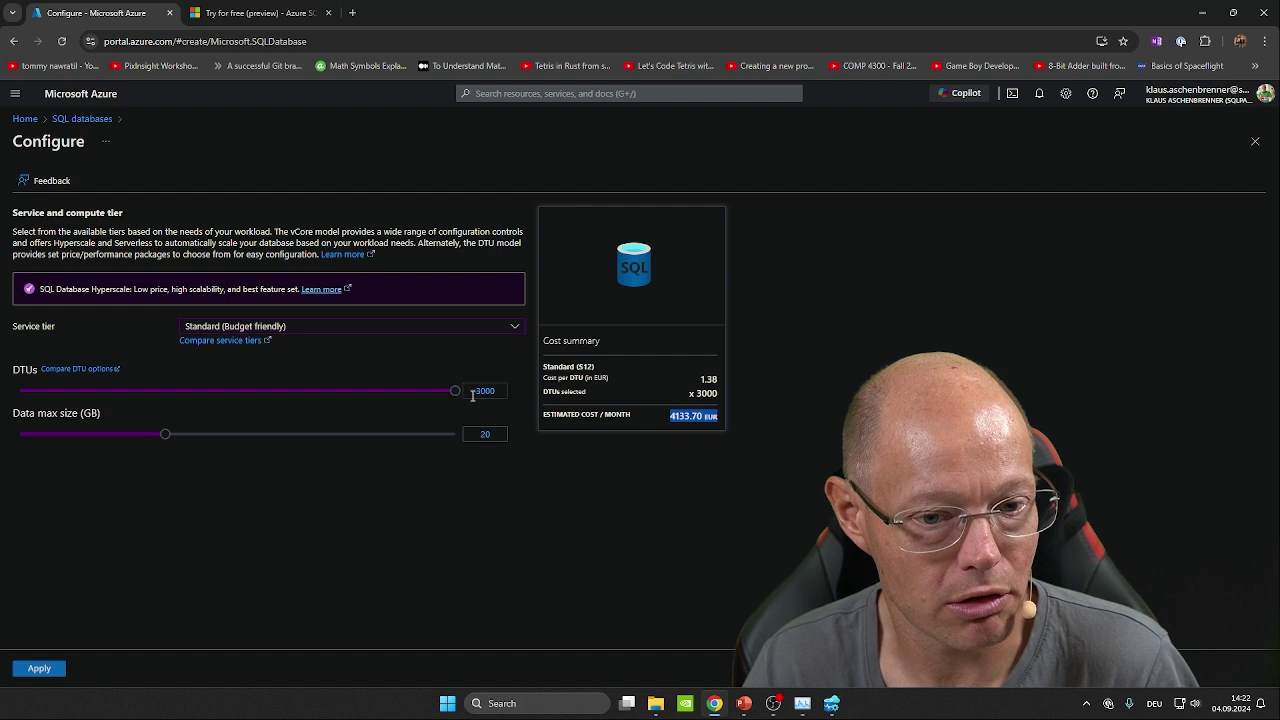
pyautogui.doubleClick(474, 391)
pyautogui.moveTo(165, 434); pyautogui.dragTo(487, 431)
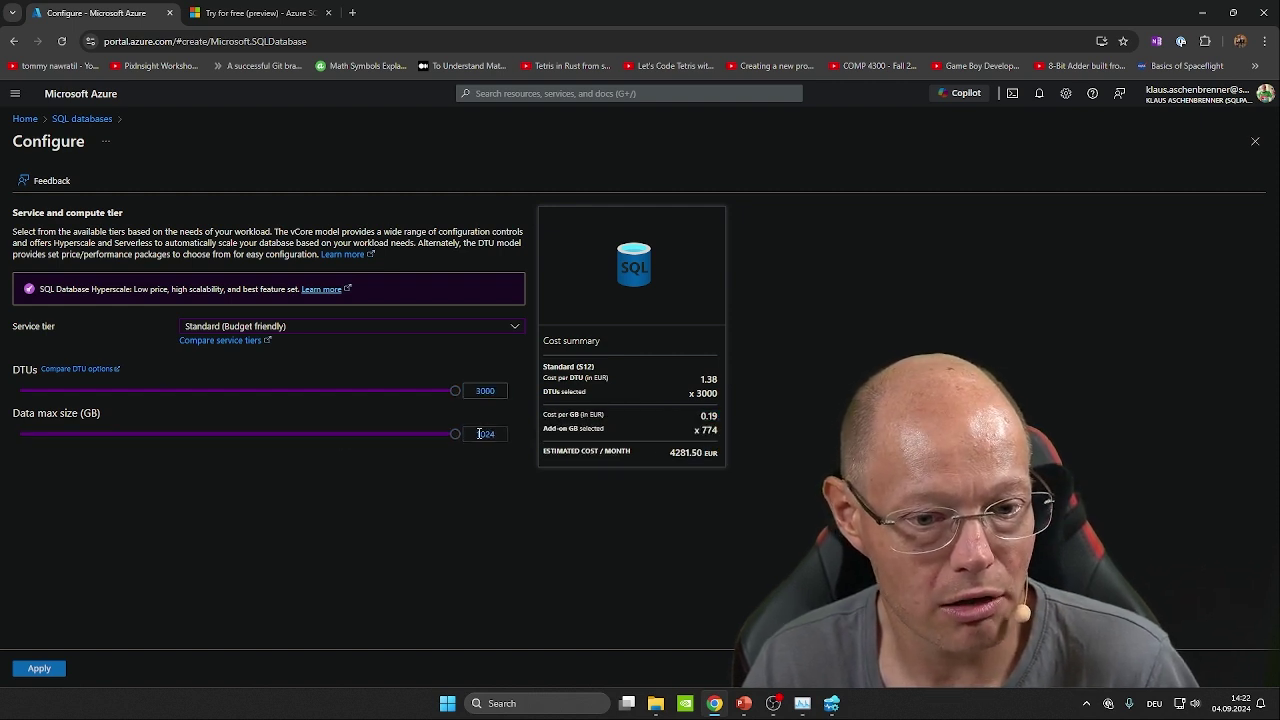
pyautogui.doubleClick(486, 434)
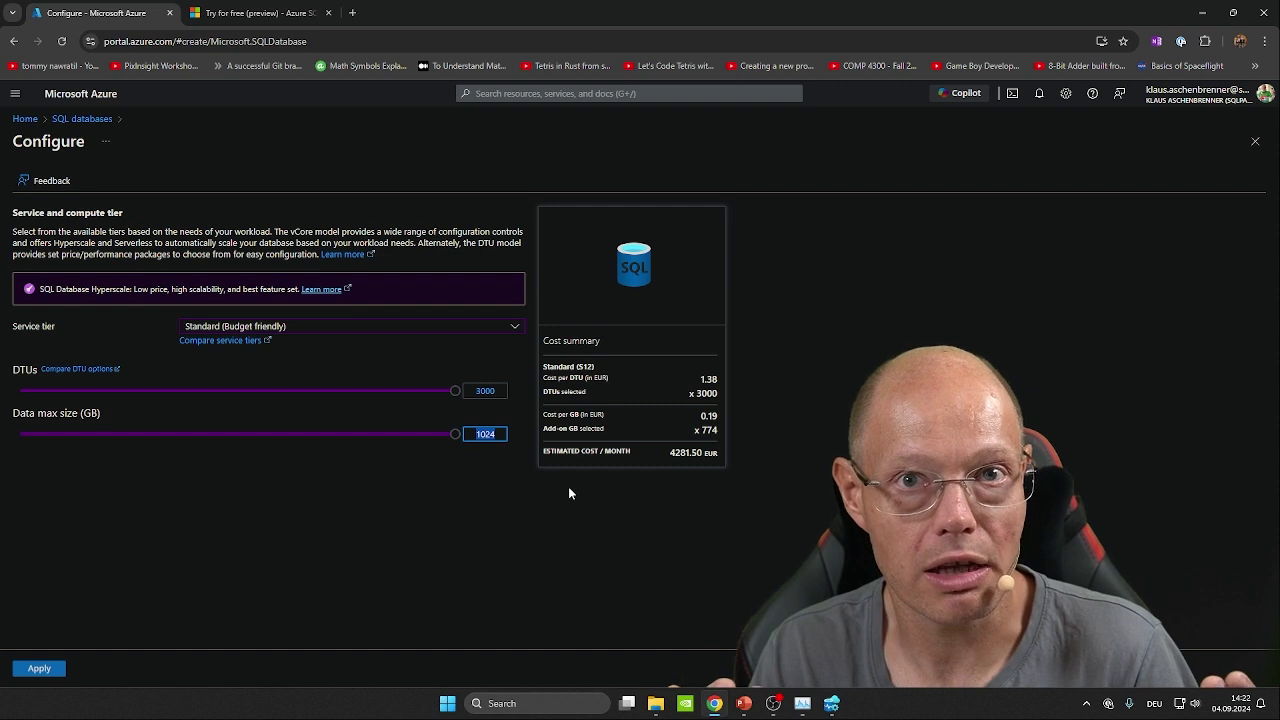
# Switch the service tier to Business Critical (Highest availability and performance) and review its compute hardware and data size settings
pyautogui.click(298, 329)
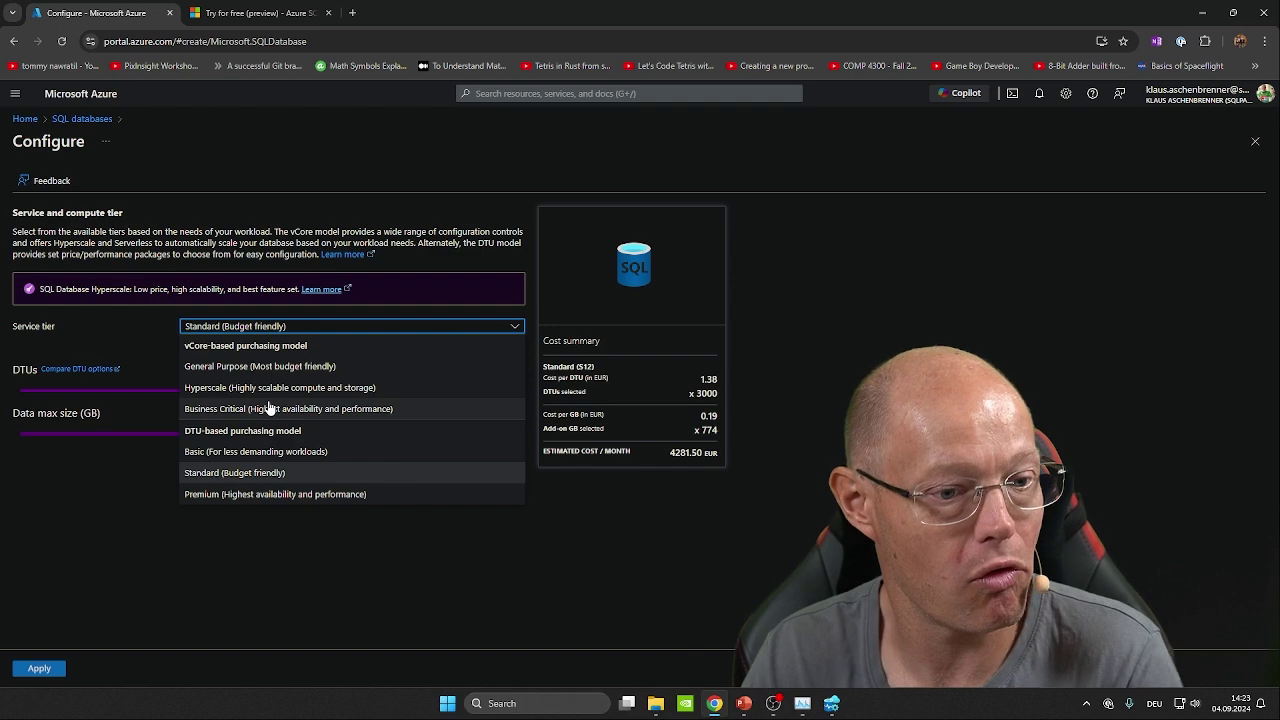
pyautogui.click(268, 408)
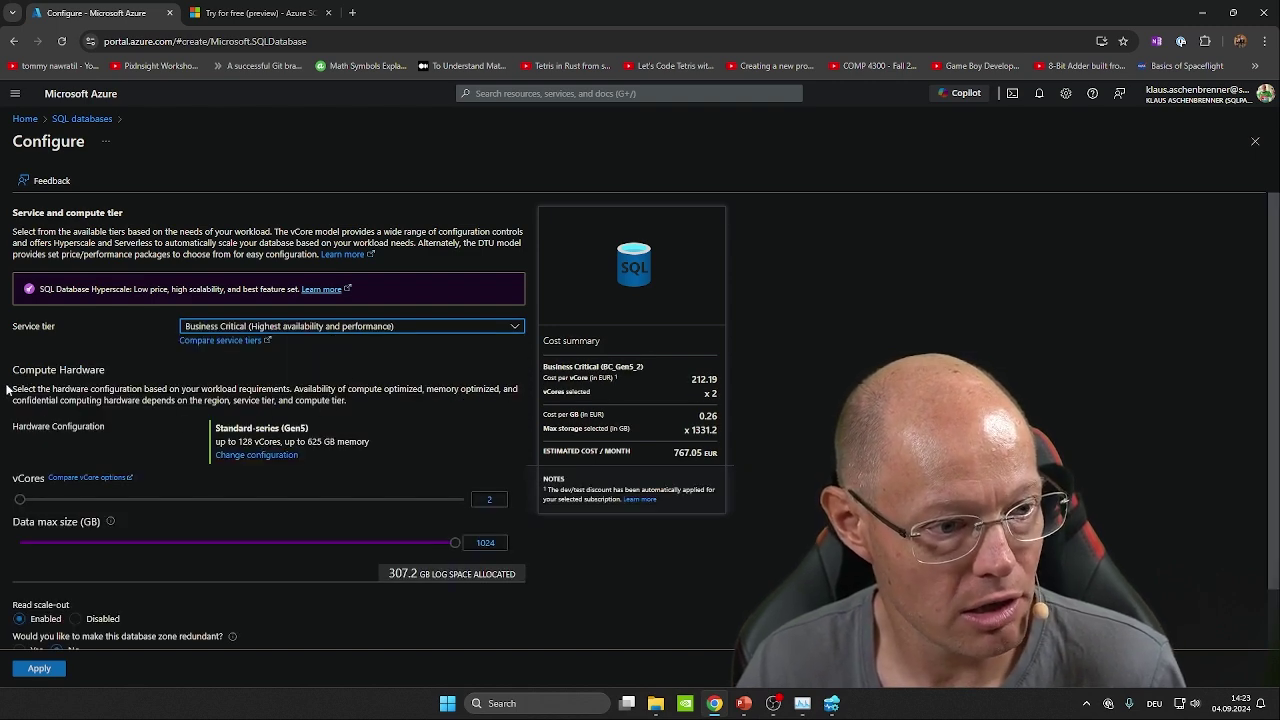
pyautogui.moveTo(12, 372); pyautogui.dragTo(157, 417)
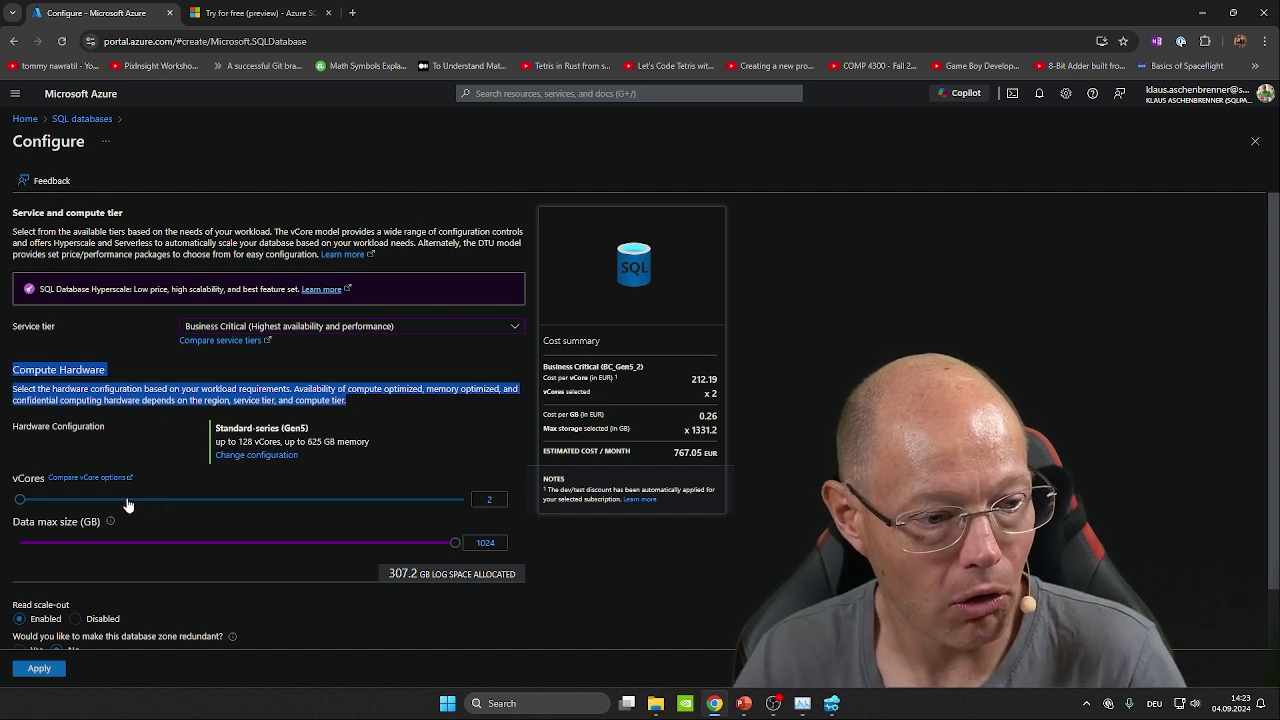
pyautogui.moveTo(126, 526); pyautogui.dragTo(13, 521)
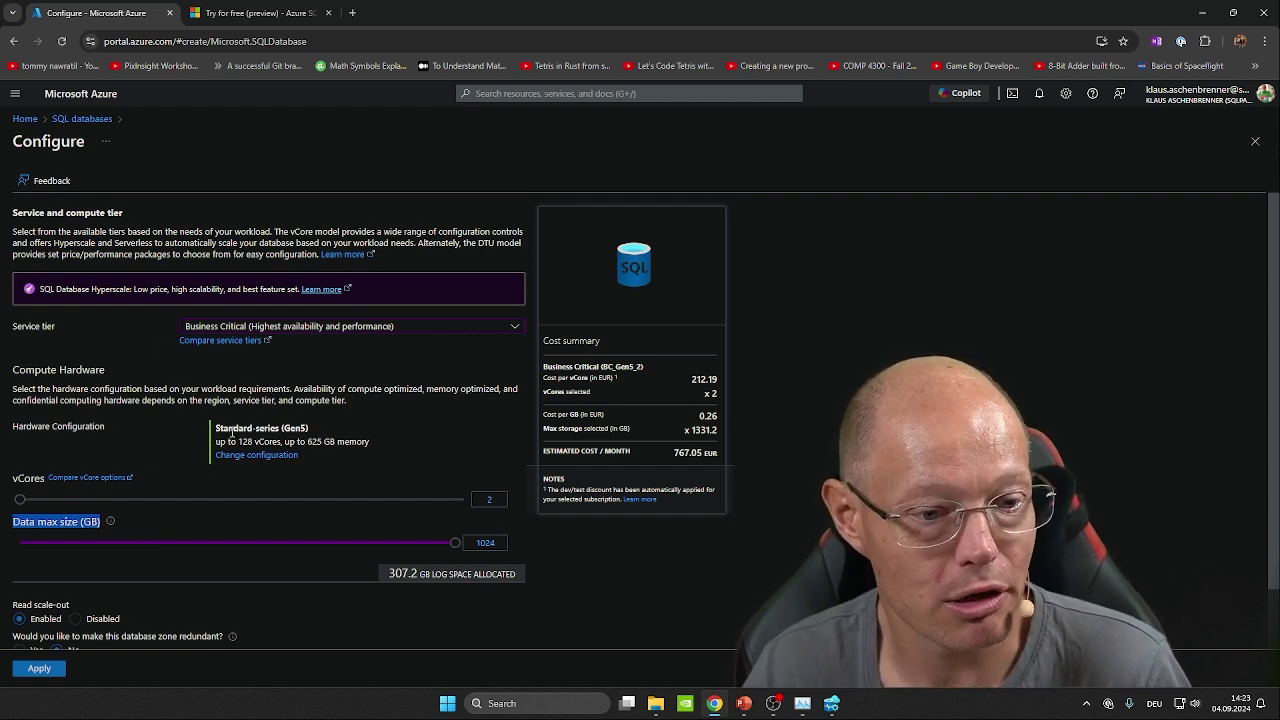
pyautogui.moveTo(217, 427); pyautogui.dragTo(316, 431)
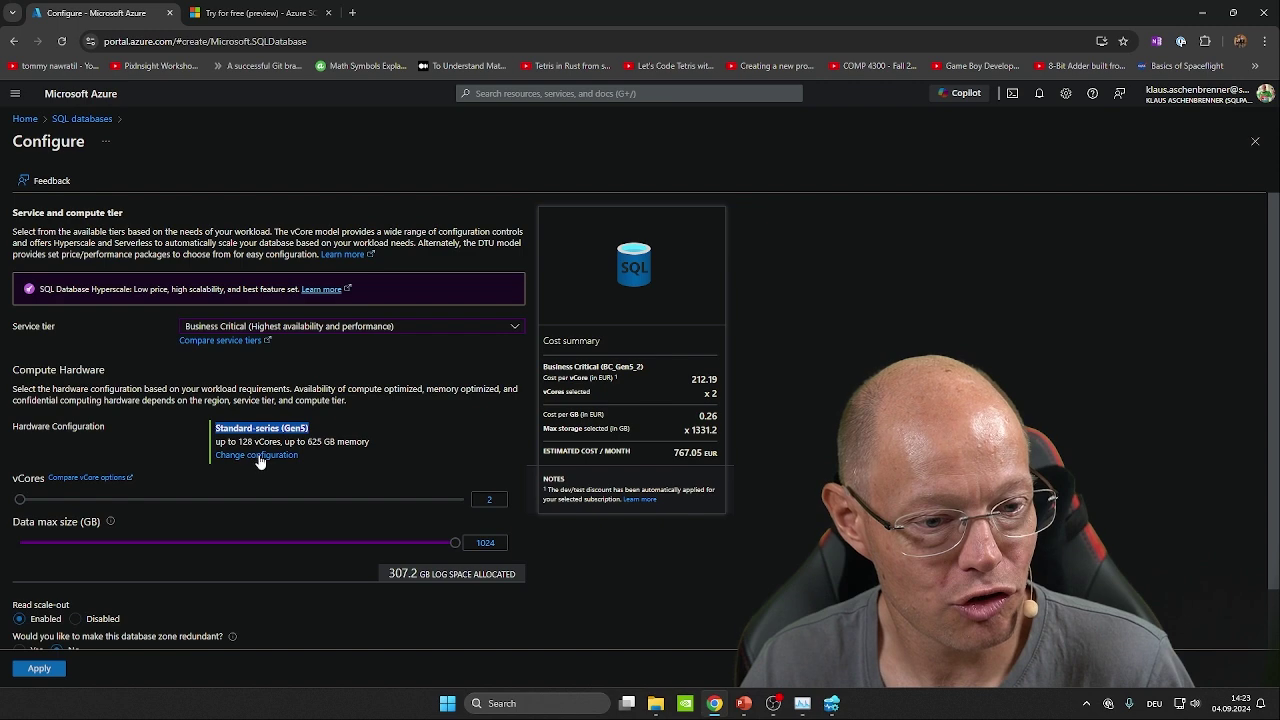
# Review the available hardware configurations, comparing Standard-series (Gen5) with DC-series, and leave without changing the selection
pyautogui.click(256, 456)
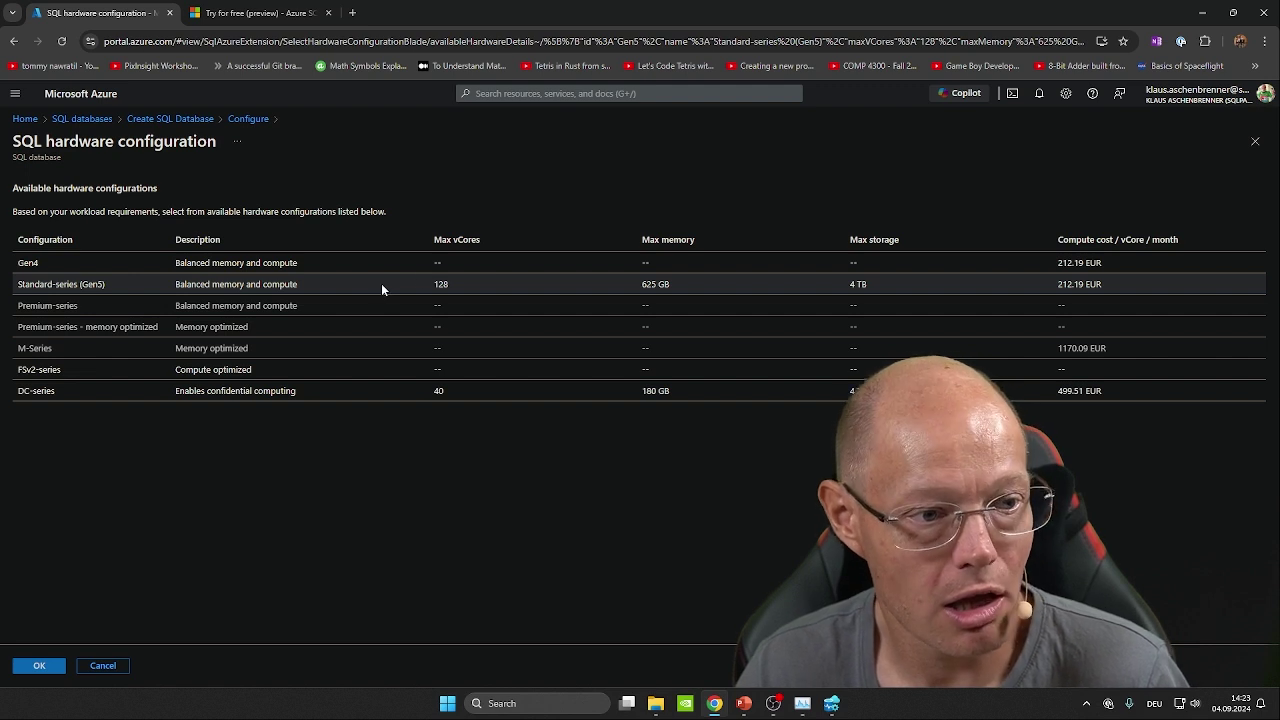
pyautogui.moveTo(118, 291); pyautogui.dragTo(24, 284)
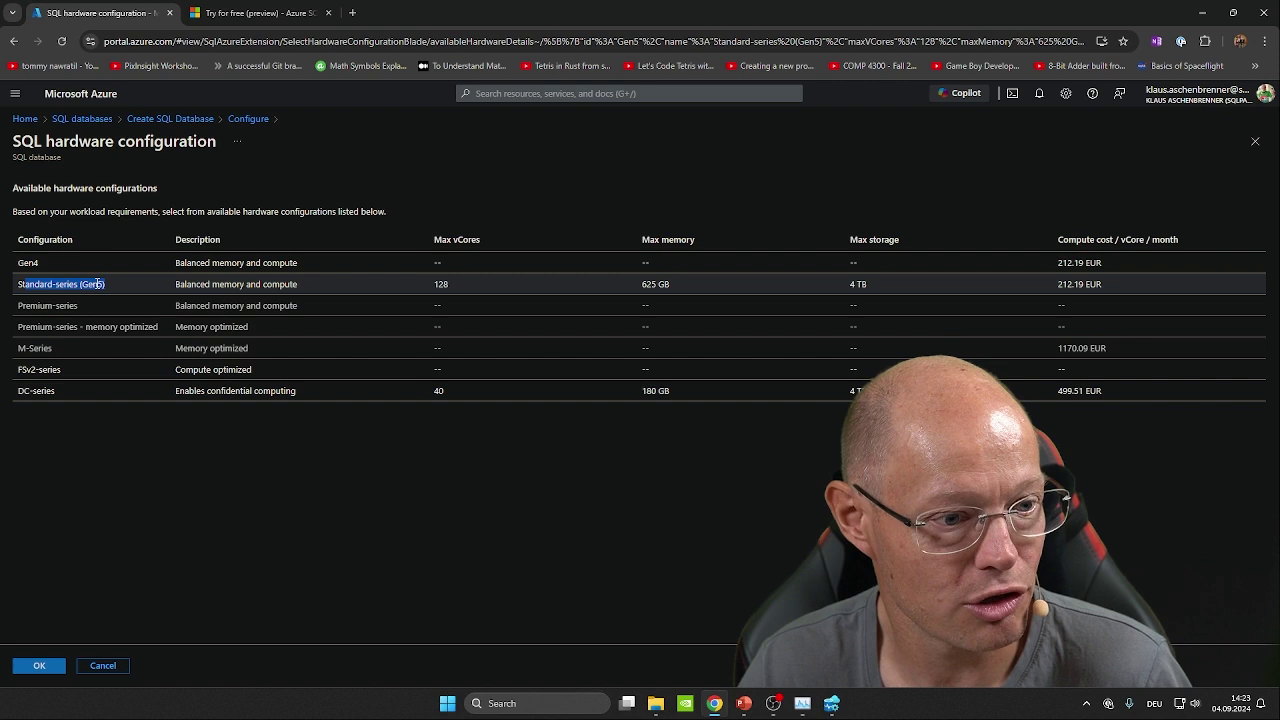
pyautogui.moveTo(18, 392); pyautogui.dragTo(176, 390)
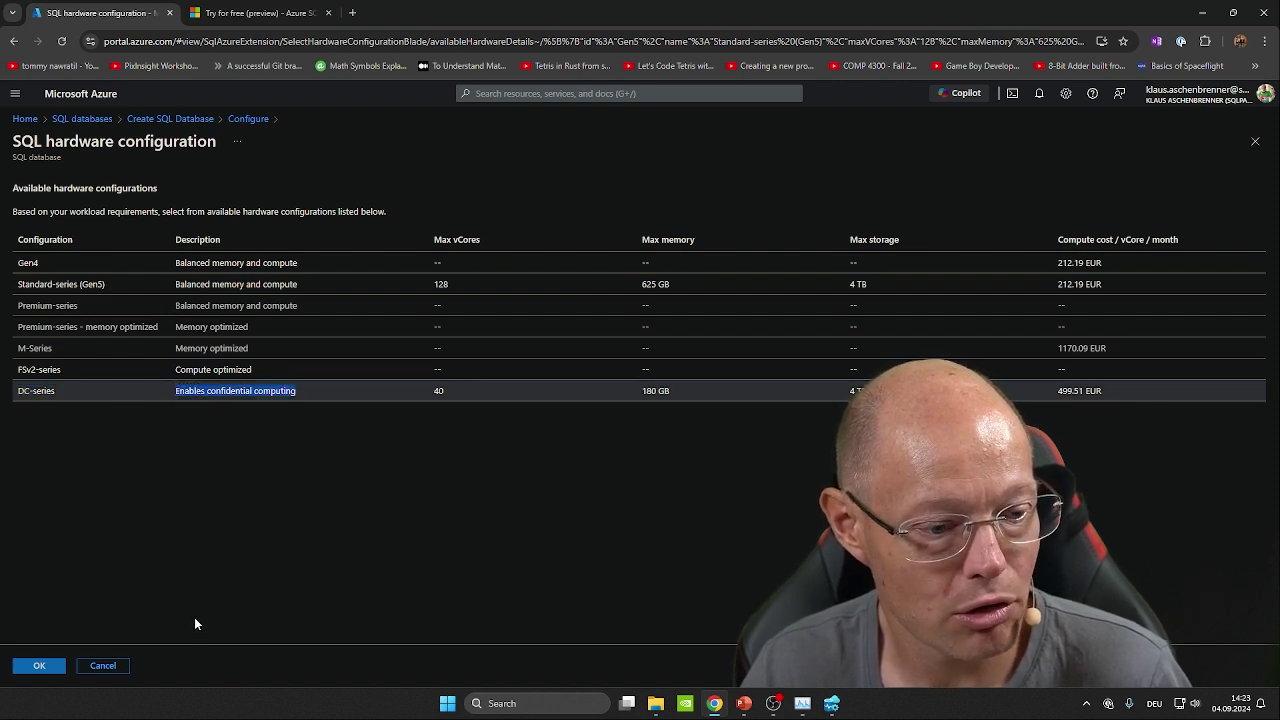
pyautogui.click(30, 290)
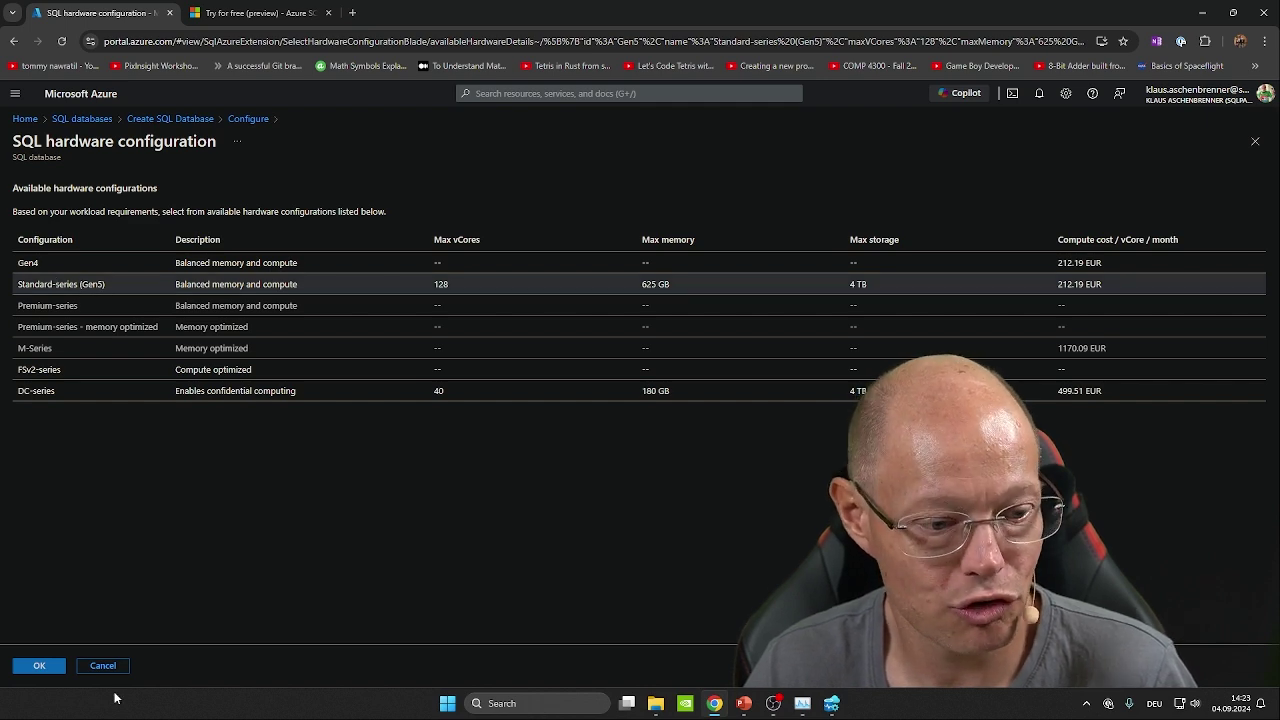
pyautogui.click(100, 666)
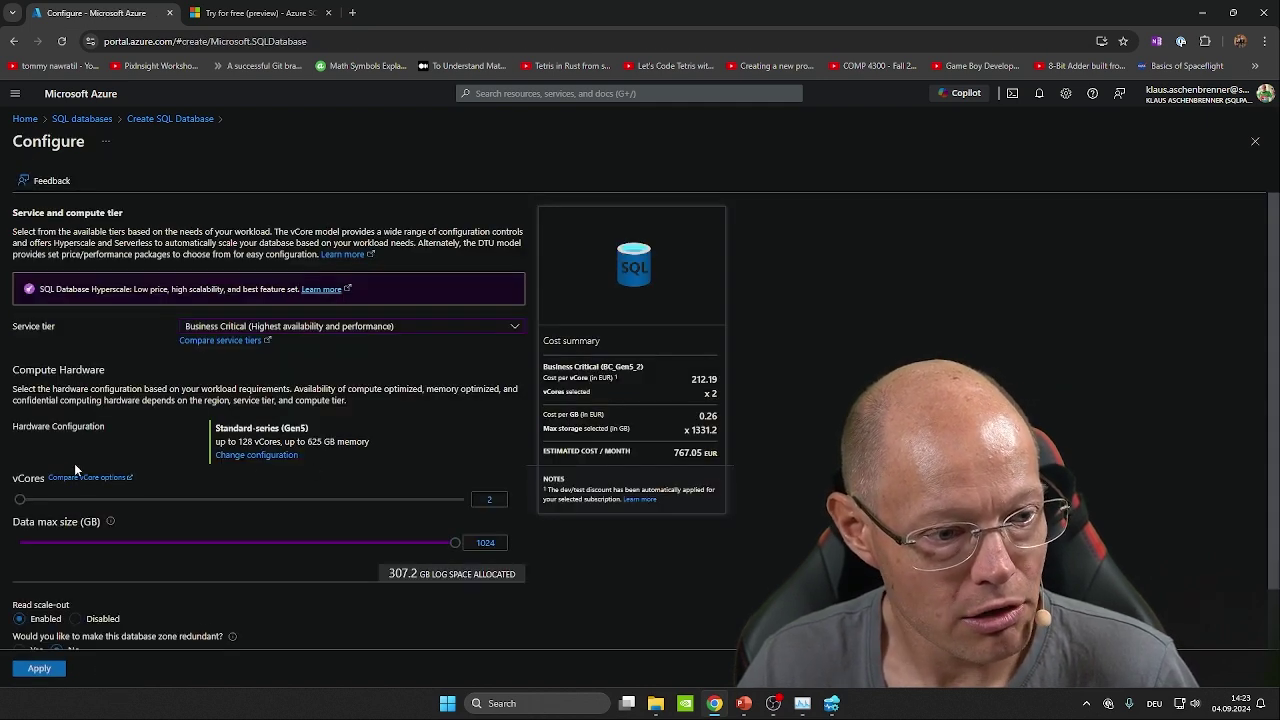
# Set the Business Critical tier to 128 vCores with a data max size of 4096 GB
pyautogui.doubleClick(27, 480)
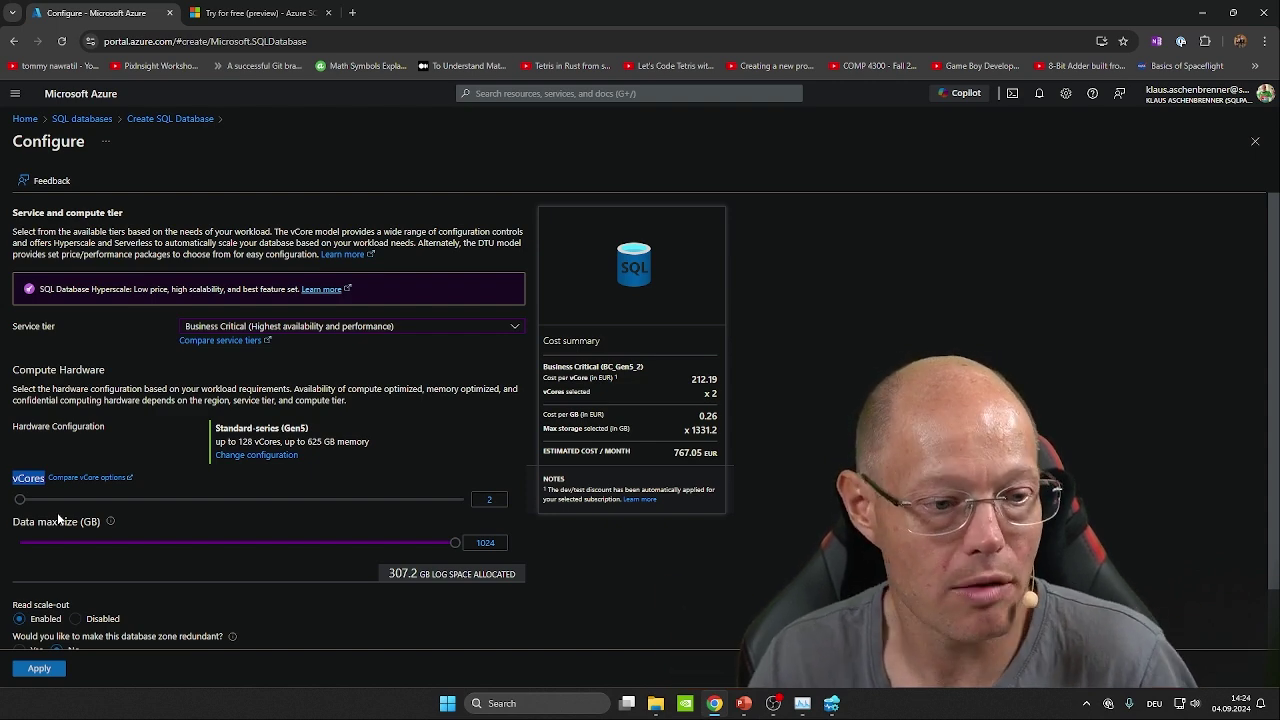
pyautogui.moveTo(25, 505); pyautogui.dragTo(486, 519)
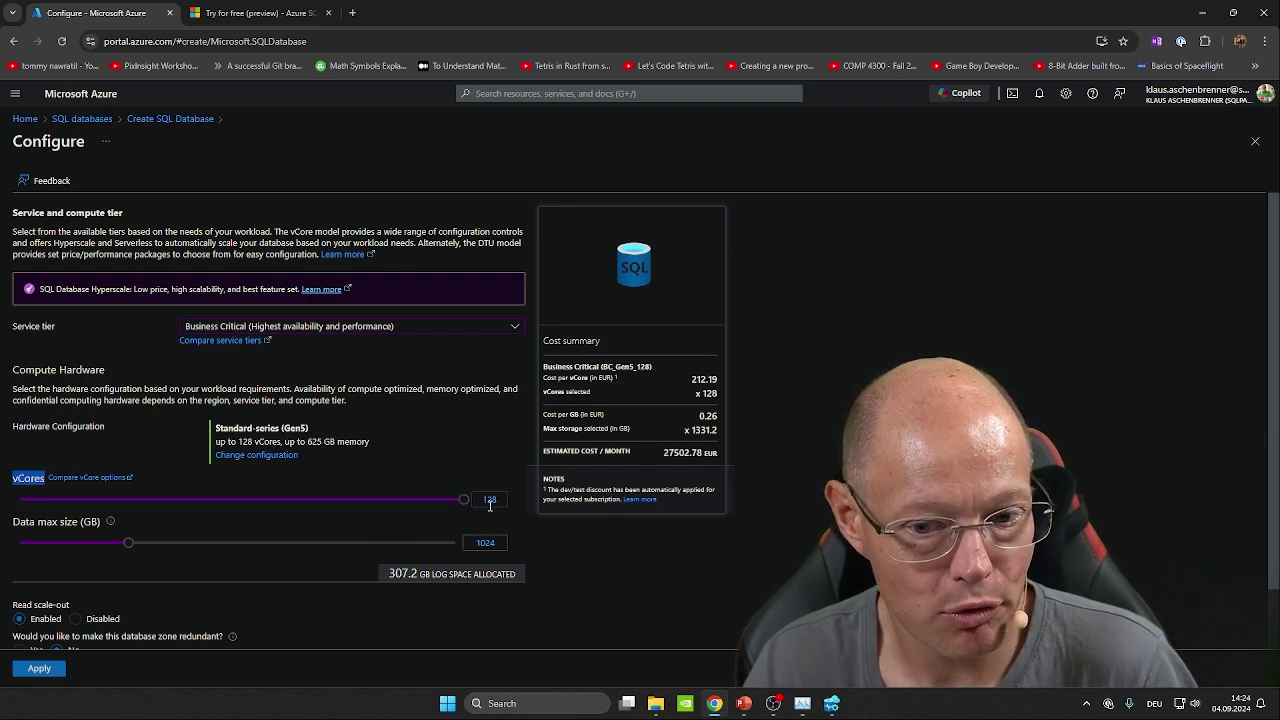
pyautogui.press('Tab')
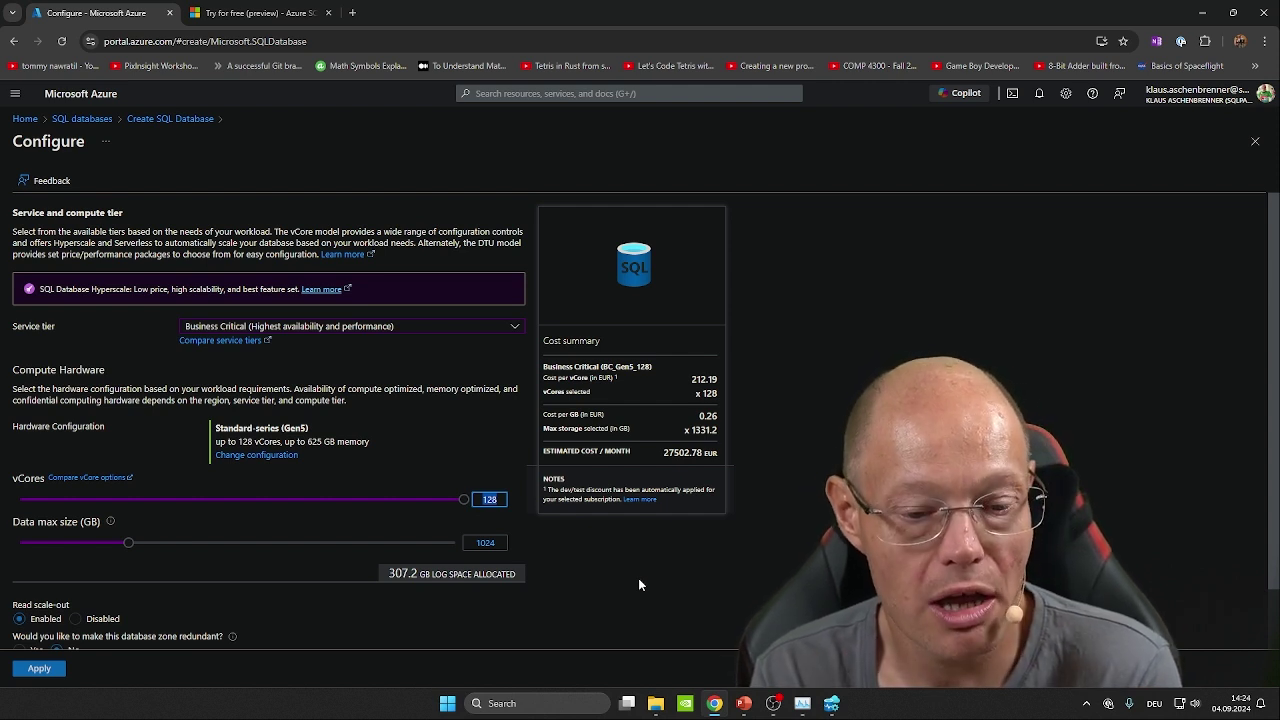
pyautogui.click(127, 548)
pyautogui.moveTo(127, 548); pyautogui.dragTo(457, 554)
pyautogui.press('Tab')
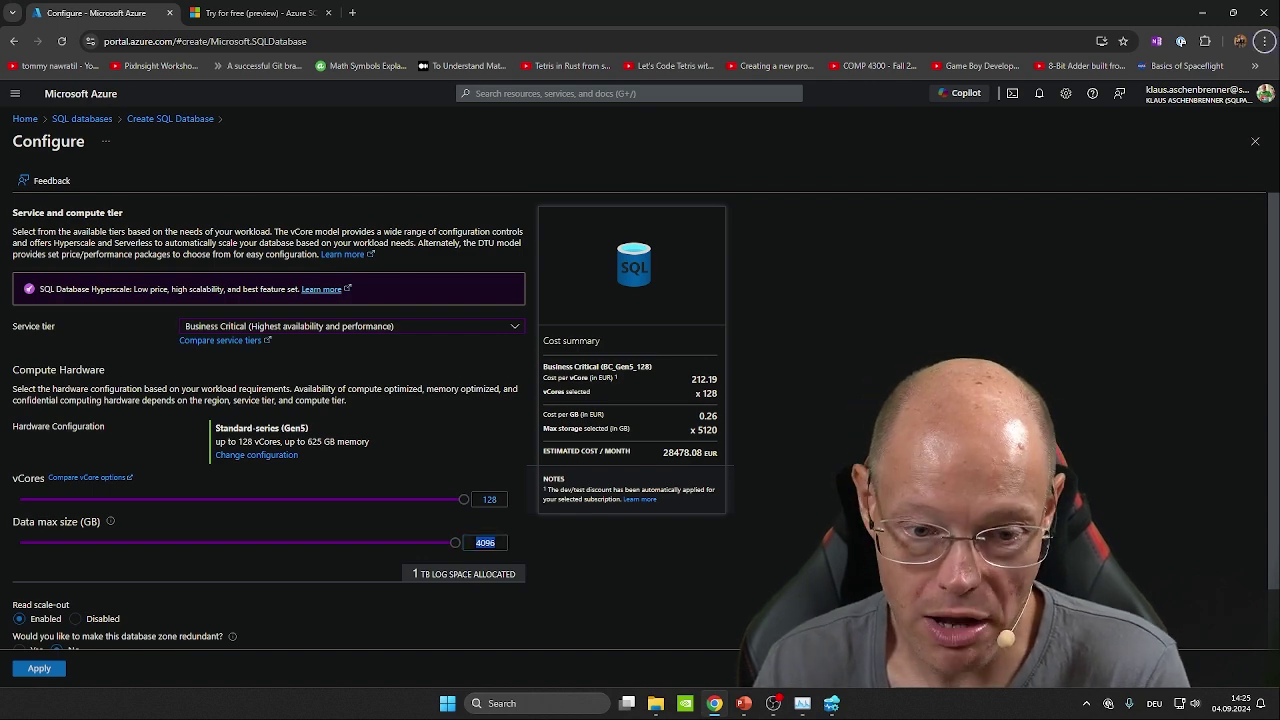
# Open Calculator, multiply 128 by 5, and return to the database configuration in the browser
pyautogui.press('XF86Calculator')
pyautogui.moveTo(741, 246); pyautogui.dragTo(671, 219)
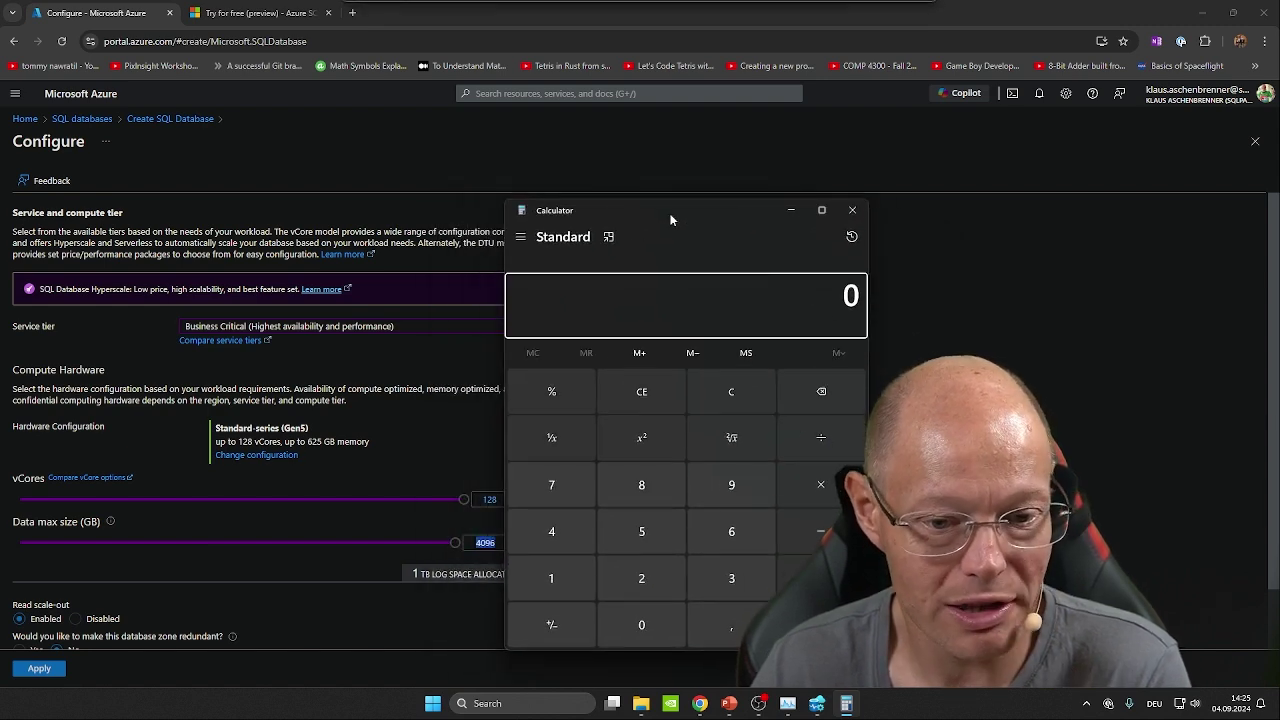
pyautogui.write('128')
pyautogui.write('*5')
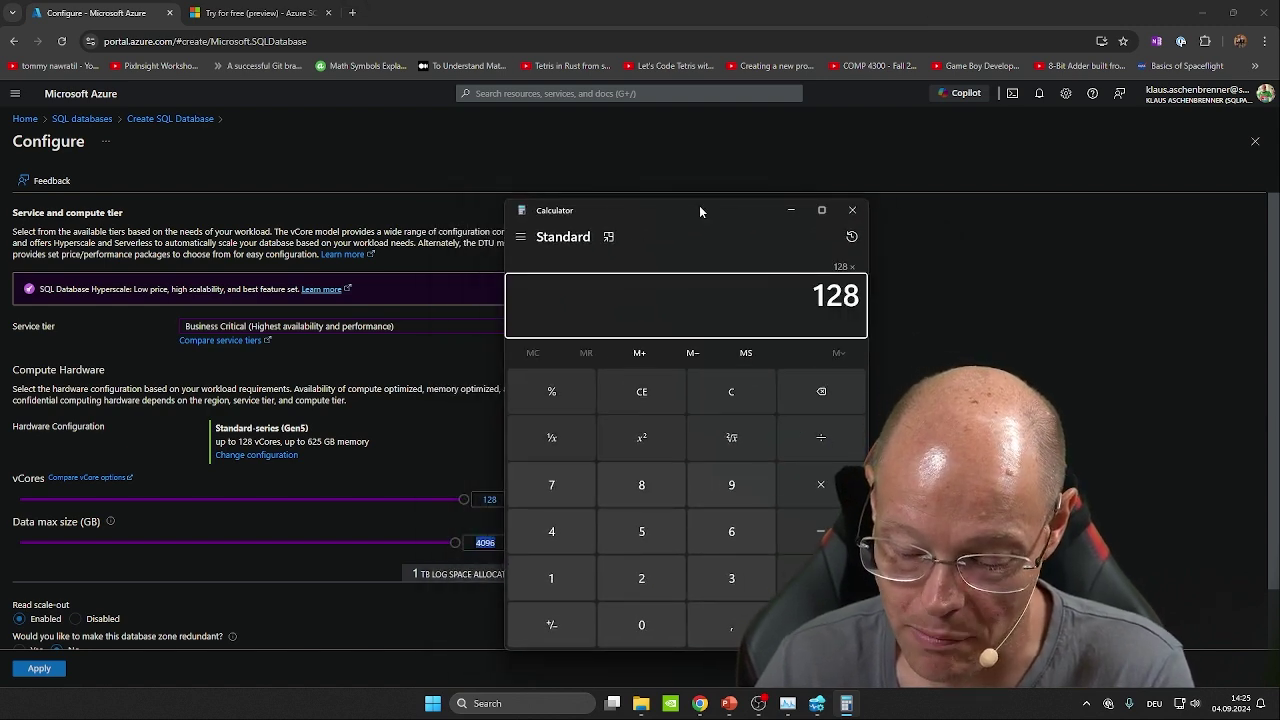
pyautogui.press('Return')
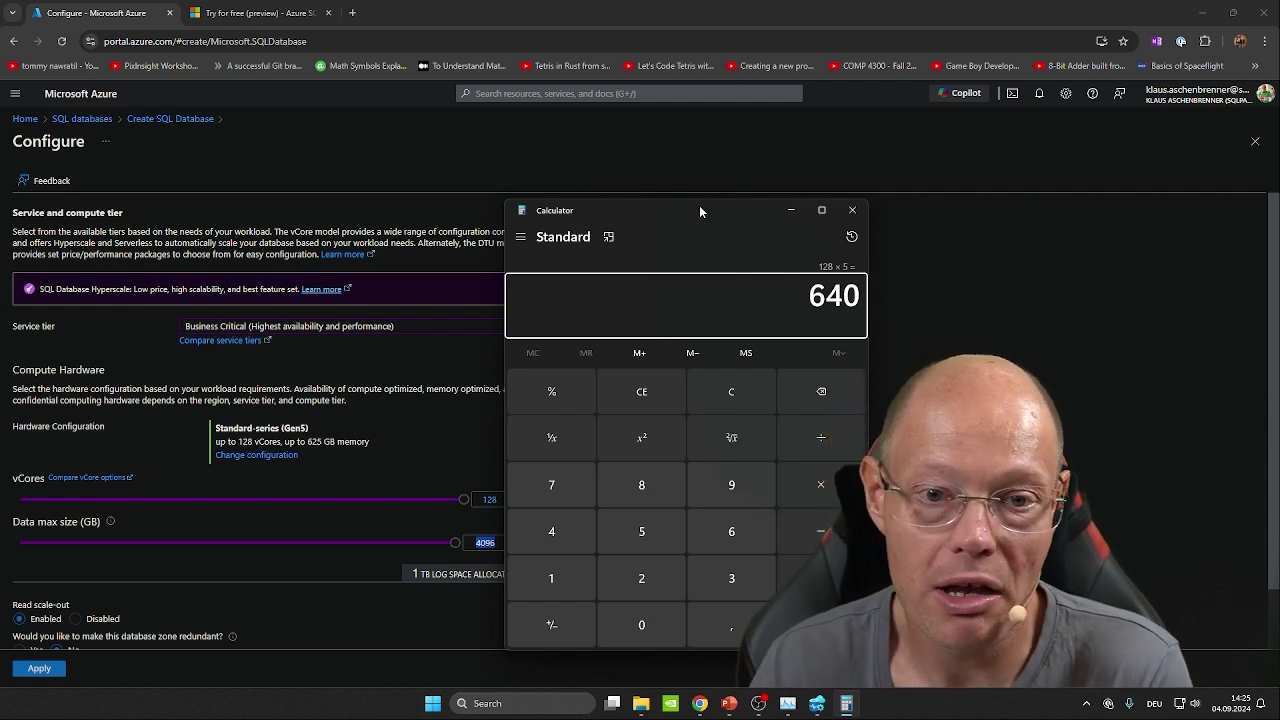
pyautogui.click(705, 150)
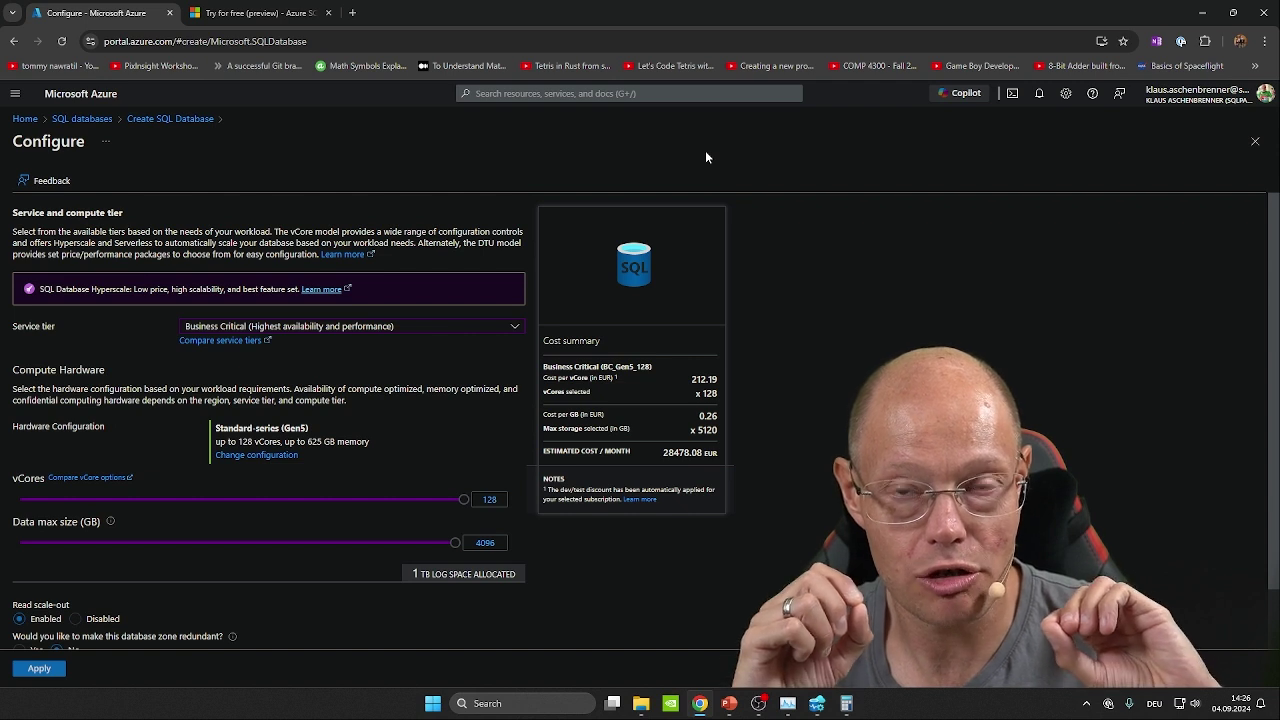
# Review the cost per vCore, selected vCores and estimated monthly cost, and reduce the vCores to 2
pyautogui.doubleClick(731, 383)
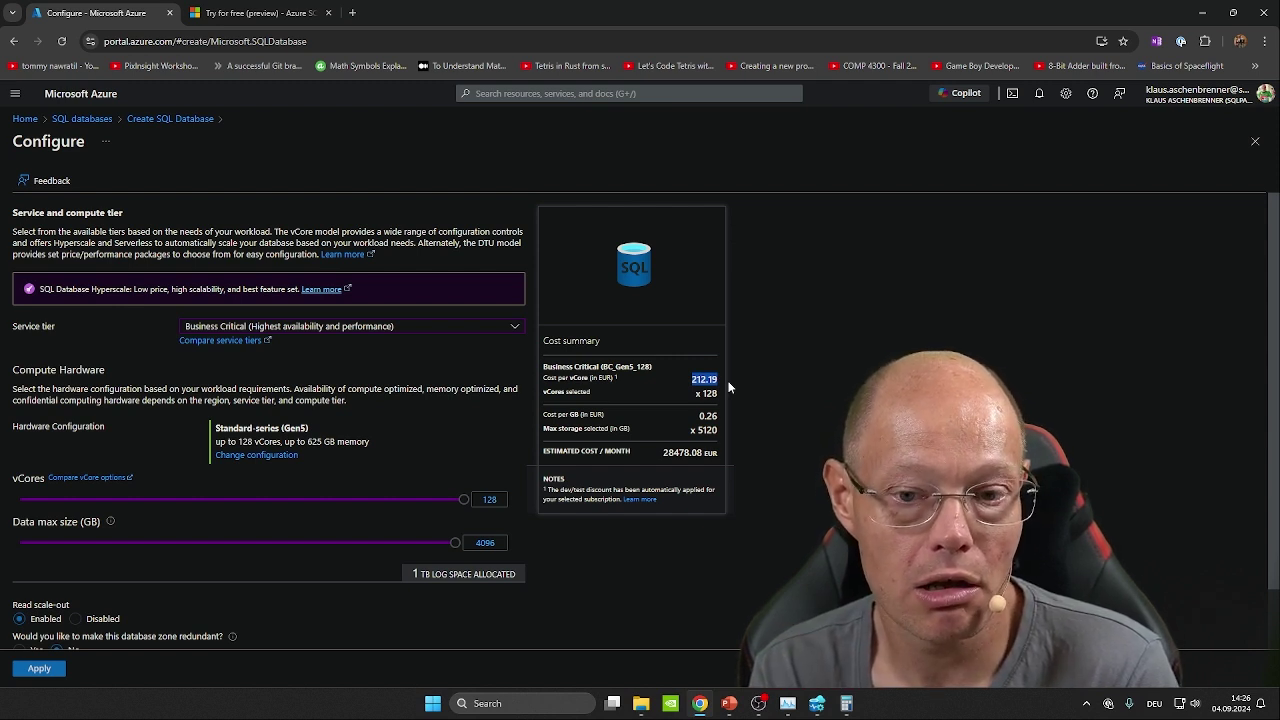
pyautogui.click(709, 395)
pyautogui.doubleClick(709, 394)
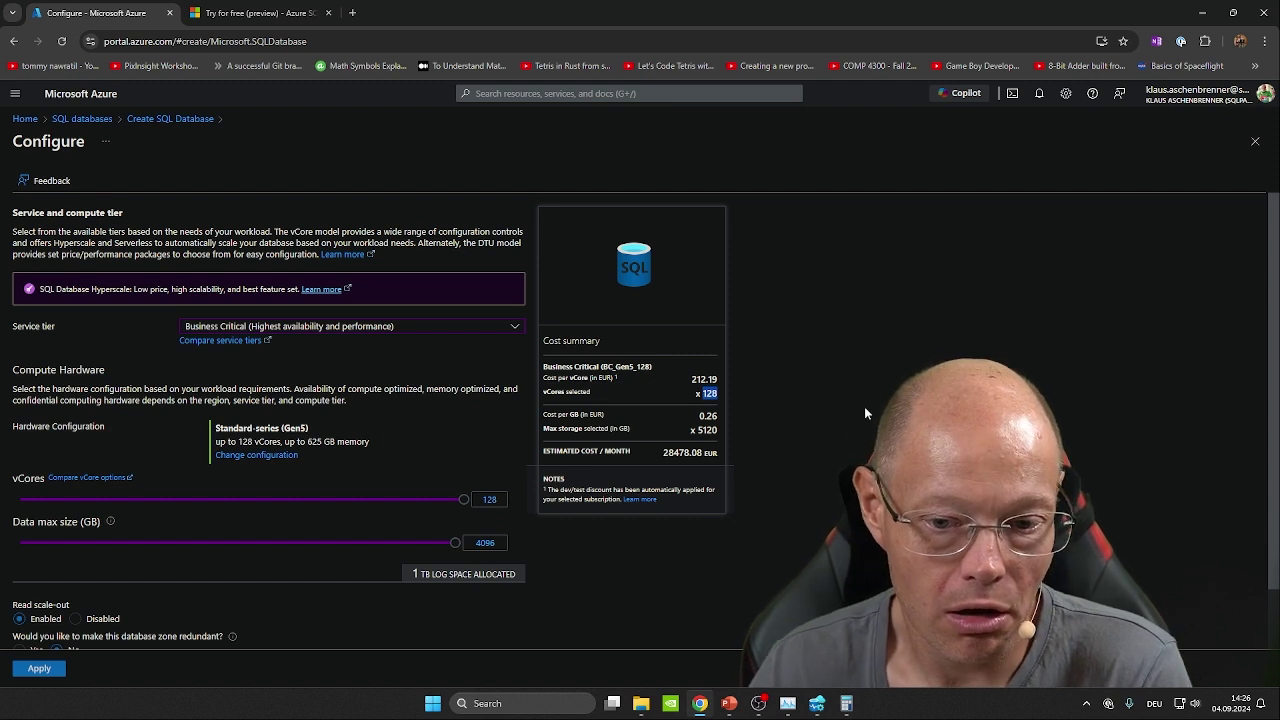
pyautogui.doubleClick(662, 453)
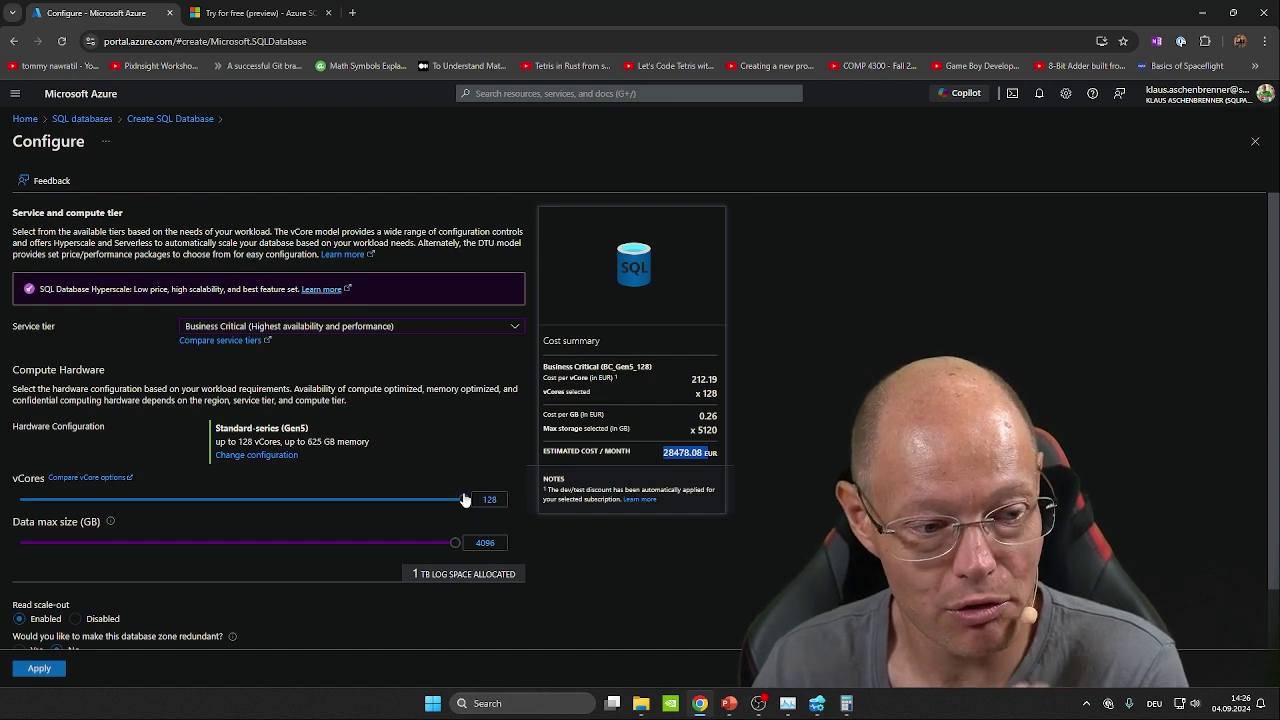
pyautogui.moveTo(464, 507)
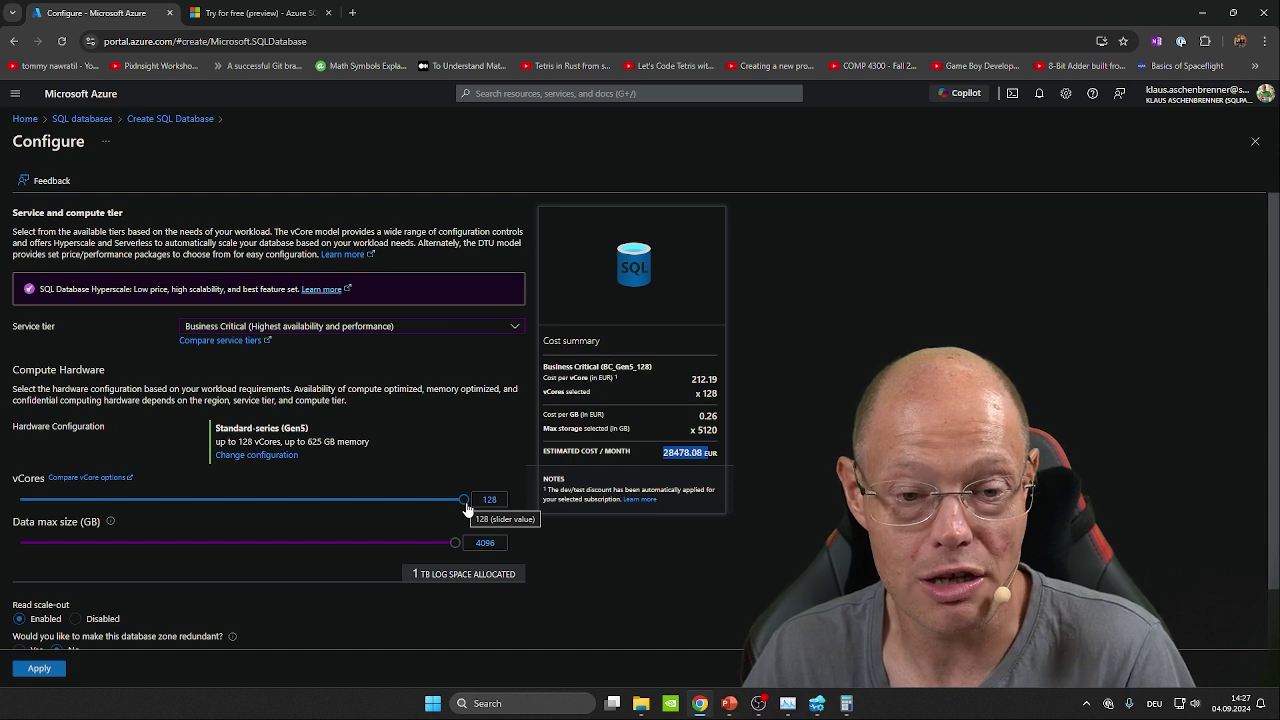
pyautogui.moveTo(466, 509); pyautogui.dragTo(25, 511)
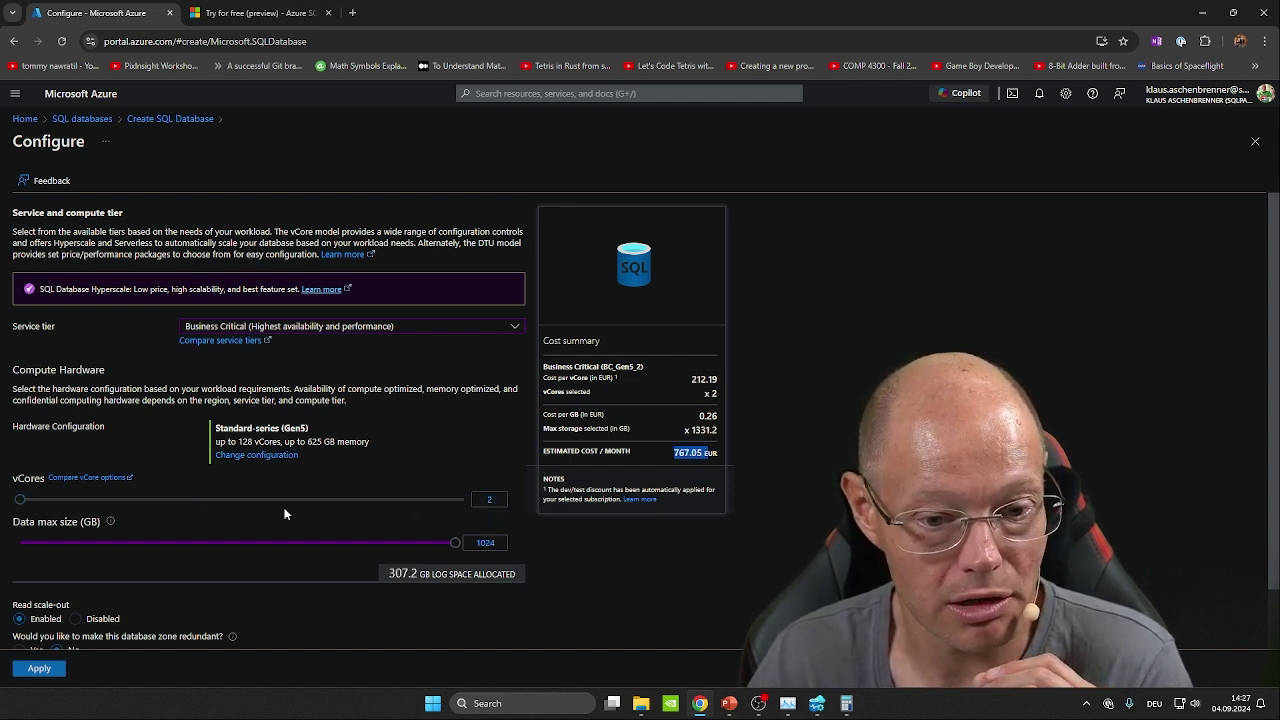
# Reduce the data max size to 1 GB and check the estimated monthly cost in the cost summary
pyautogui.click(491, 506)
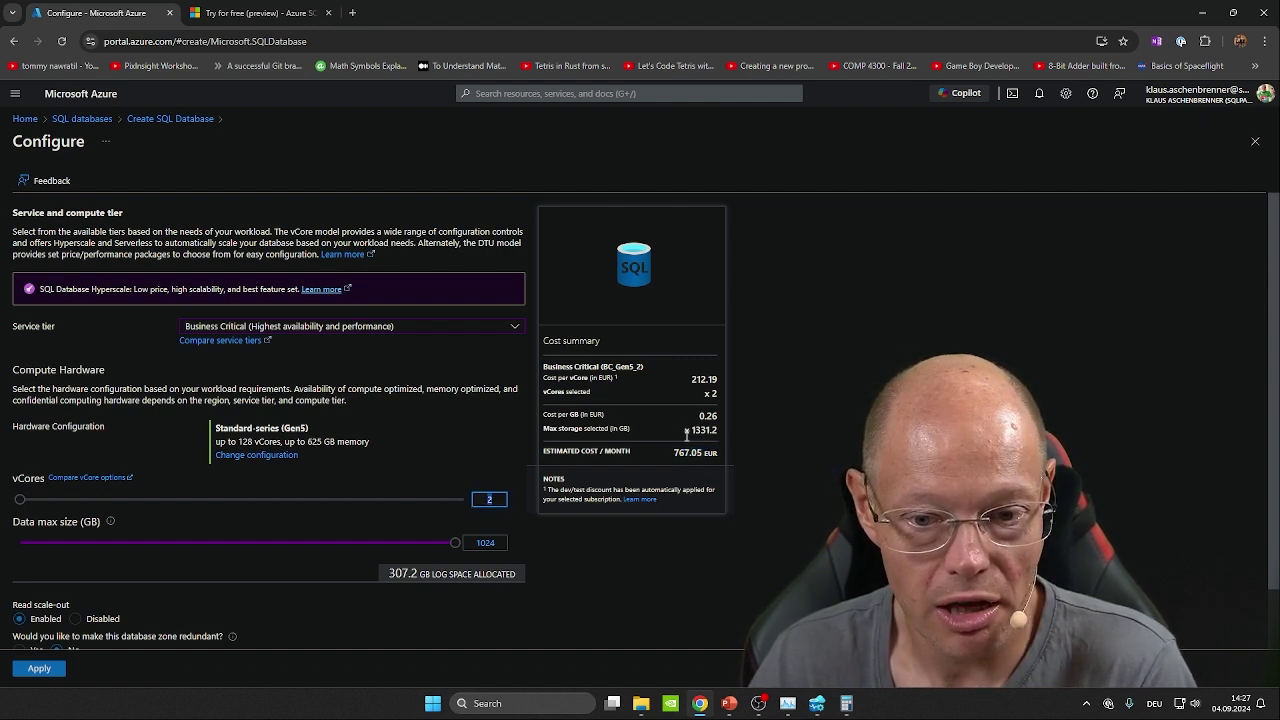
pyautogui.moveTo(676, 452); pyautogui.dragTo(718, 452)
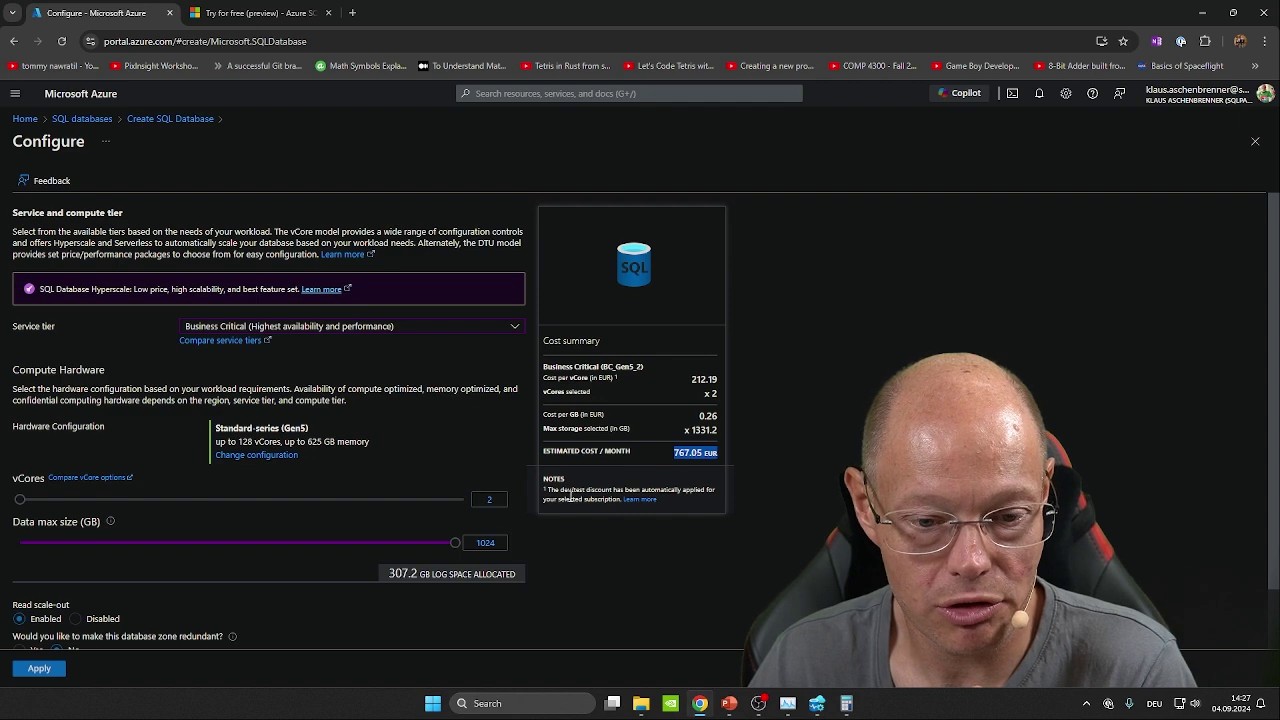
pyautogui.click(485, 542)
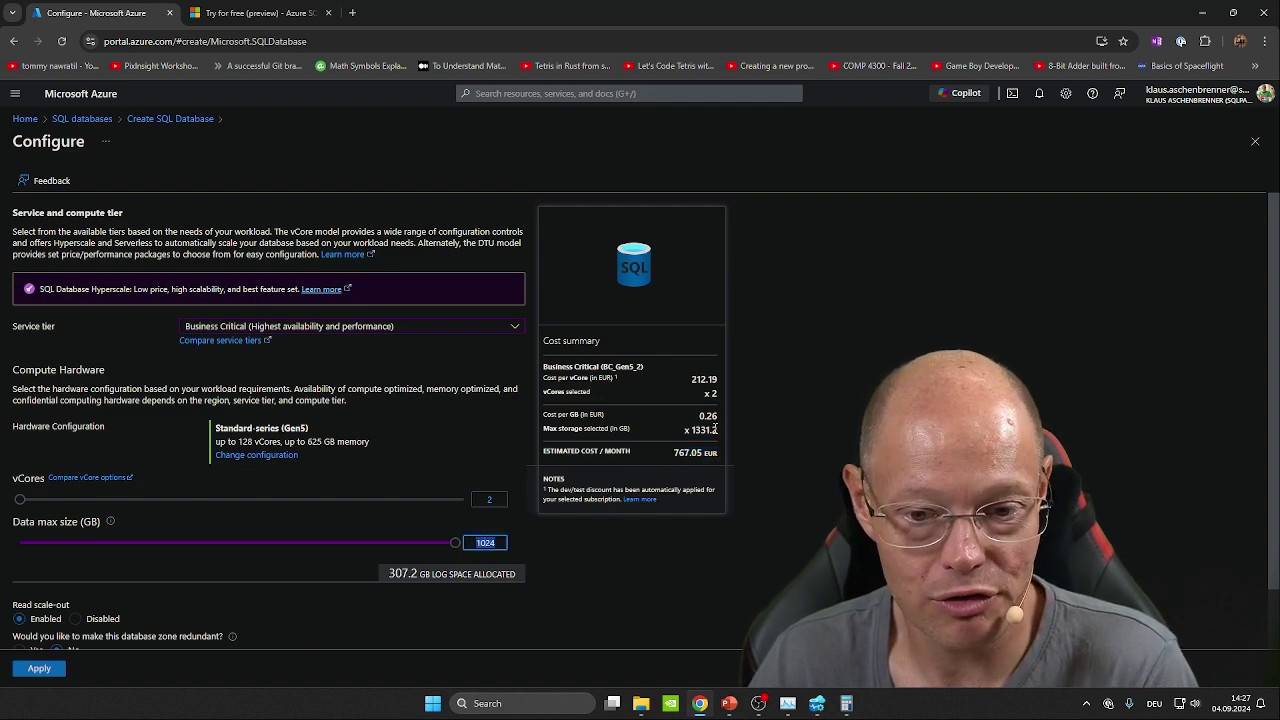
pyautogui.moveTo(672, 453); pyautogui.dragTo(704, 464)
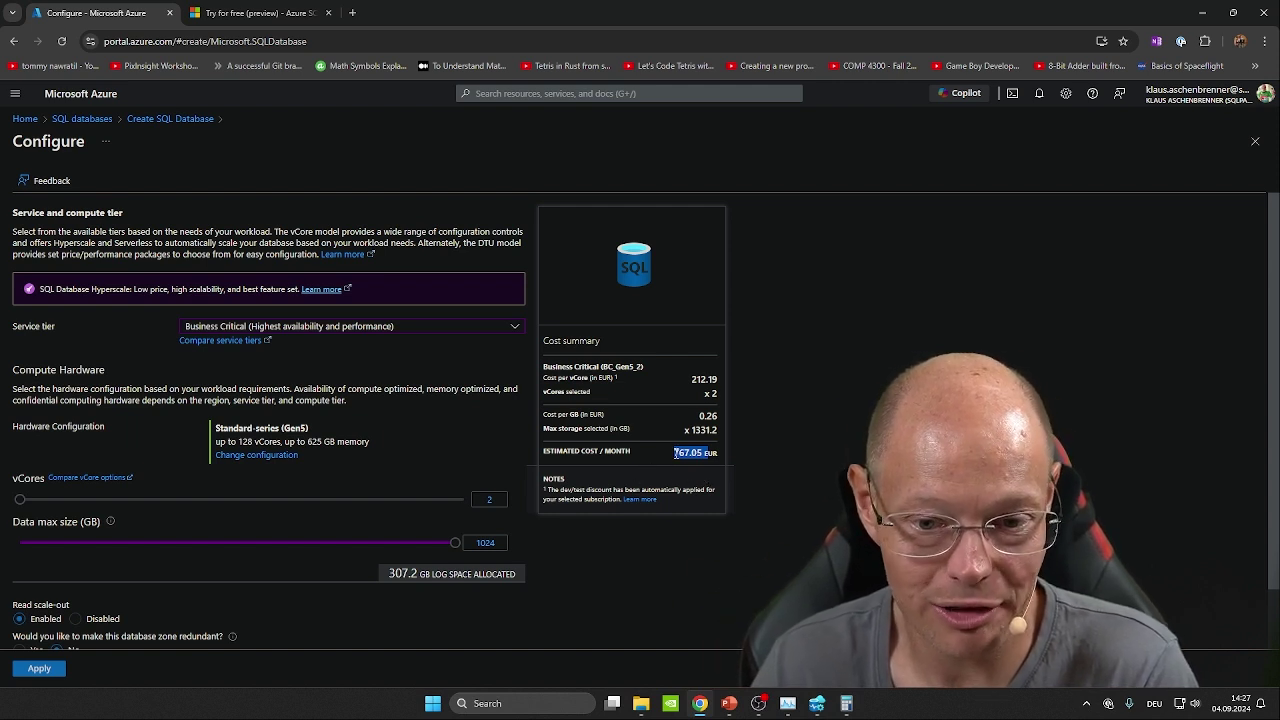
pyautogui.moveTo(455, 542); pyautogui.dragTo(20, 544)
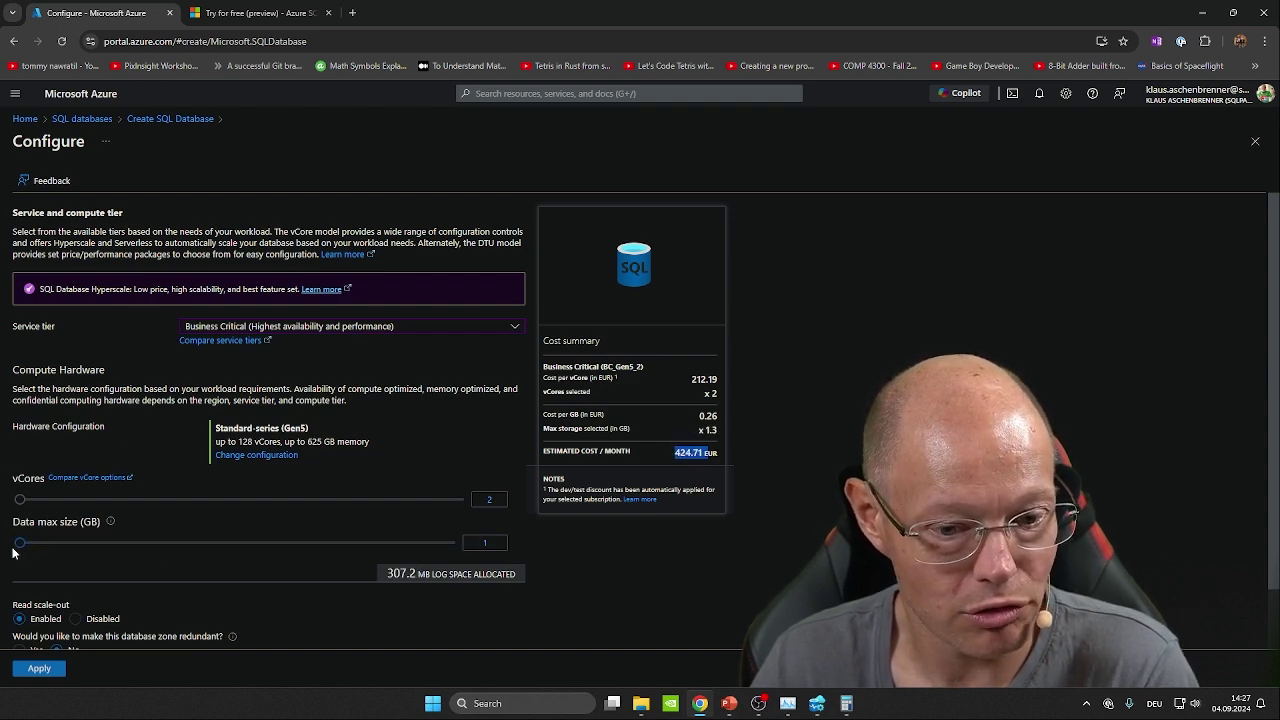
pyautogui.doubleClick(503, 538)
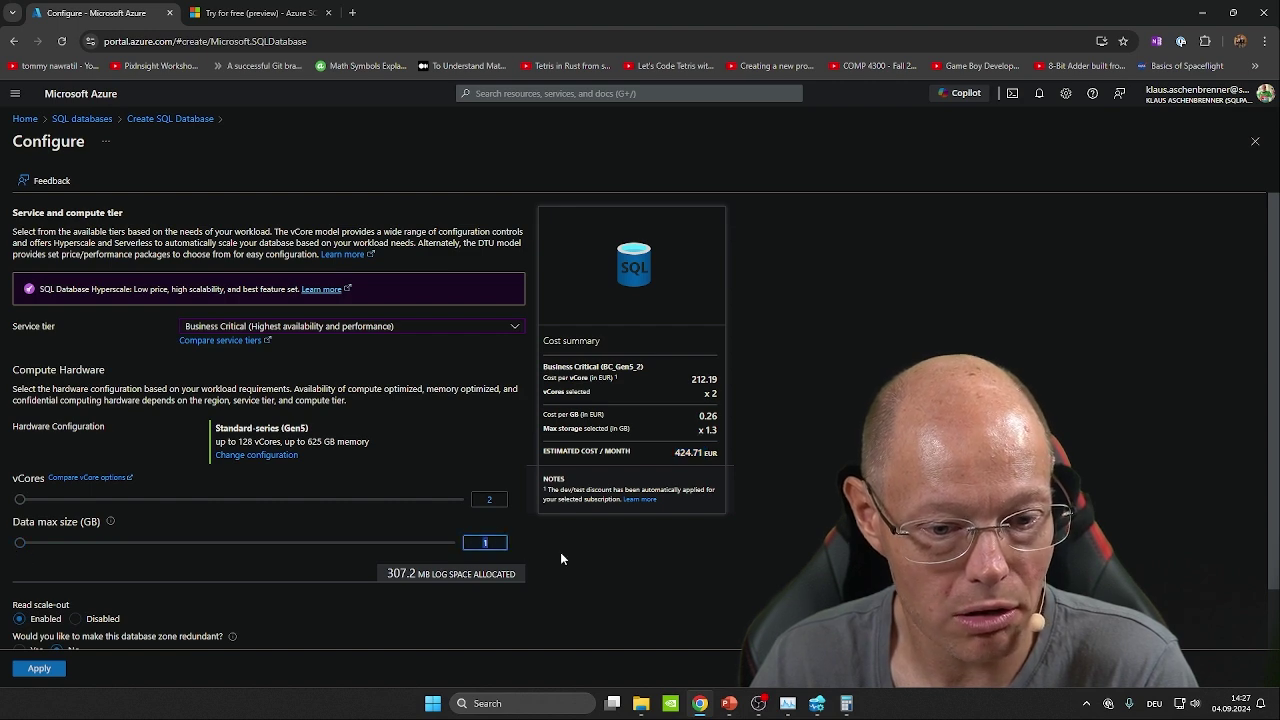
pyautogui.doubleClick(688, 452)
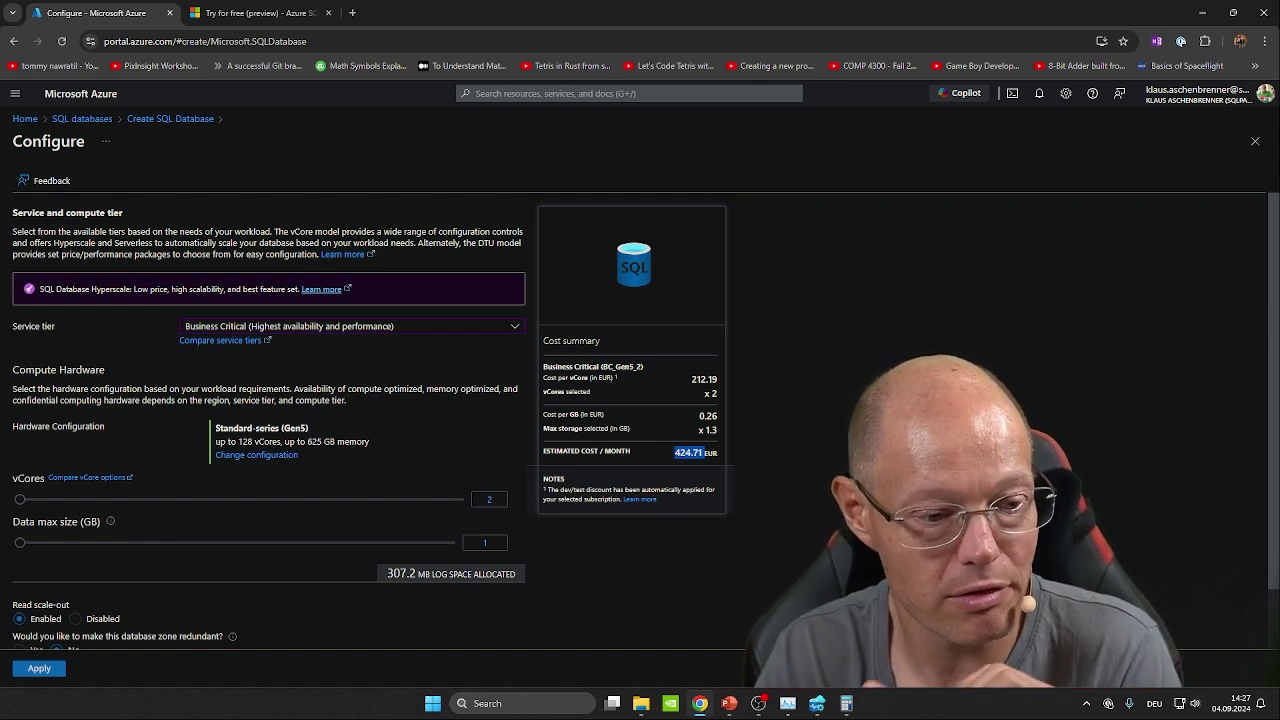
# Keep zone redundancy set to No and apply the Business Critical compute and storage configuration
pyautogui.scroll(-1, 449, 597)
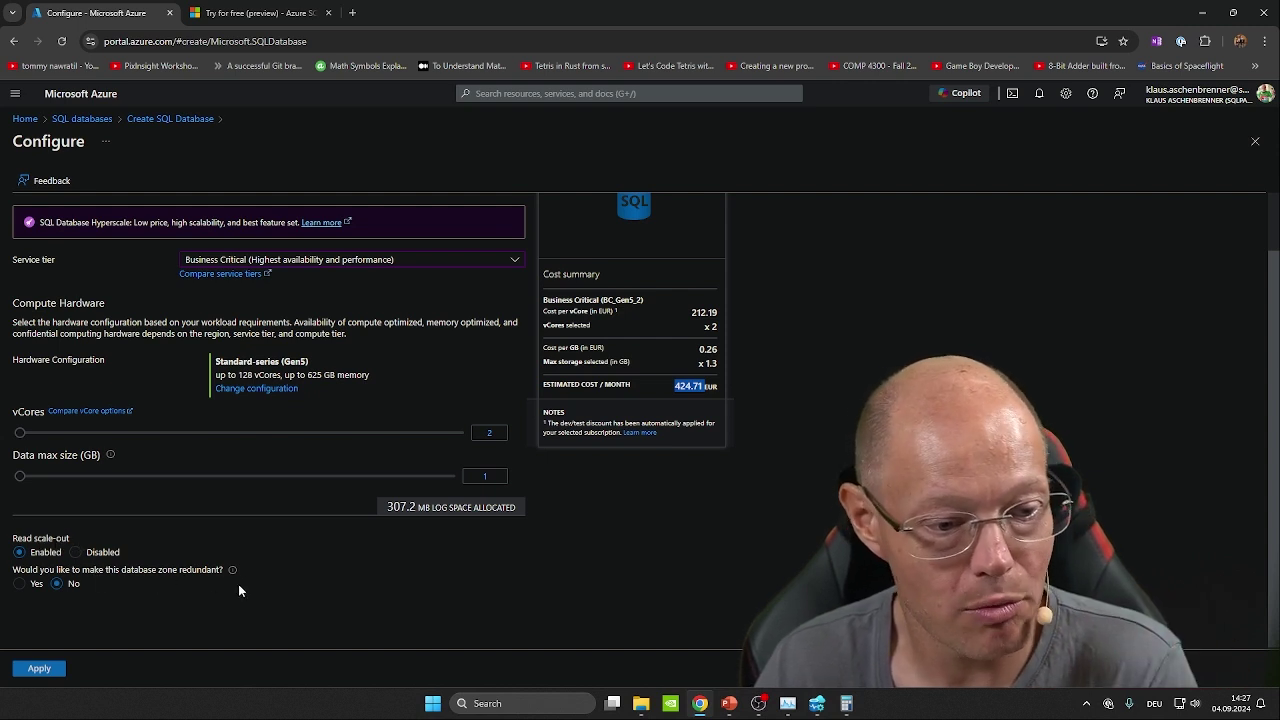
pyautogui.click(19, 584)
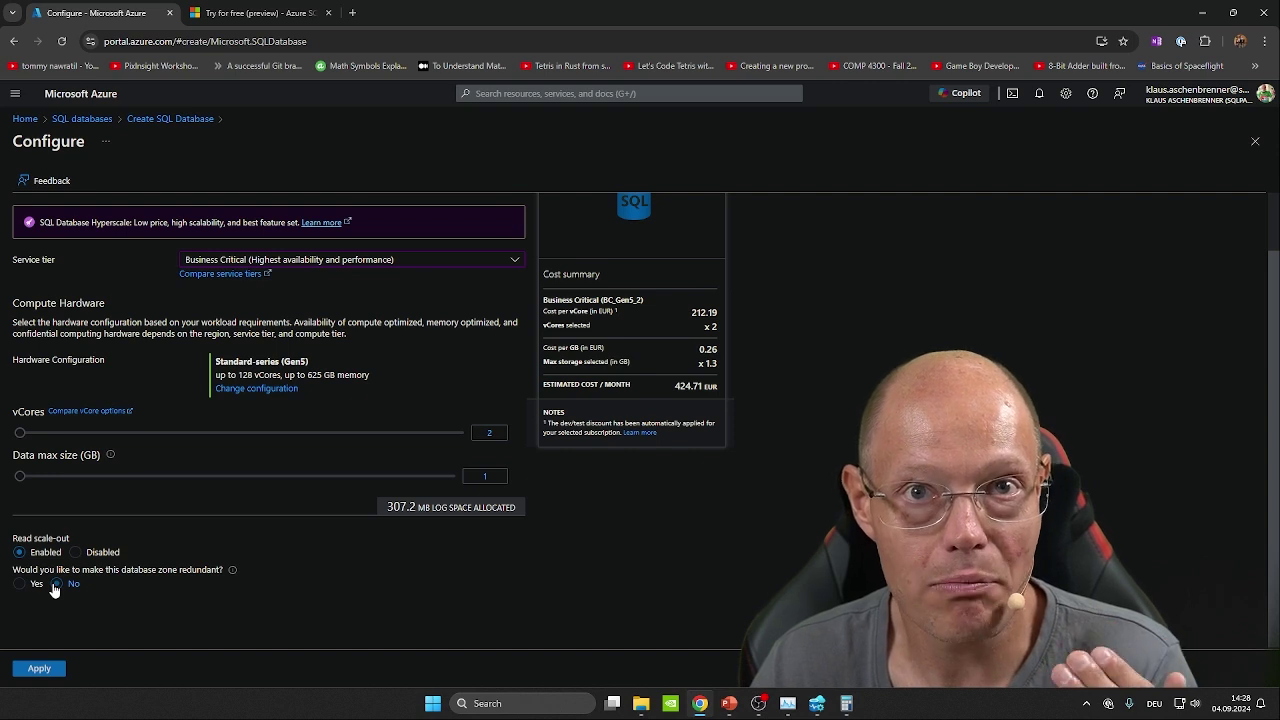
pyautogui.click(60, 586)
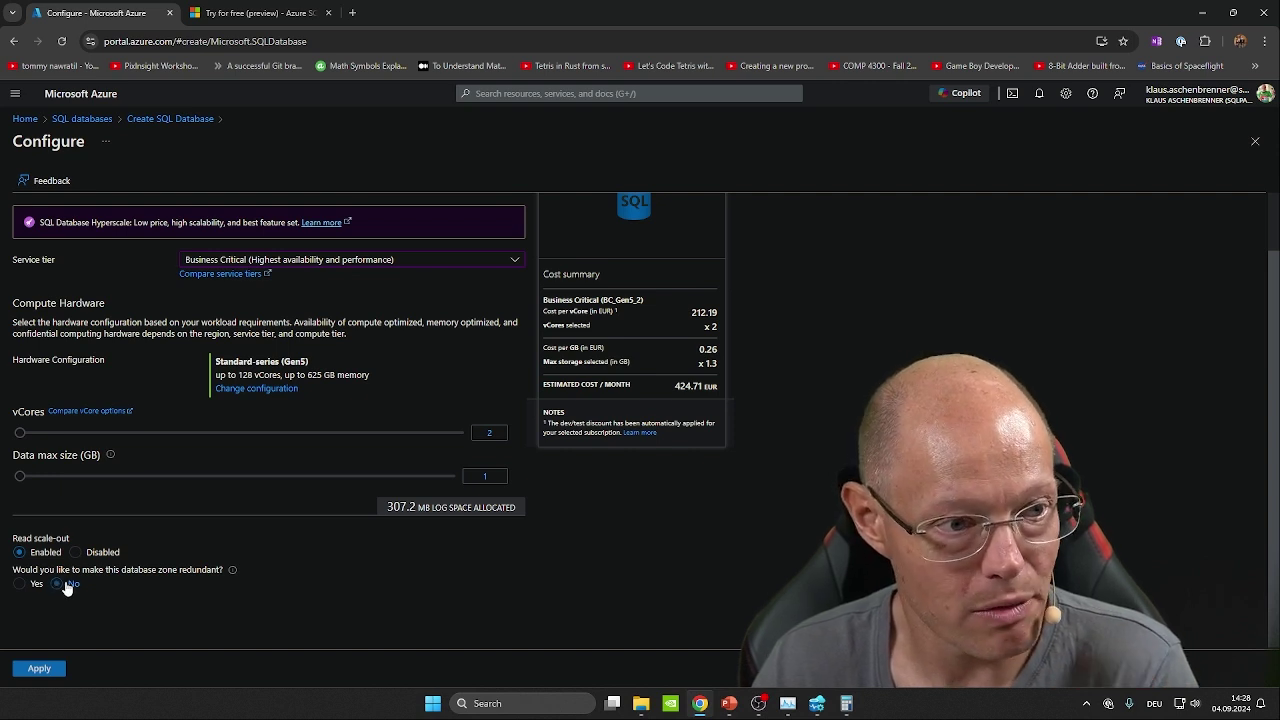
pyautogui.click(40, 668)
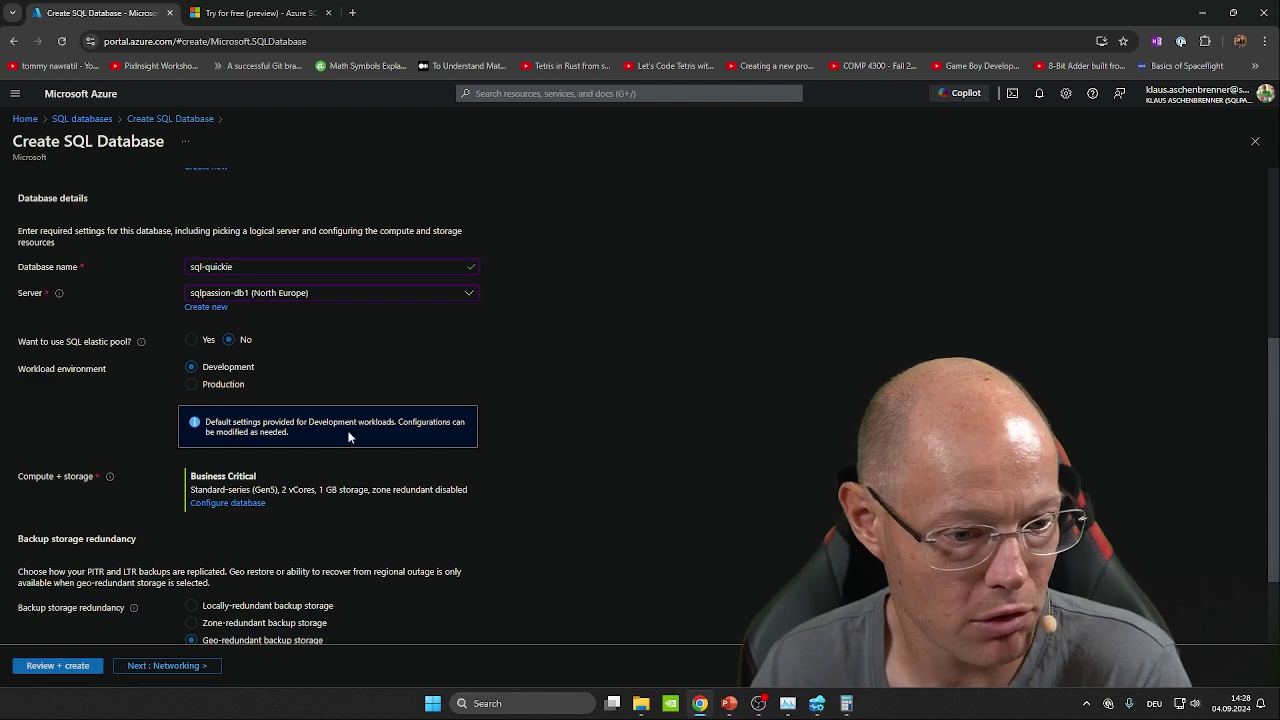
# Review the compute and storage summary and the backup storage redundancy options without changing the selection
pyautogui.scroll(-1, 357, 440)
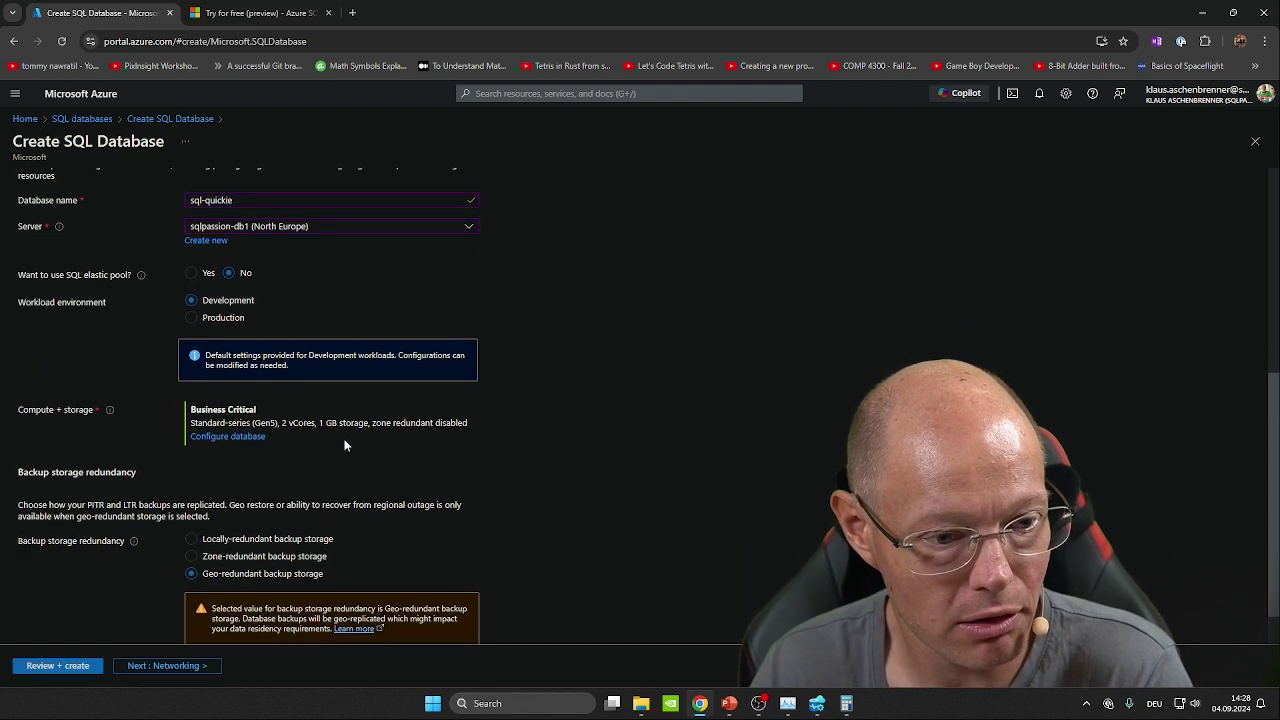
pyautogui.moveTo(188, 412); pyautogui.dragTo(293, 398)
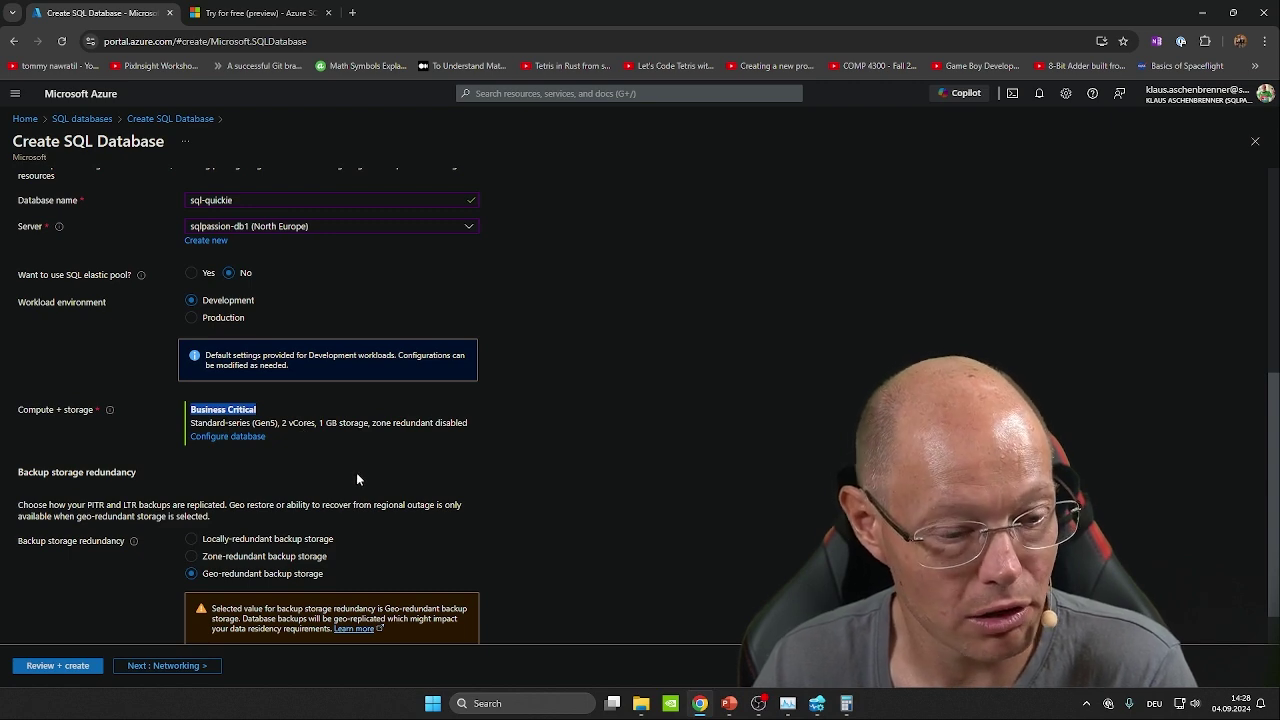
pyautogui.scroll(-1, 357, 479)
pyautogui.moveTo(17, 421); pyautogui.dragTo(336, 520)
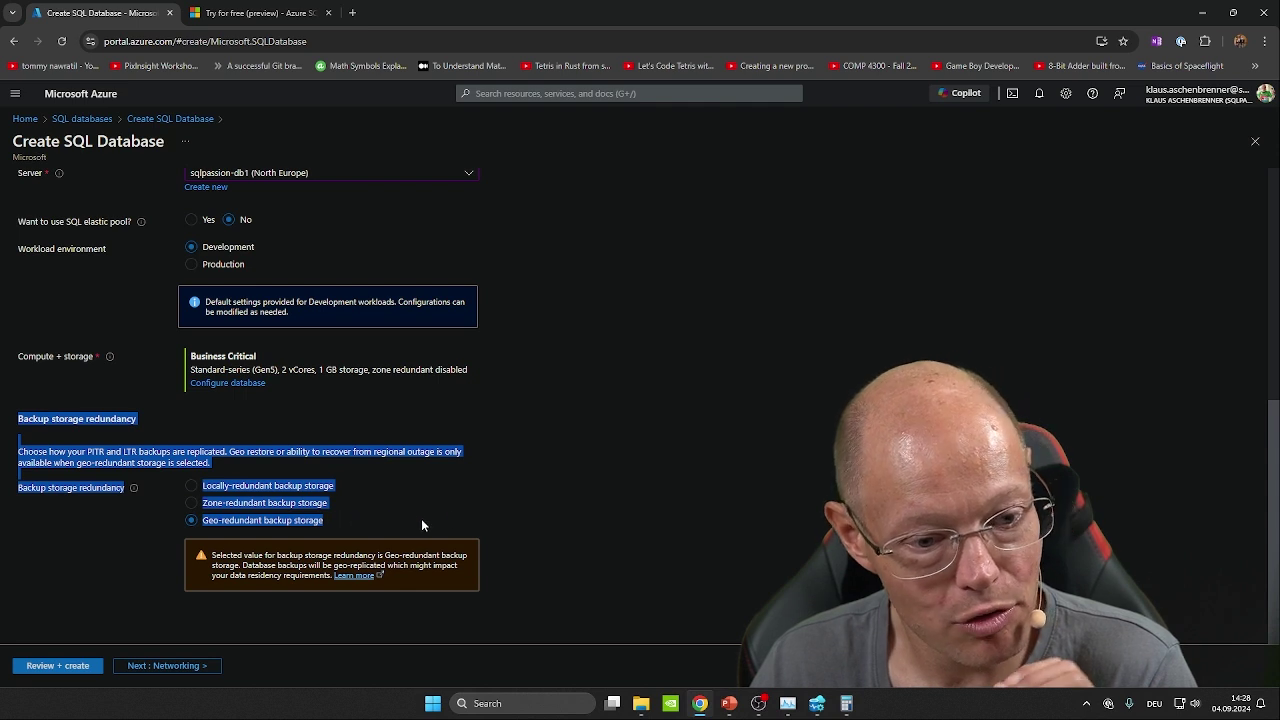
pyautogui.click(451, 515)
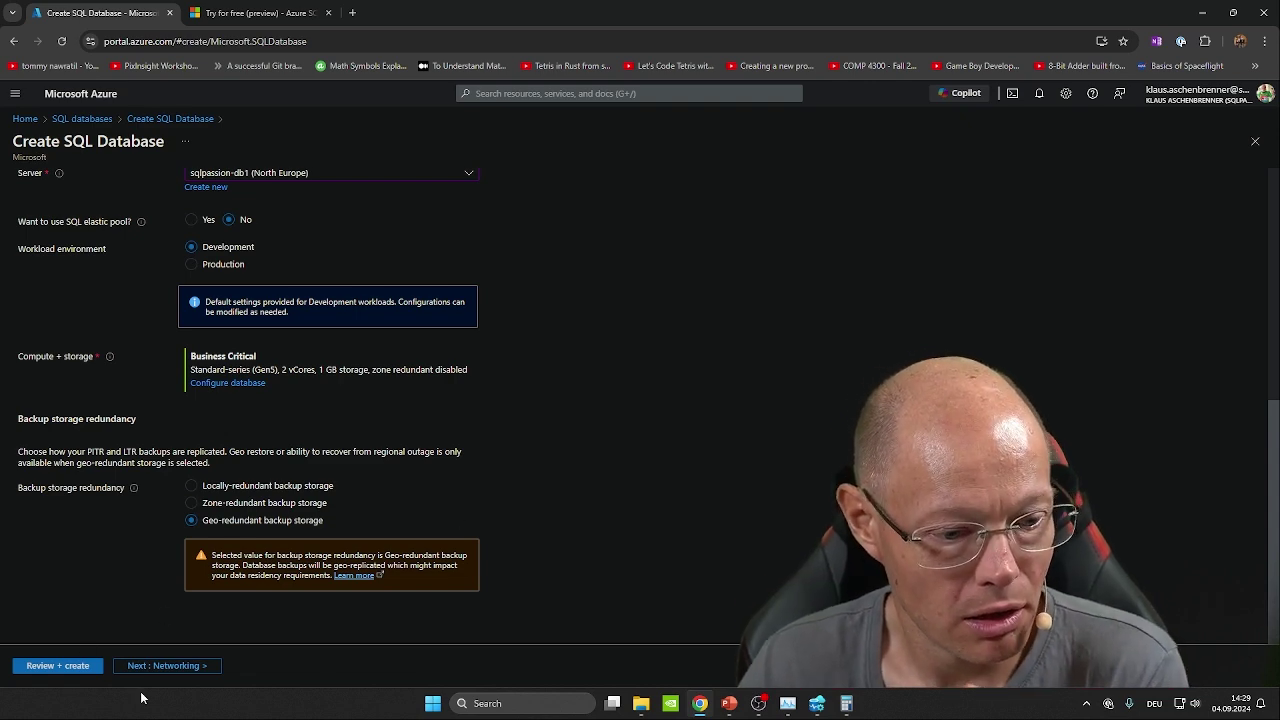
# Continue to the networking settings and review the private endpoint and connection policy options
pyautogui.click(168, 666)
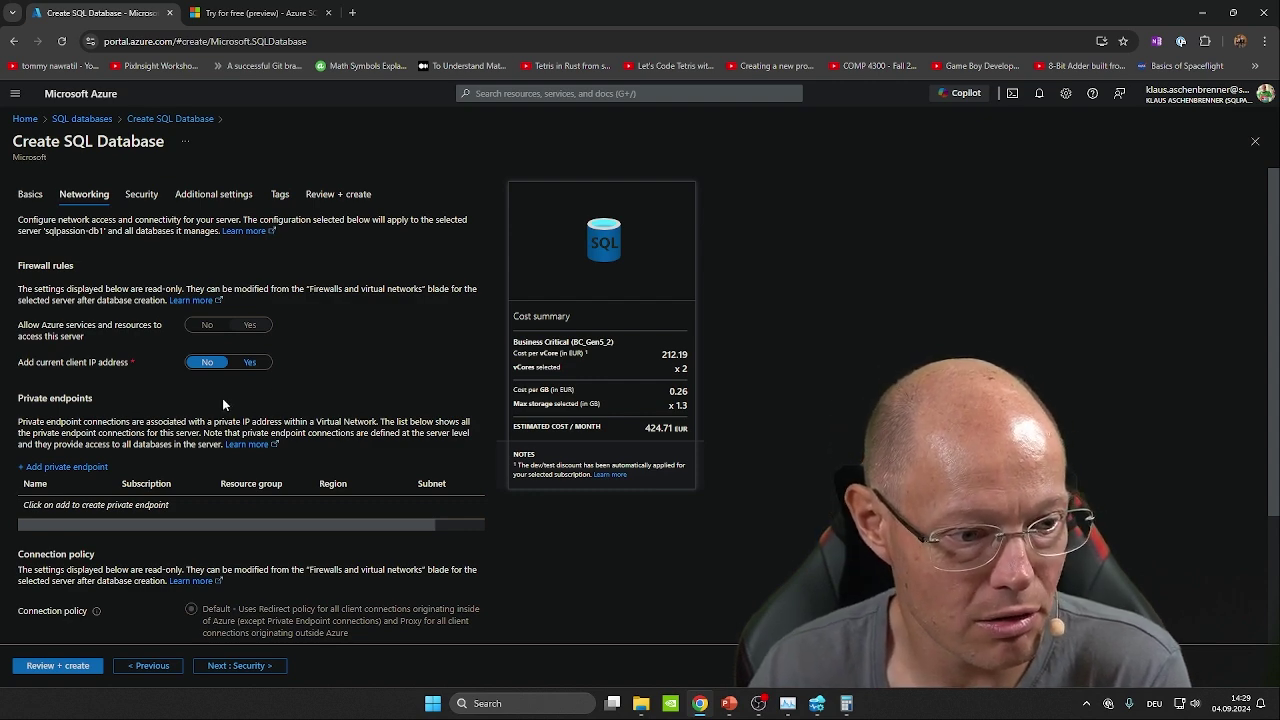
pyautogui.moveTo(112, 467); pyautogui.dragTo(22, 470)
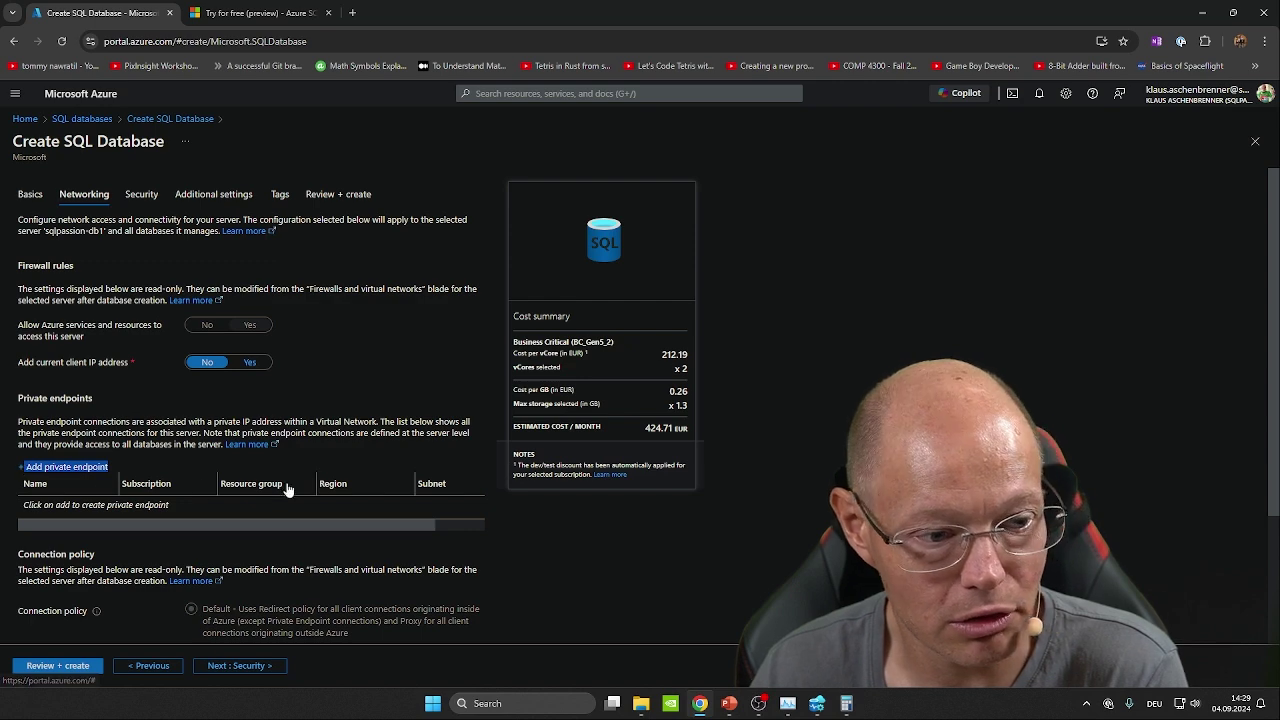
pyautogui.click(583, 546)
pyautogui.scroll(-1, 486, 540)
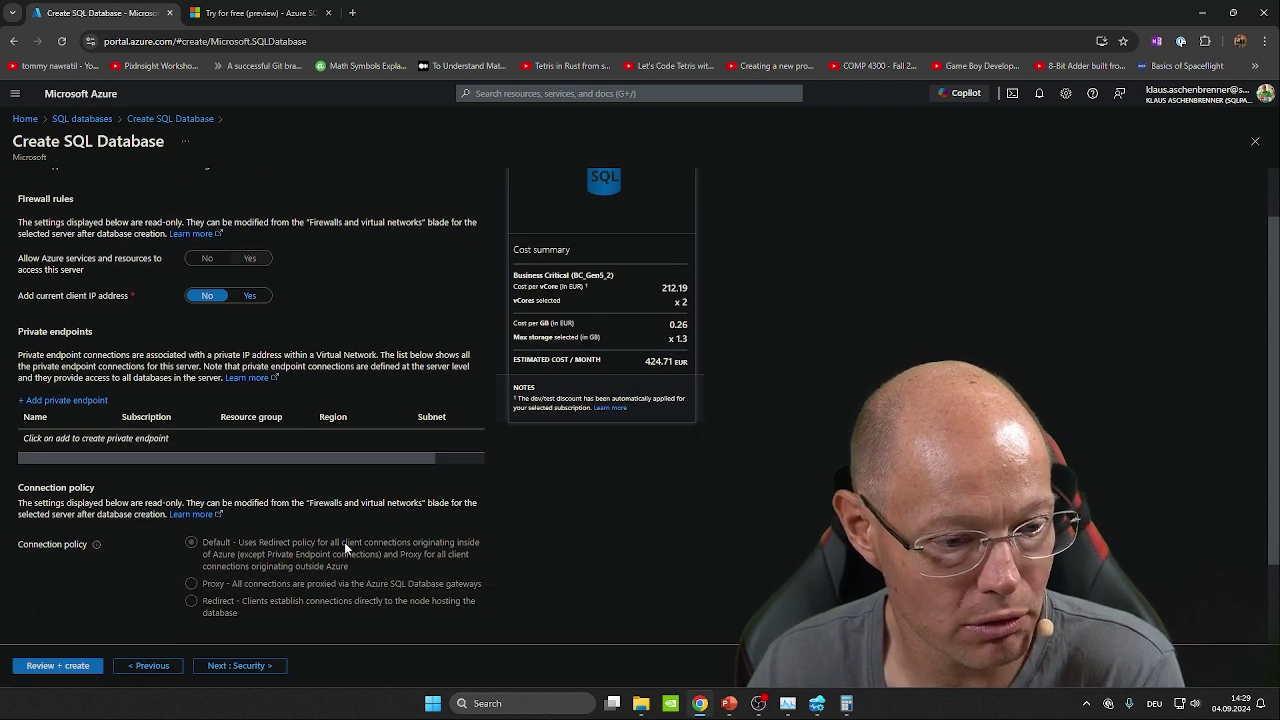
# Continue to the security settings and review the Microsoft Defender for SQL cost, ledger, transparent data encryption and secure enclave options
pyautogui.click(233, 666)
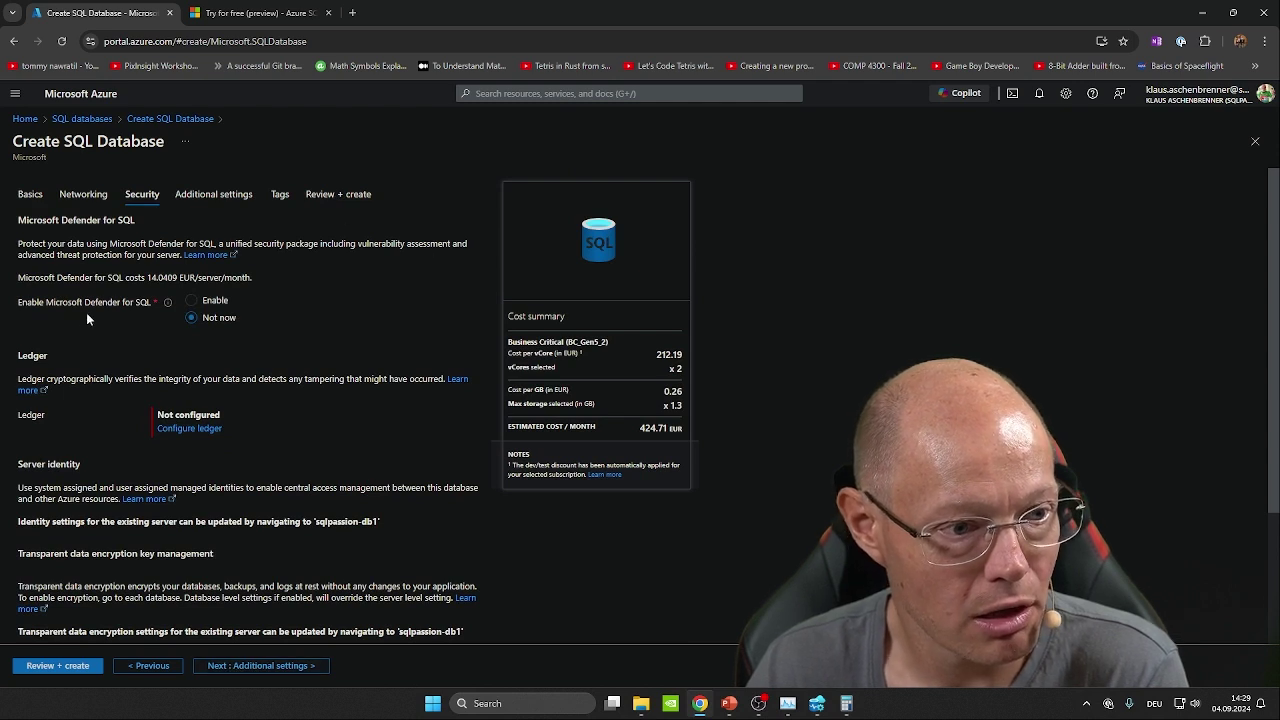
pyautogui.moveTo(18, 302); pyautogui.dragTo(145, 304)
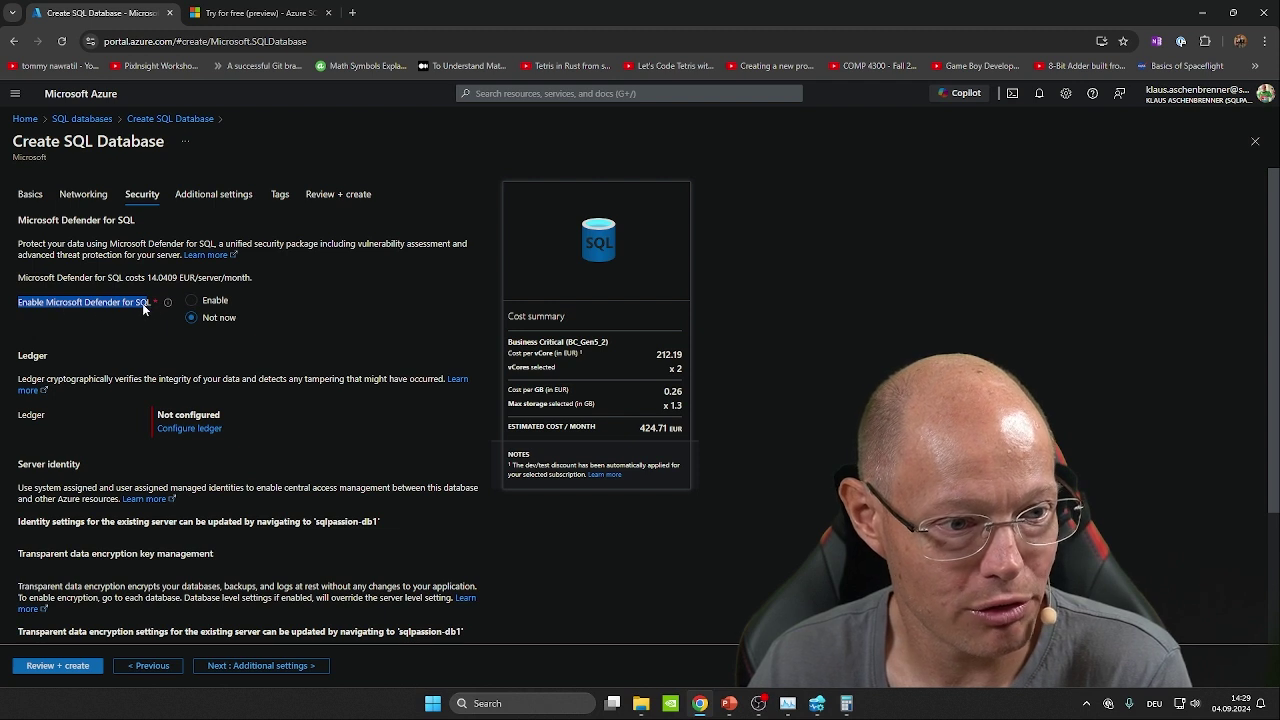
pyautogui.moveTo(145, 278); pyautogui.dragTo(280, 278)
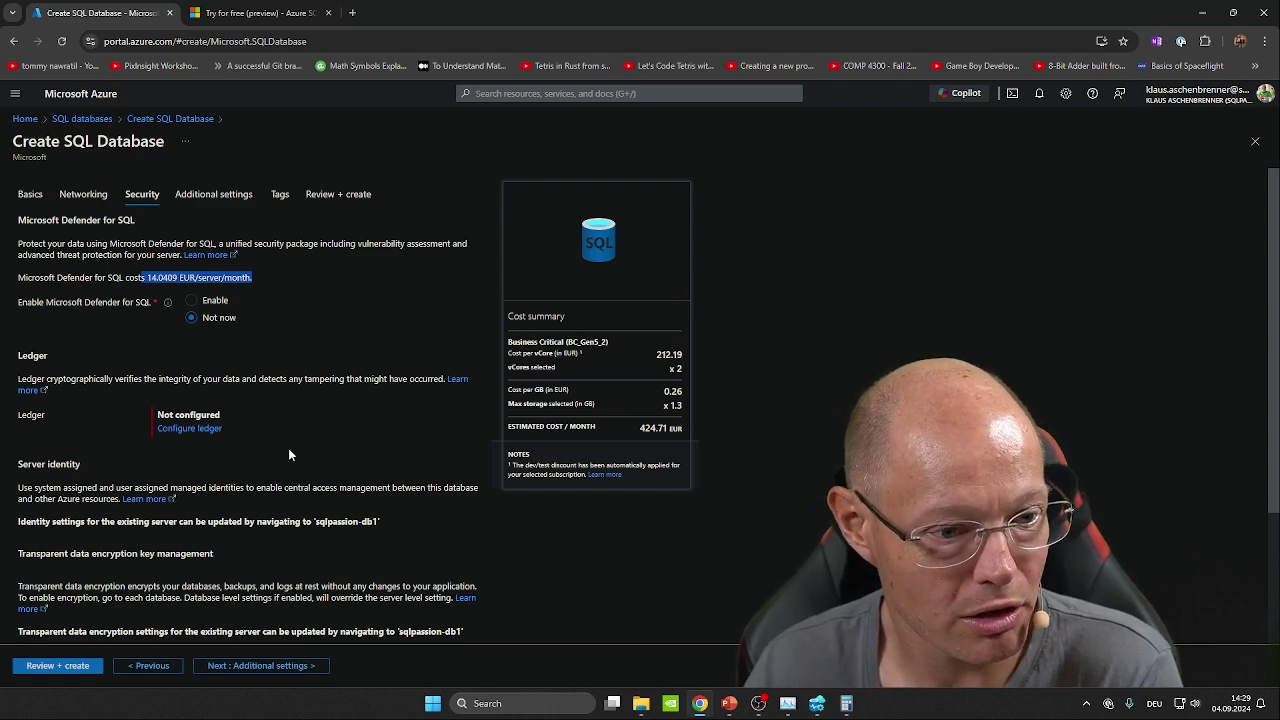
pyautogui.scroll(-2, 290, 455)
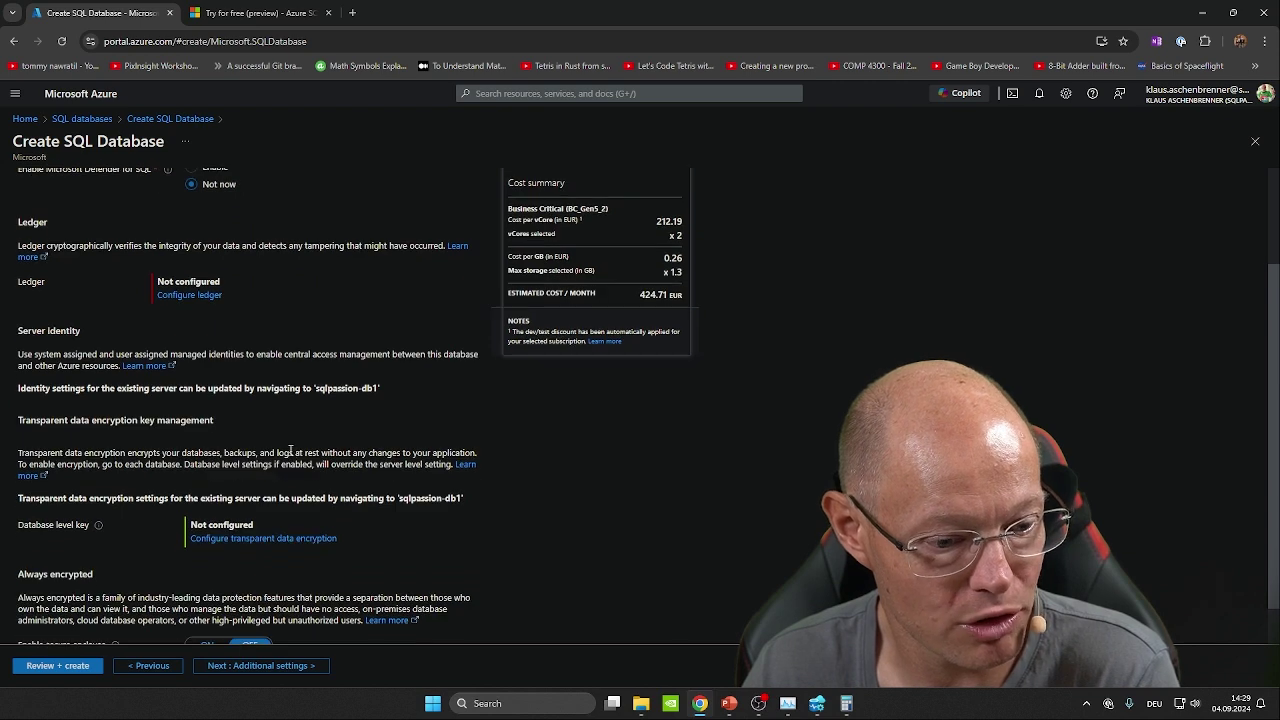
pyautogui.scroll(-1, 290, 452)
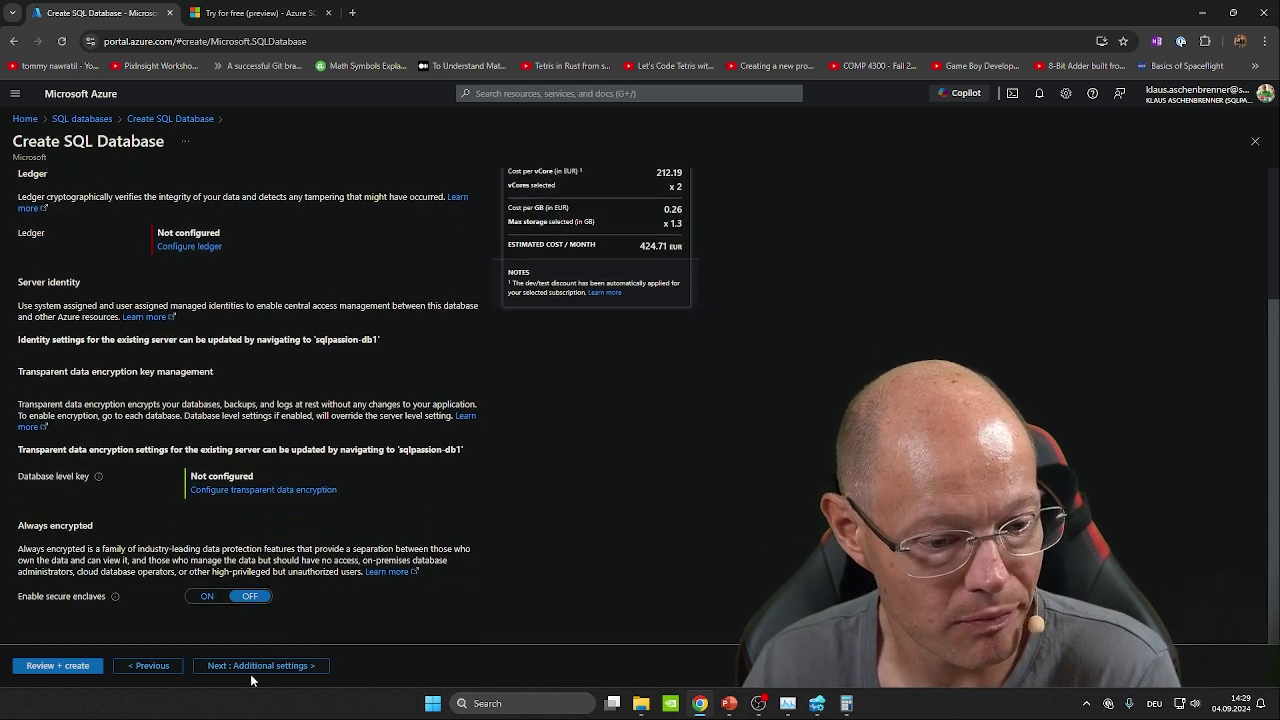
# Continue to the additional settings and review the option to start with a blank database
pyautogui.click(256, 666)
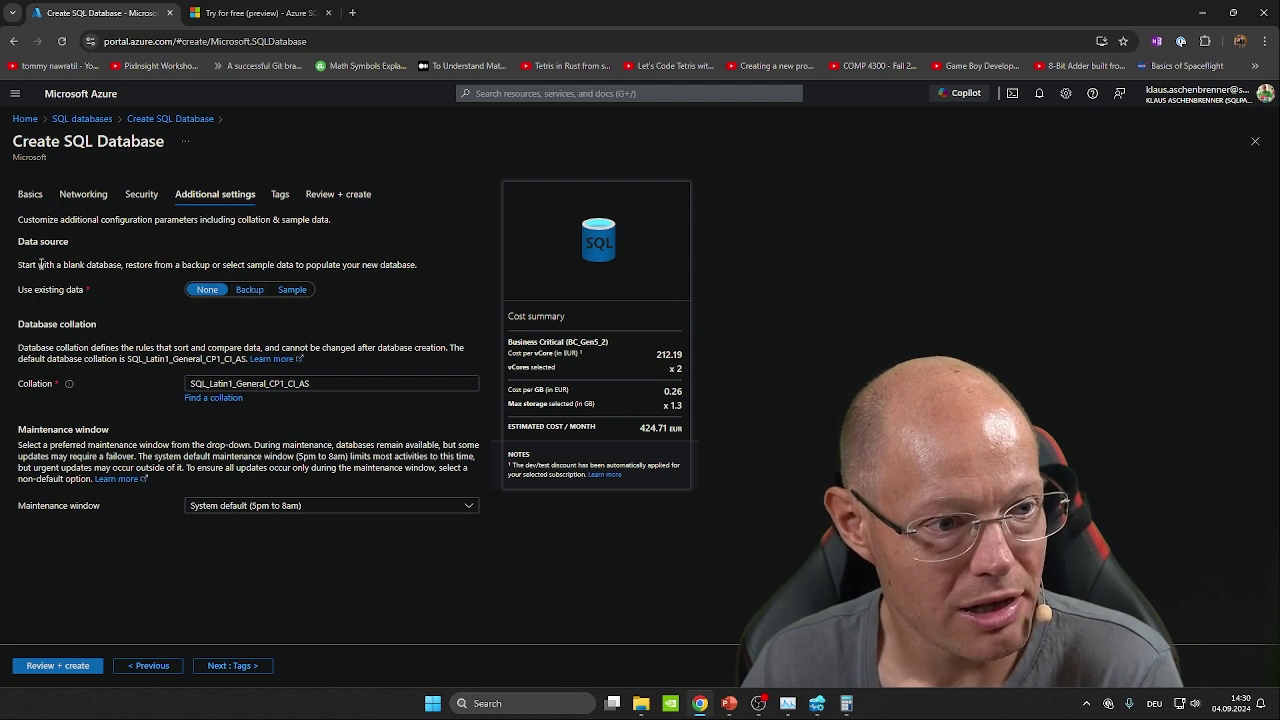
pyautogui.moveTo(20, 265); pyautogui.dragTo(134, 265)
pyautogui.click(150, 267)
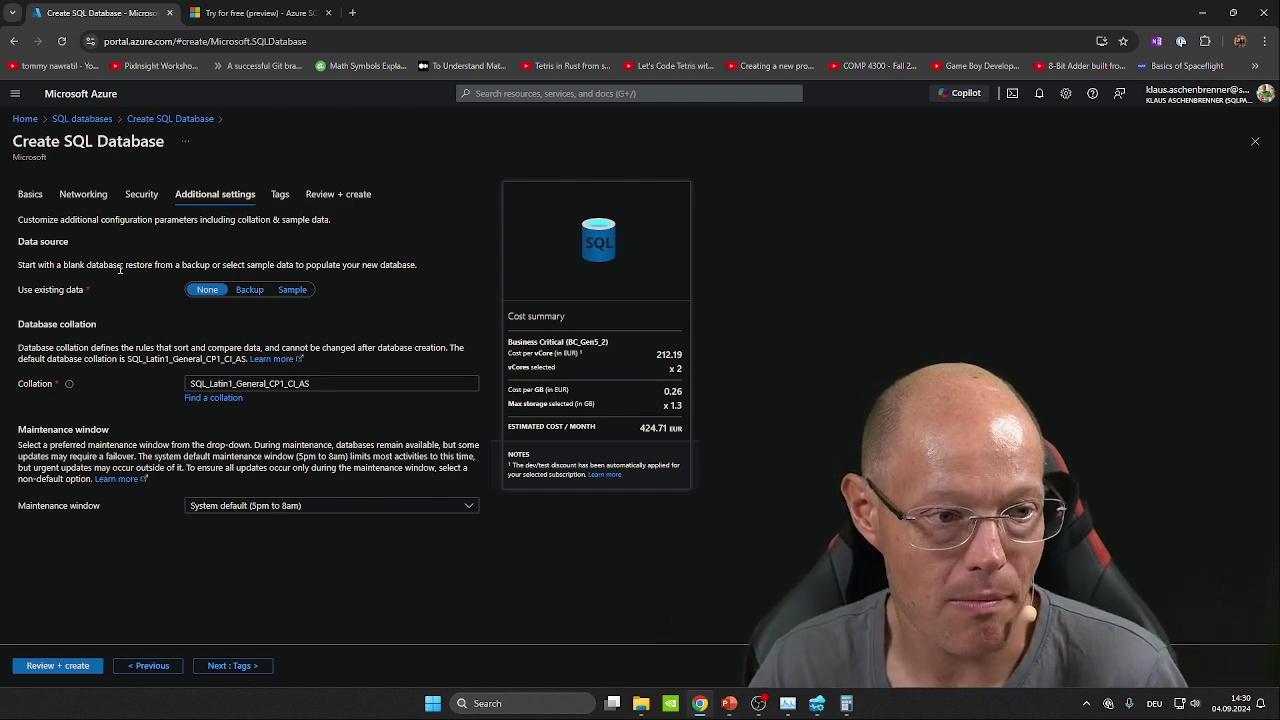
pyautogui.moveTo(121, 267); pyautogui.dragTo(5, 273)
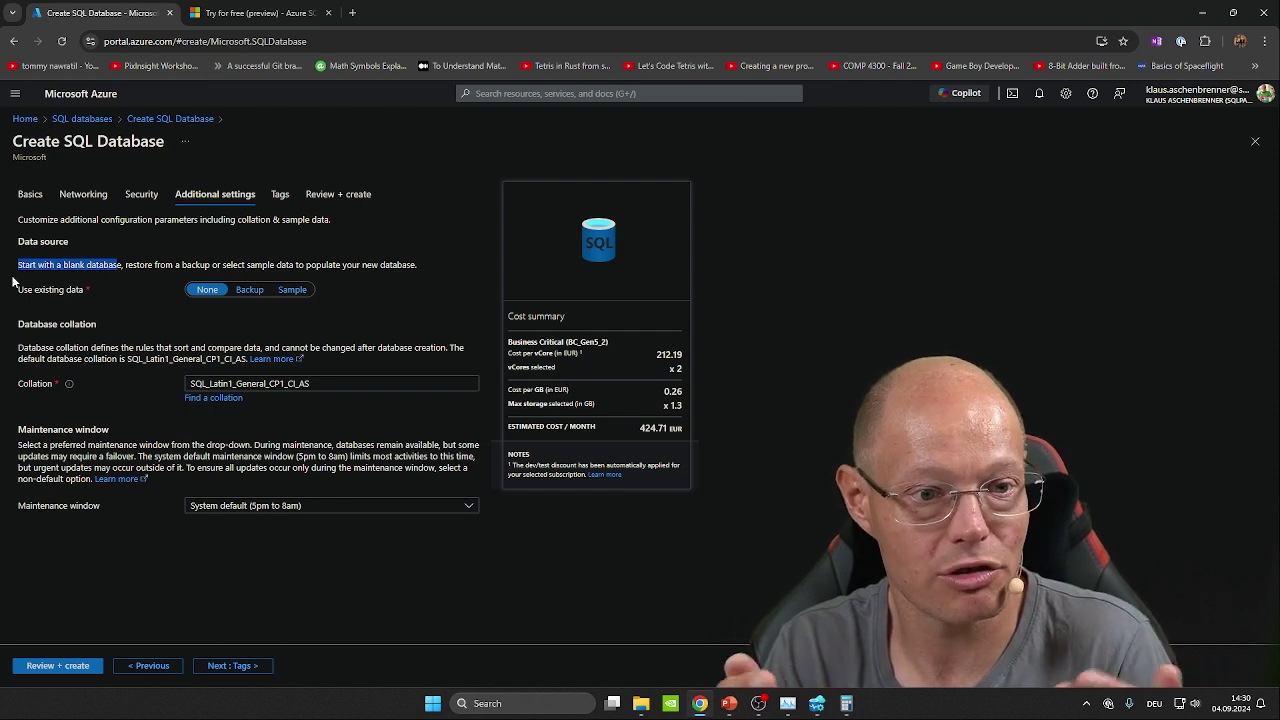
# Try the Sample and Backup data sources, search the backups for .bacpac, and set the existing data back to None
pyautogui.click(292, 289)
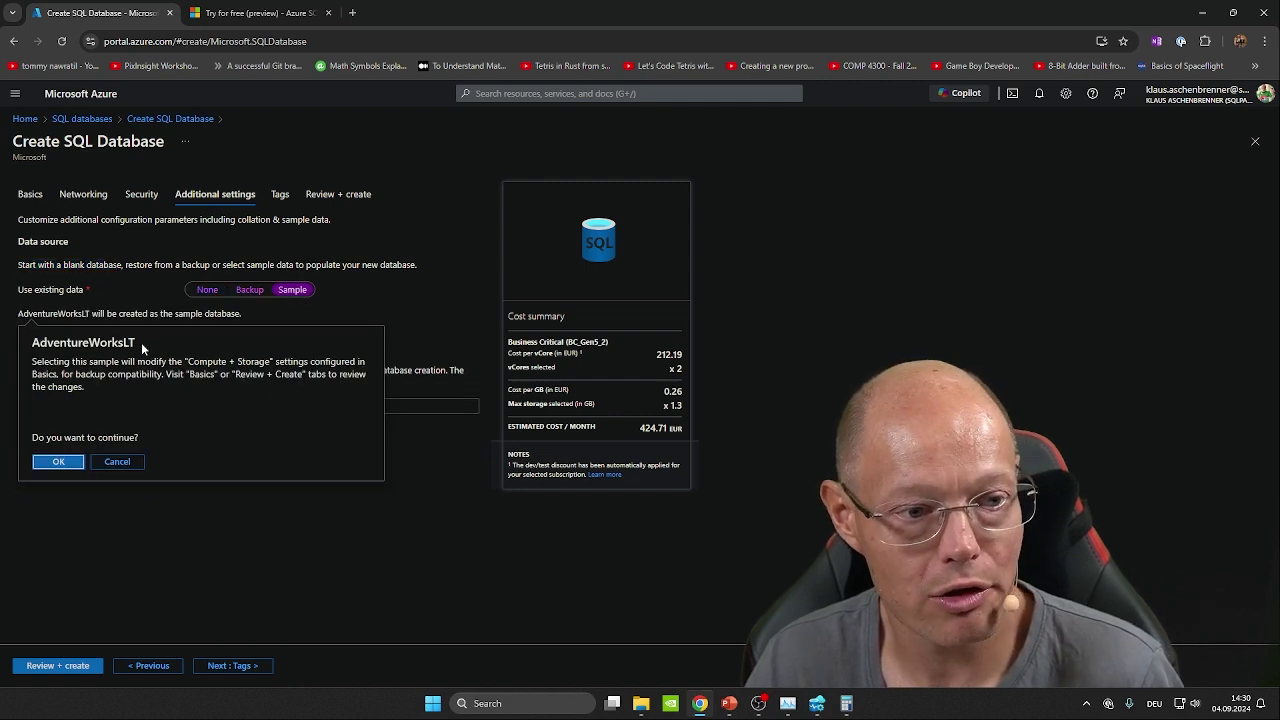
pyautogui.click(117, 461)
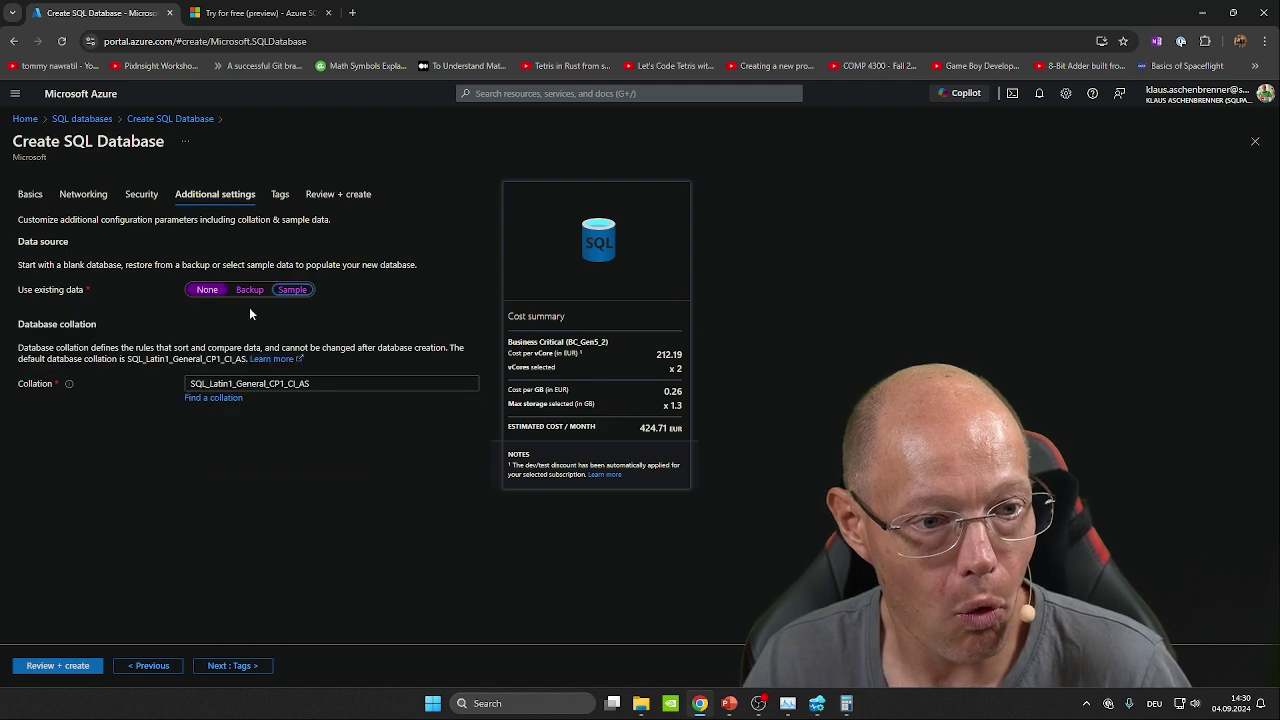
pyautogui.click(254, 297)
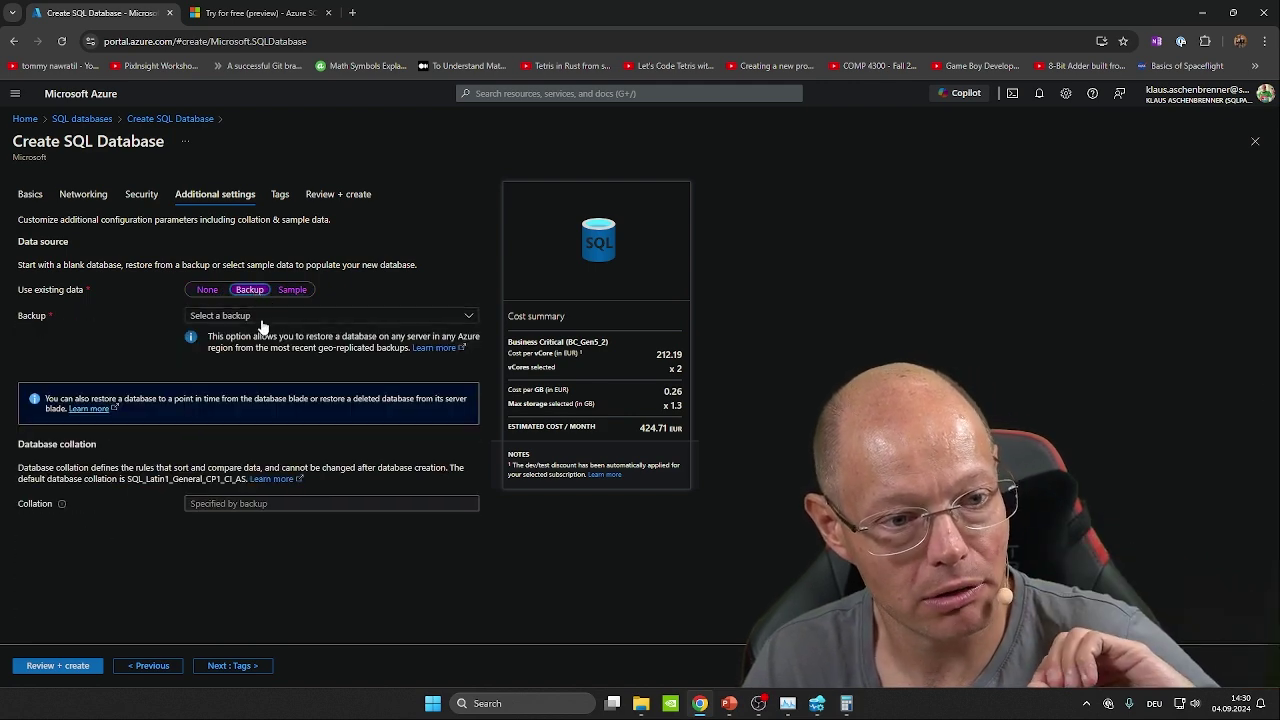
pyautogui.click(262, 320)
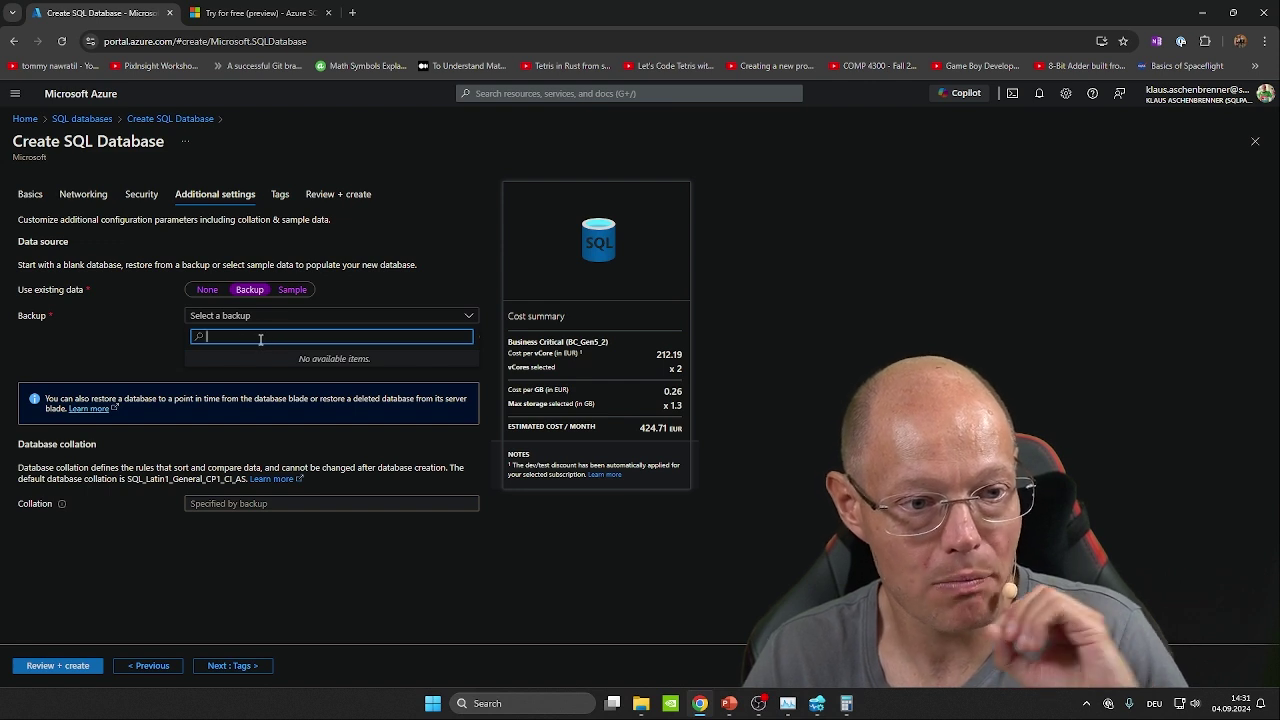
pyautogui.write('.bac')
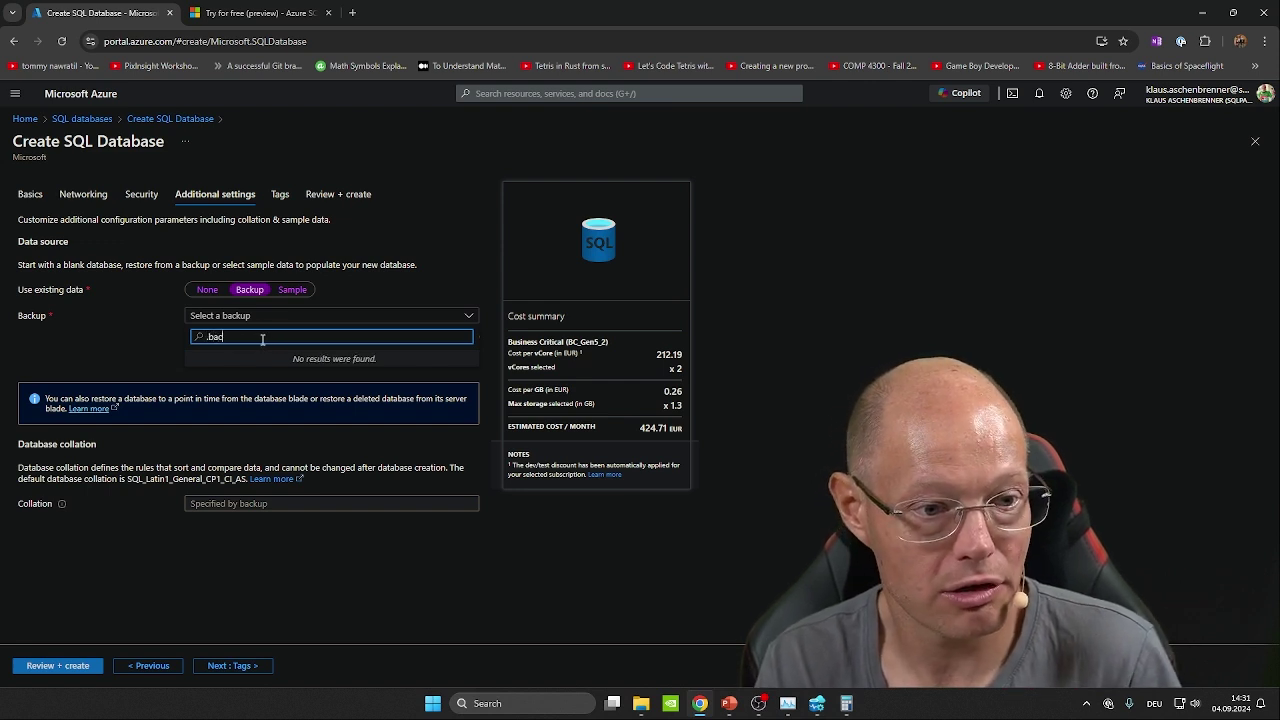
pyautogui.write('pac')
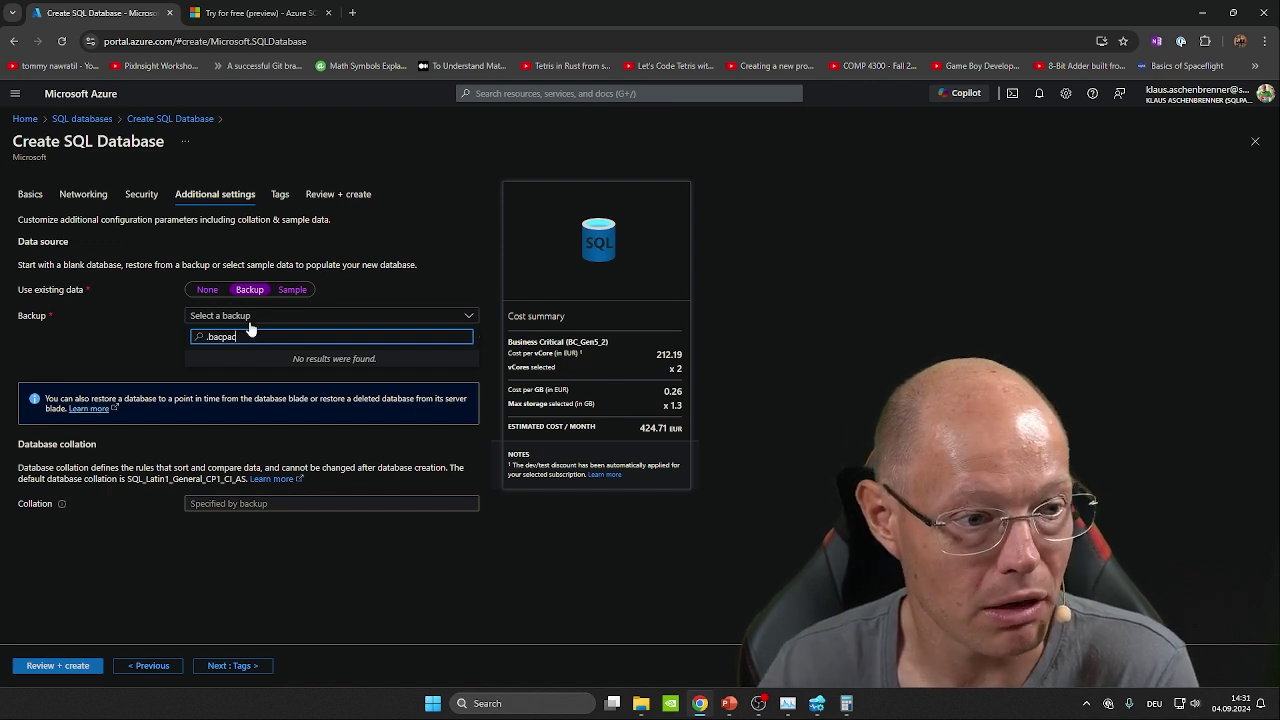
pyautogui.click(205, 293)
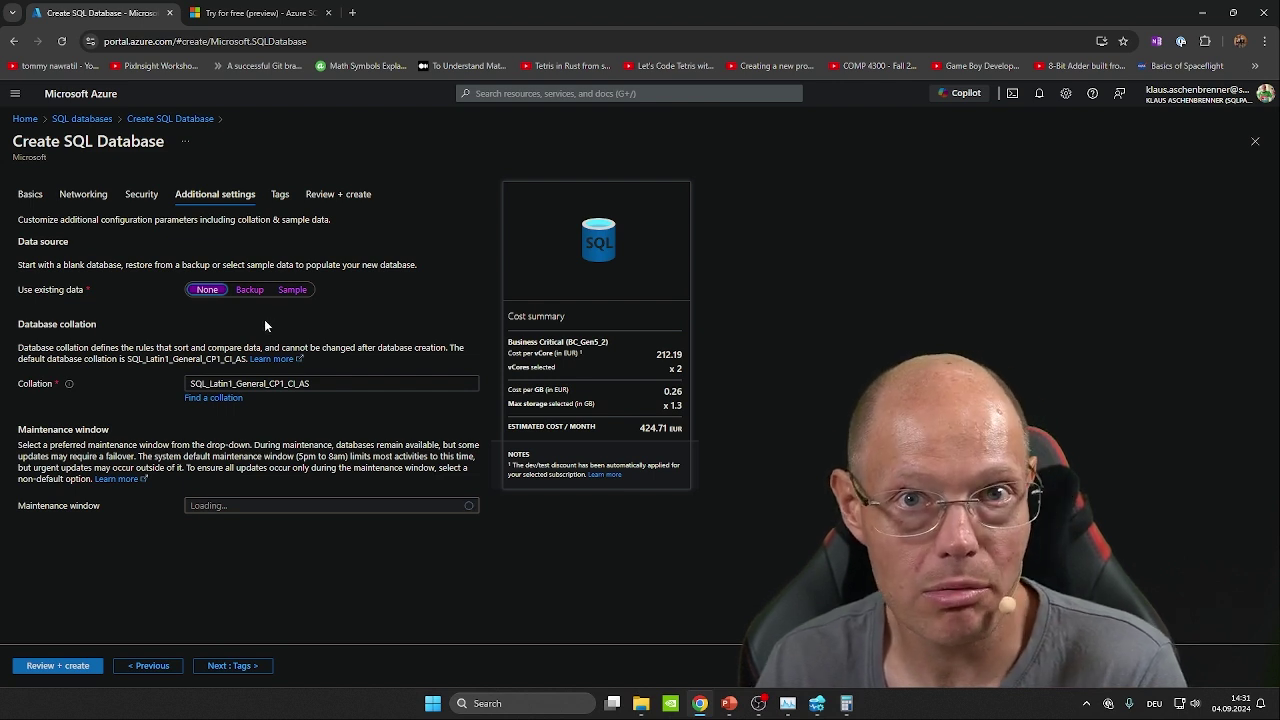
# Review the database collation and the available maintenance window options, including the note about updates and failover
pyautogui.doubleClick(342, 382)
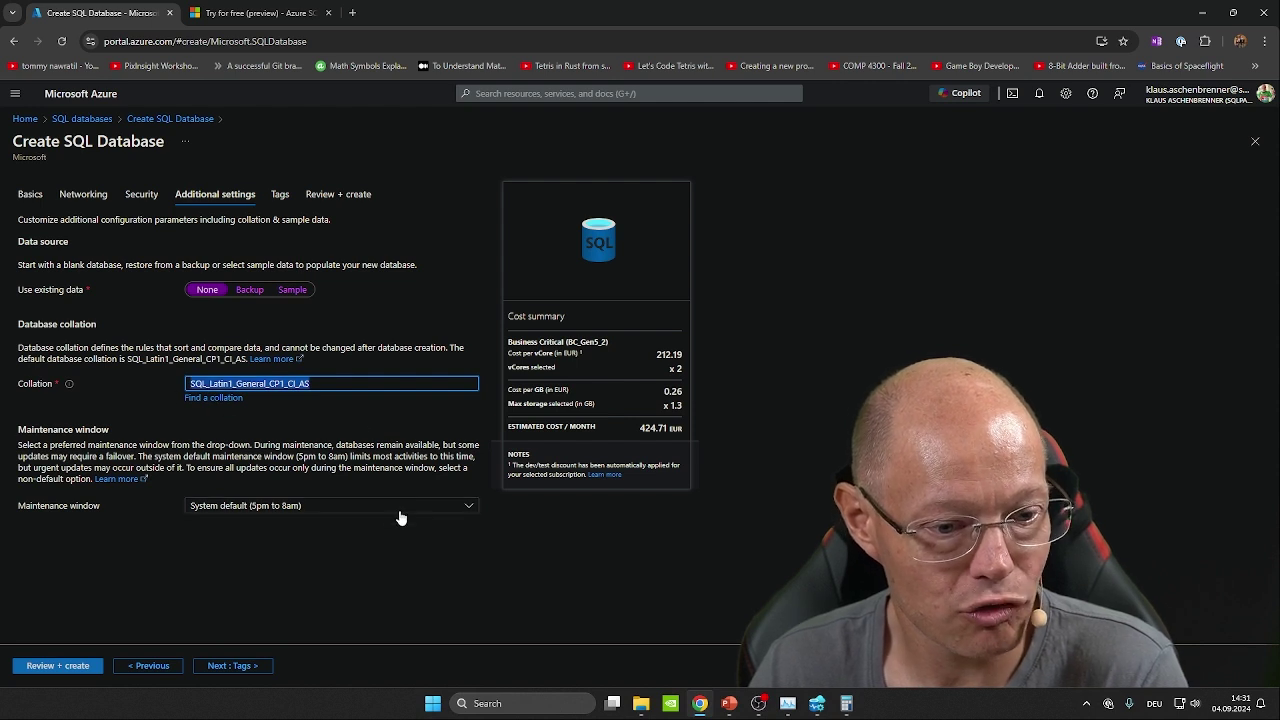
pyautogui.click(327, 507)
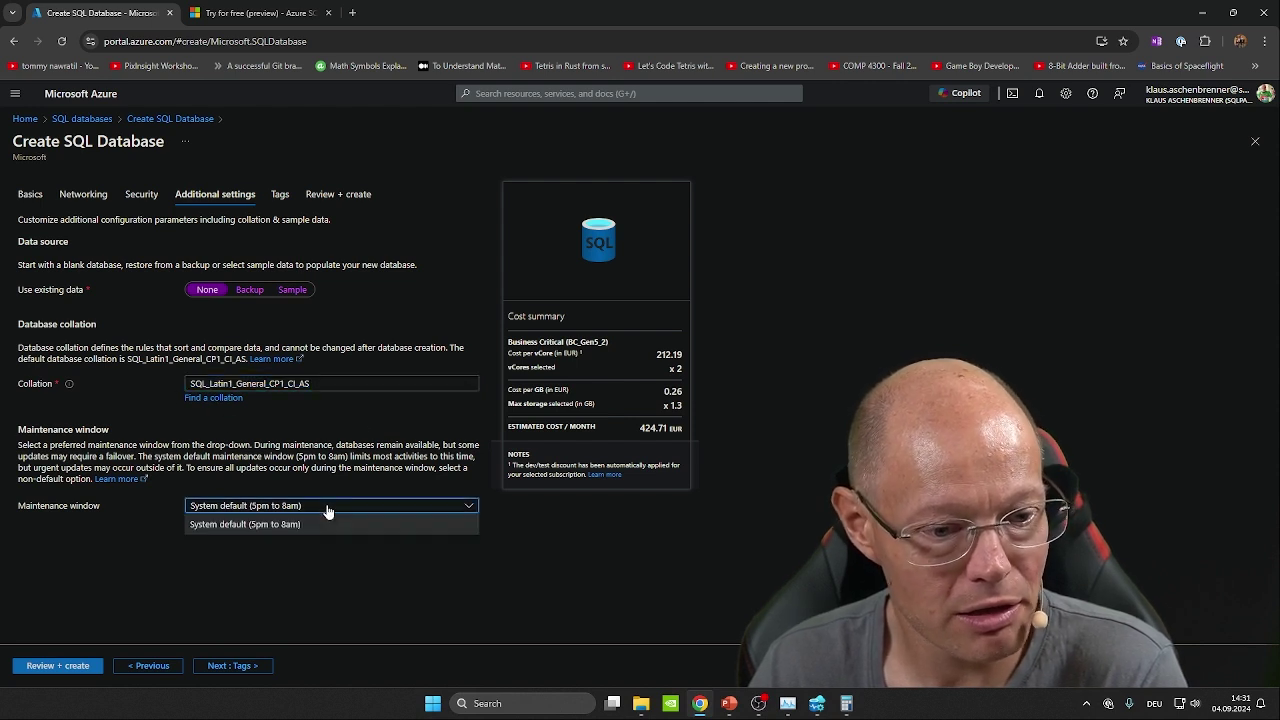
pyautogui.click(272, 510)
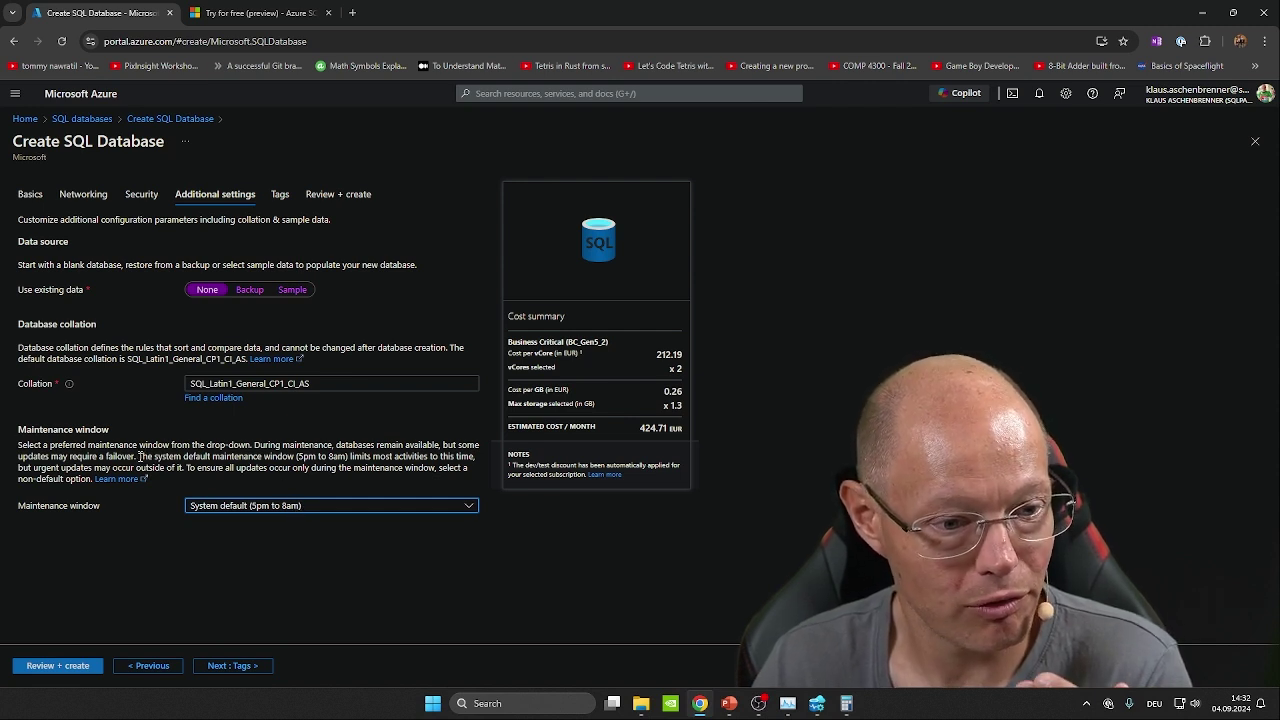
pyautogui.moveTo(40, 456); pyautogui.dragTo(138, 457)
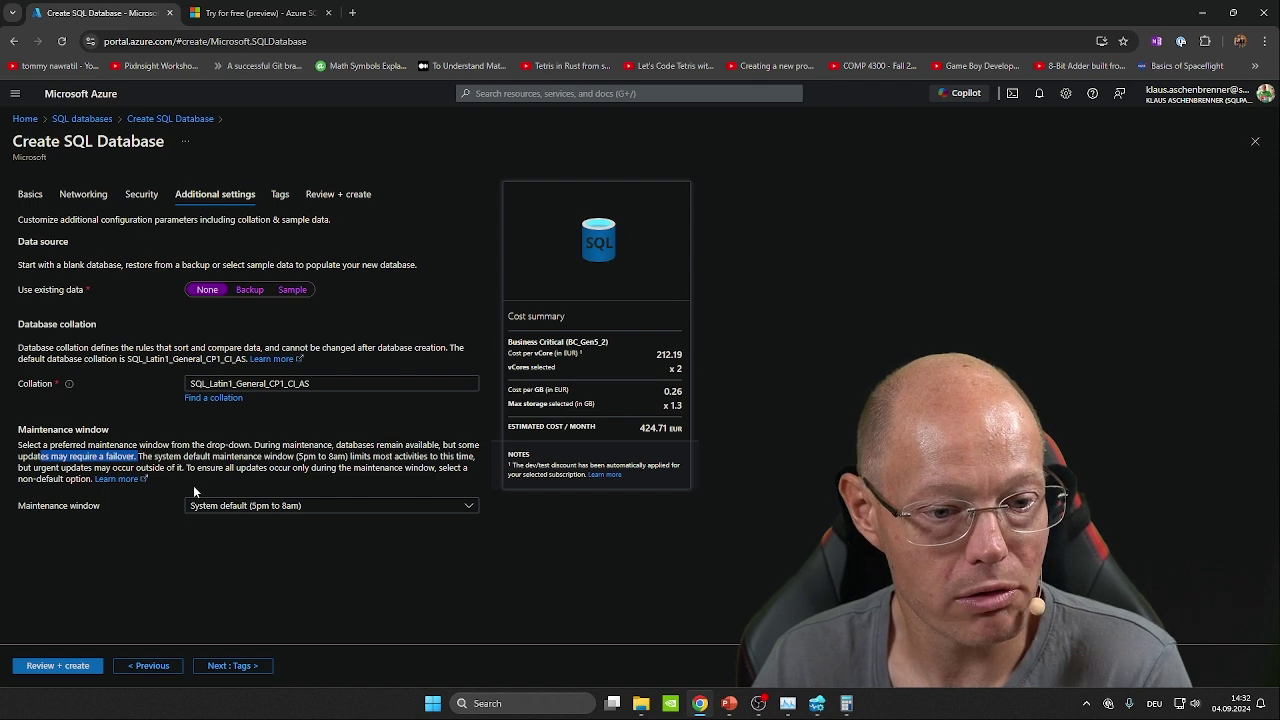
# Continue to the tag settings and look at the suggested tag values, leaving the tags empty
pyautogui.click(234, 669)
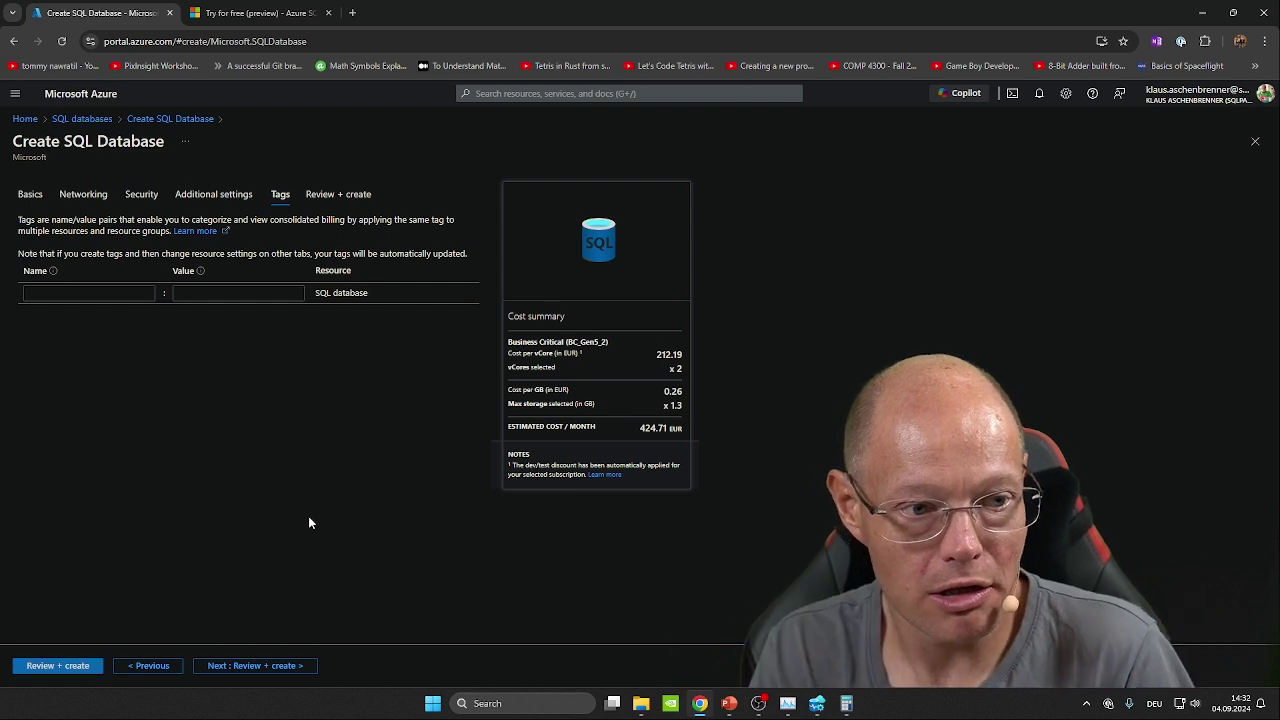
pyautogui.click(216, 291)
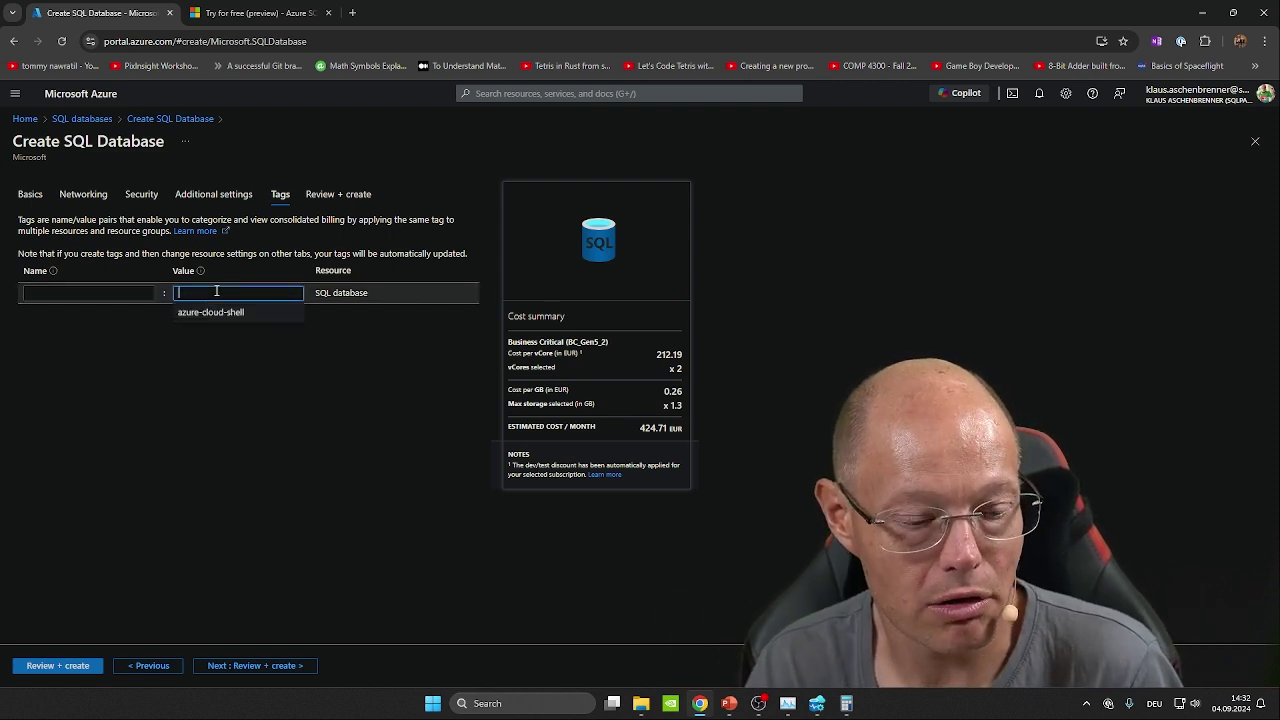
pyautogui.click(323, 462)
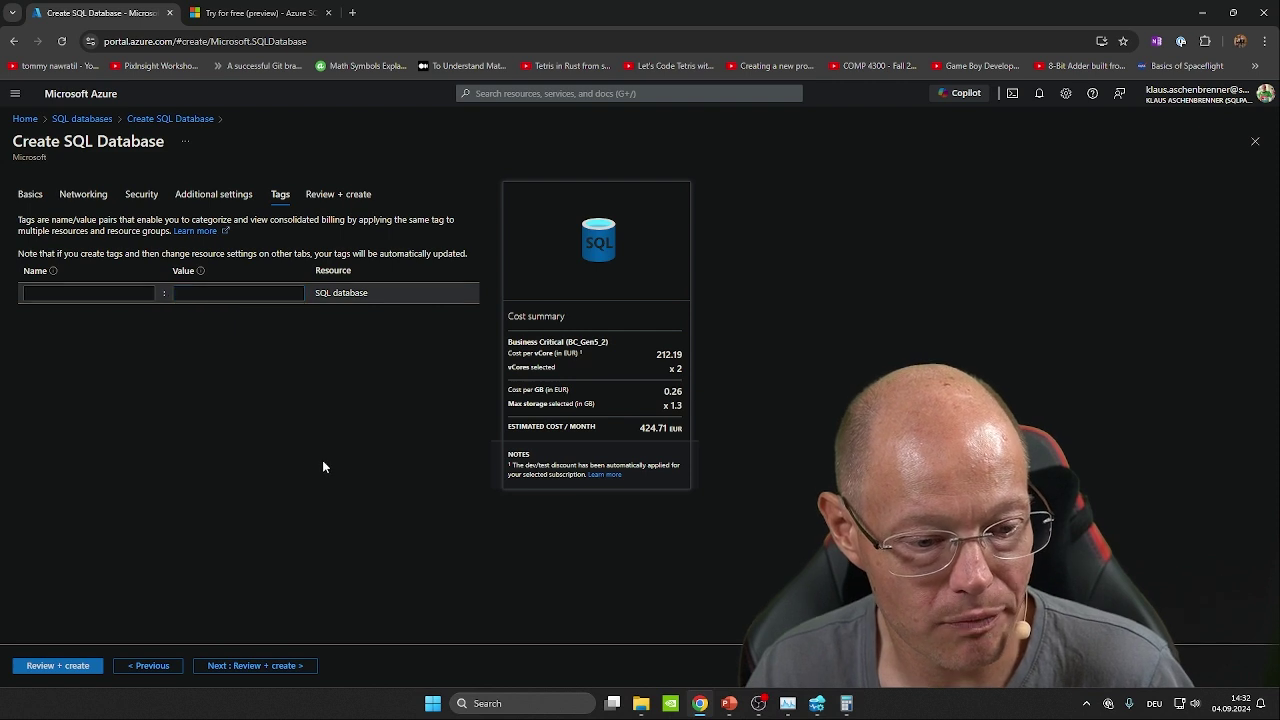
# Continue to the final review, check the estimated monthly cost and configuration summary, and create the sql-quickie database
pyautogui.click(268, 667)
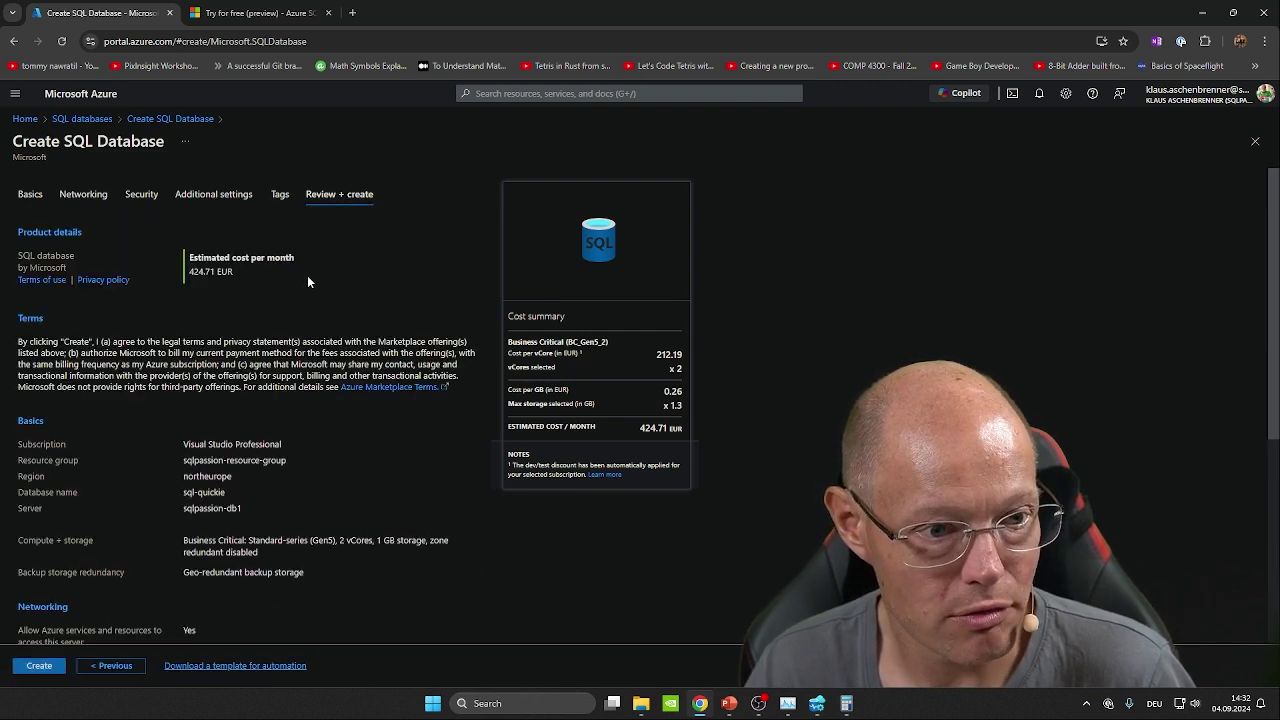
pyautogui.moveTo(192, 254); pyautogui.dragTo(293, 301)
pyautogui.scroll(-2, 300, 355)
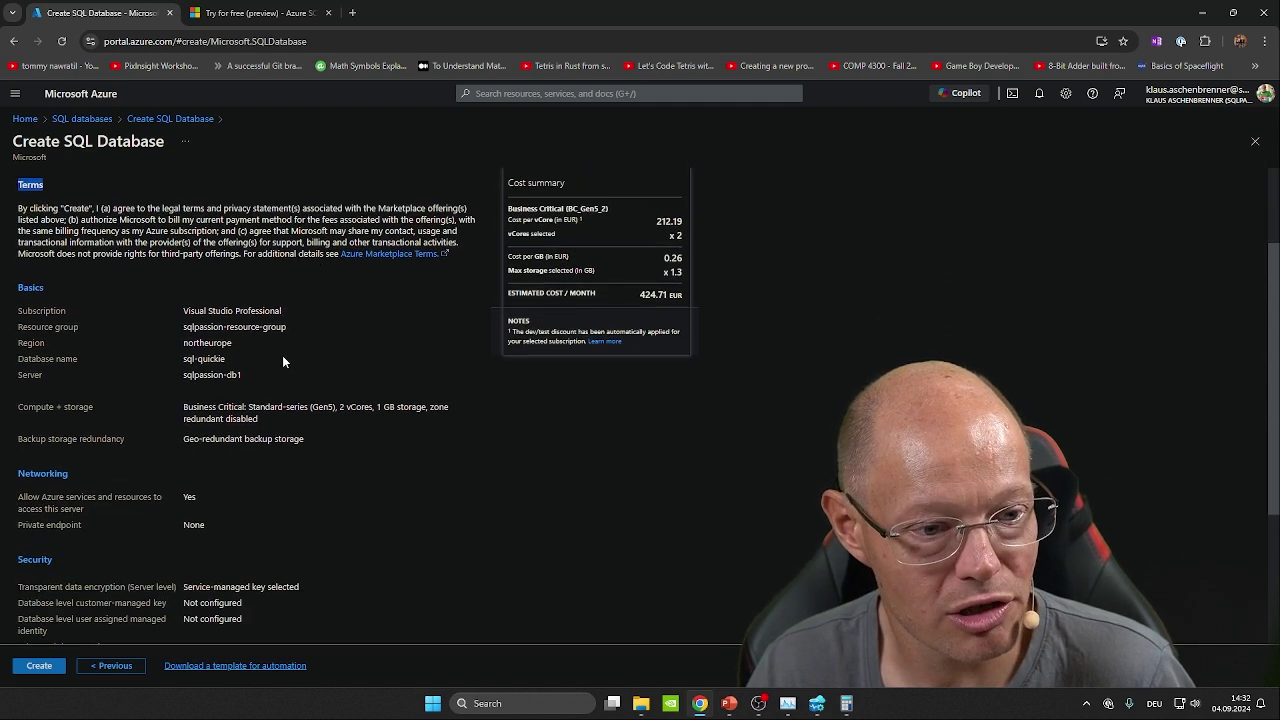
pyautogui.moveTo(15, 304); pyautogui.dragTo(390, 474)
pyautogui.click(389, 470)
pyautogui.scroll(-3, 389, 470)
pyautogui.scroll(-1, 112, 547)
pyautogui.click(37, 667)
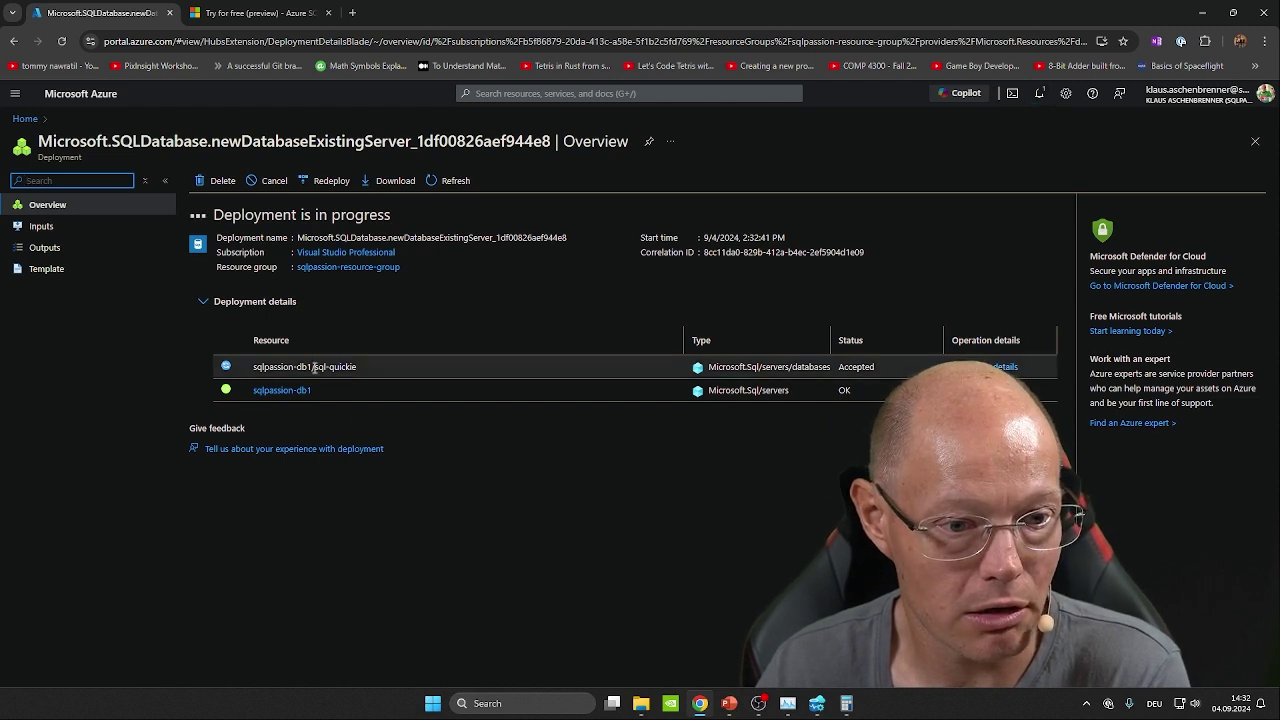
# Follow the sql-quickie deployment, open the deployed database, and review its server, resource group, location and pricing tier details
pyautogui.moveTo(314, 367); pyautogui.dragTo(371, 368)
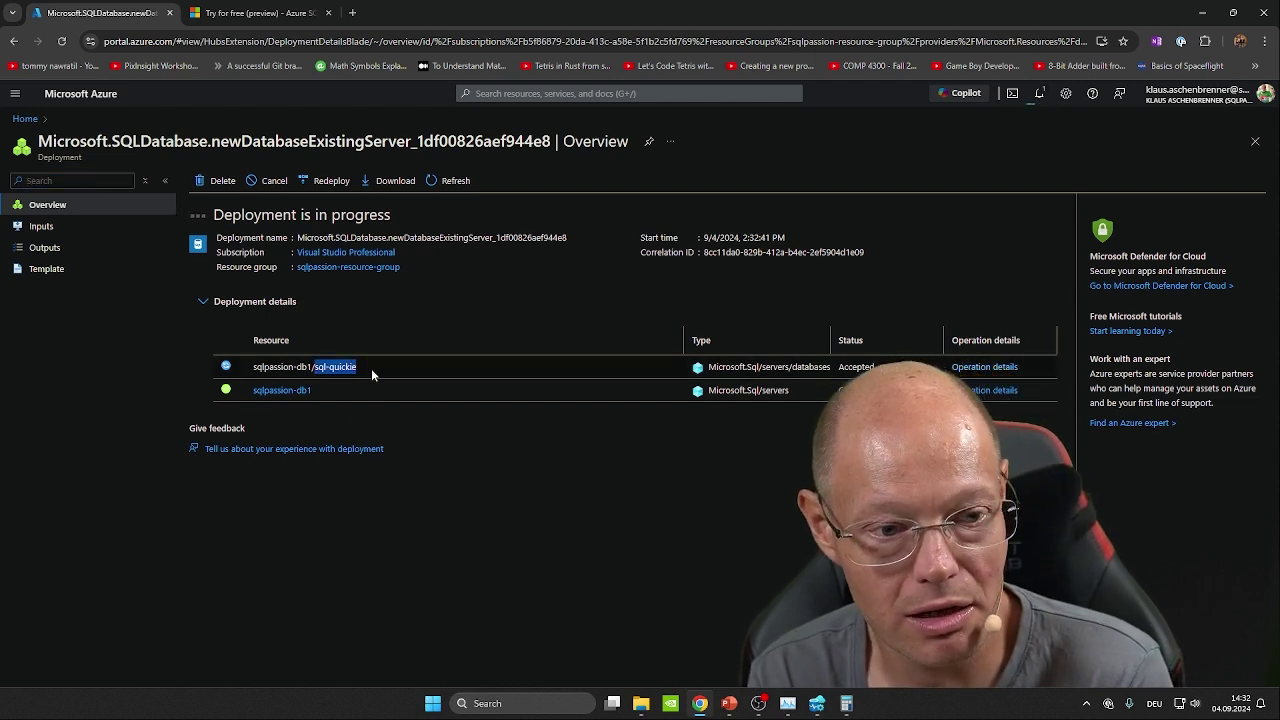
pyautogui.moveTo(305, 392)
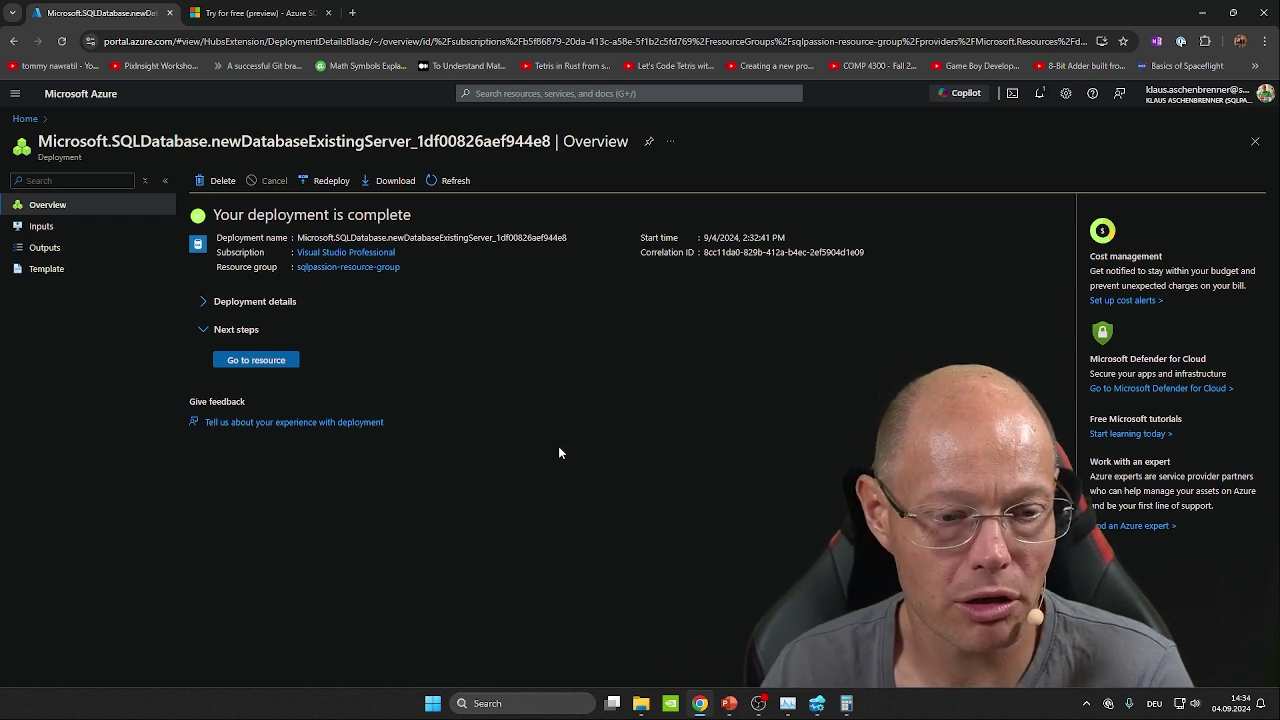
pyautogui.click(255, 361)
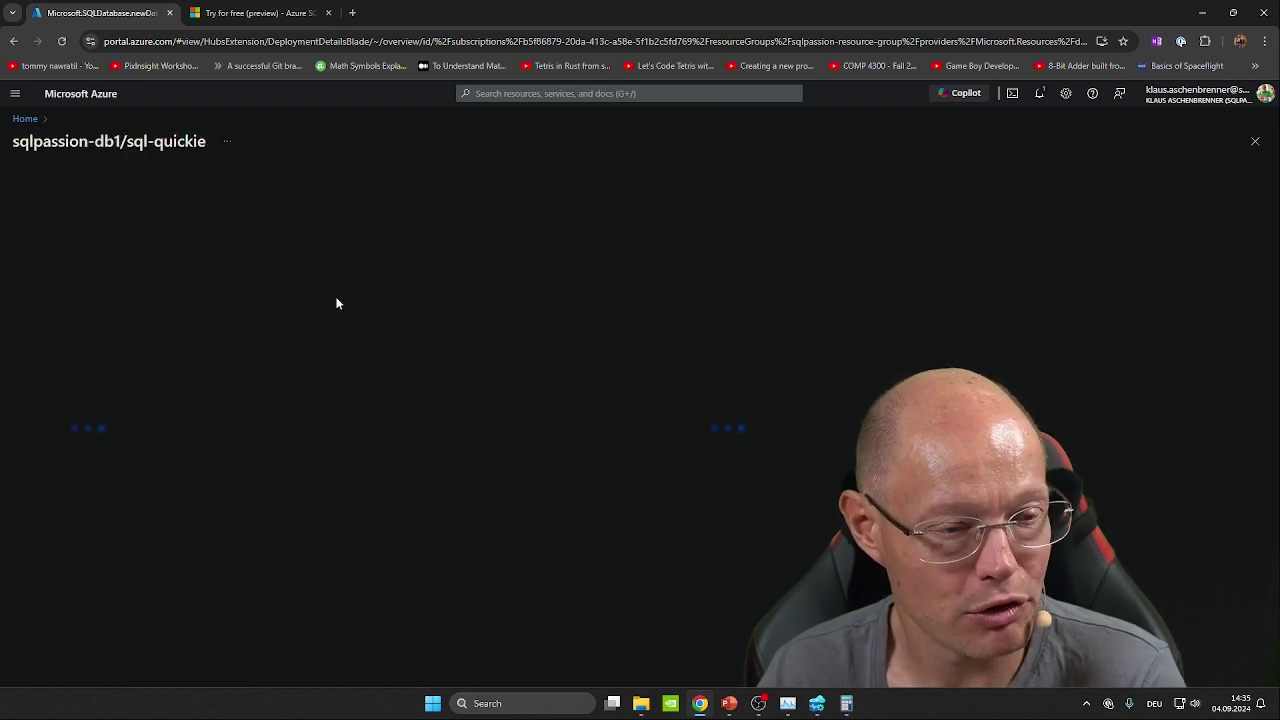
pyautogui.moveTo(128, 141); pyautogui.dragTo(210, 141)
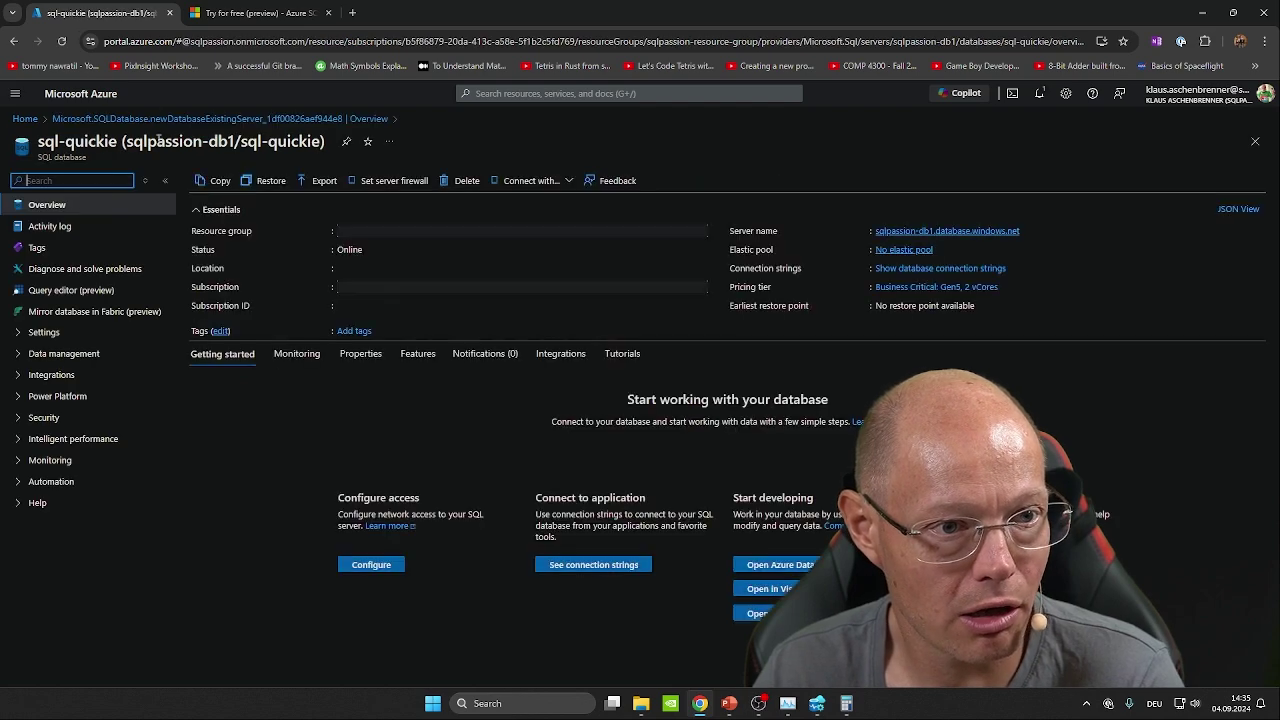
pyautogui.moveTo(126, 141); pyautogui.dragTo(234, 141)
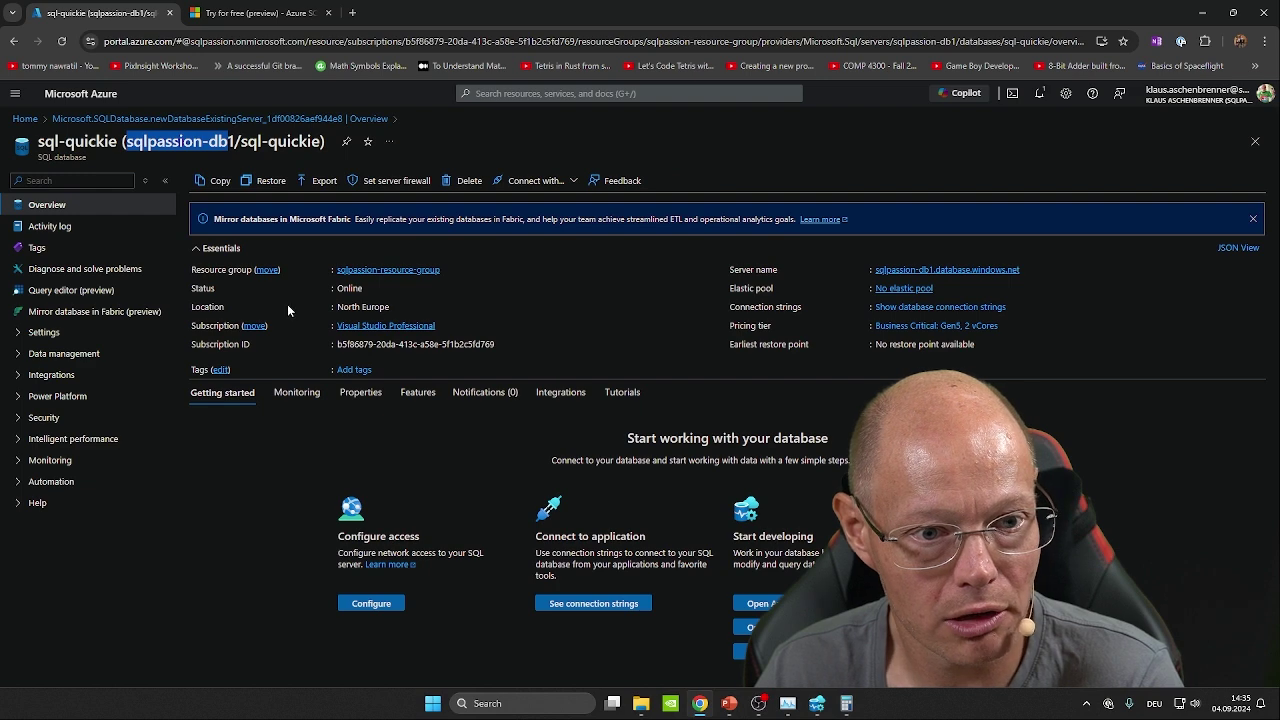
pyautogui.moveTo(188, 277); pyautogui.dragTo(500, 353)
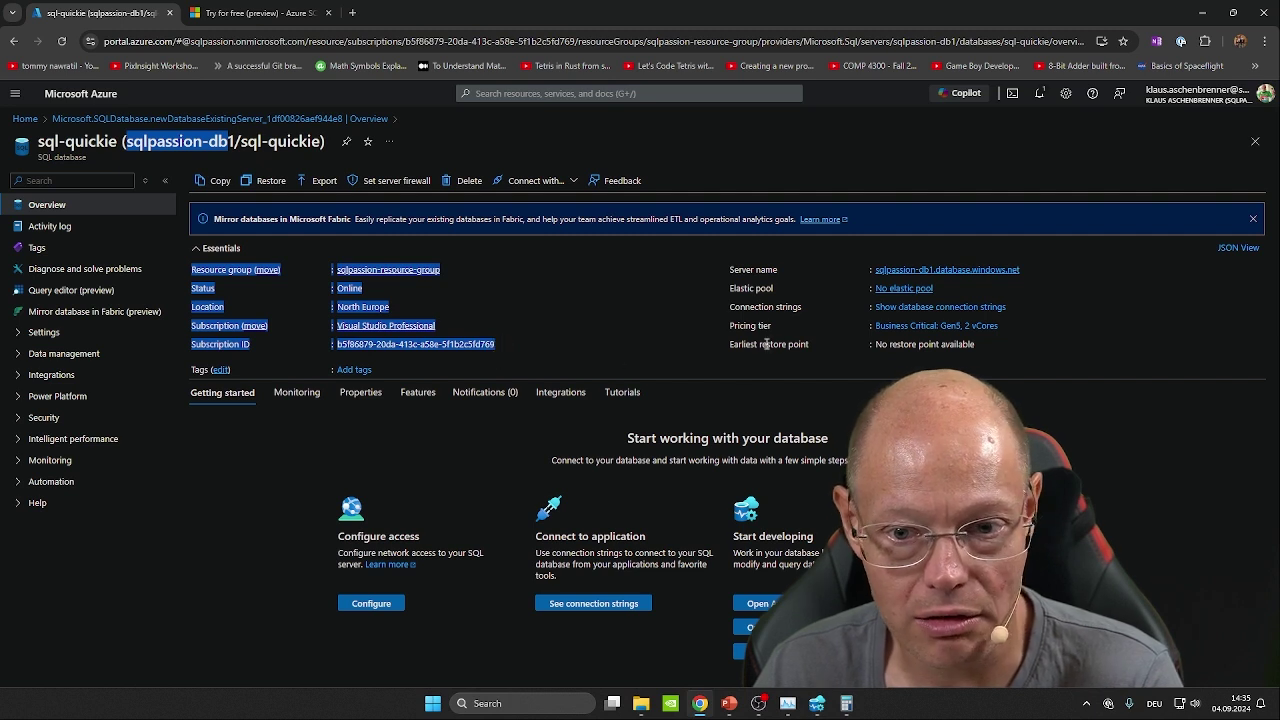
pyautogui.moveTo(1021, 317); pyautogui.dragTo(829, 325)
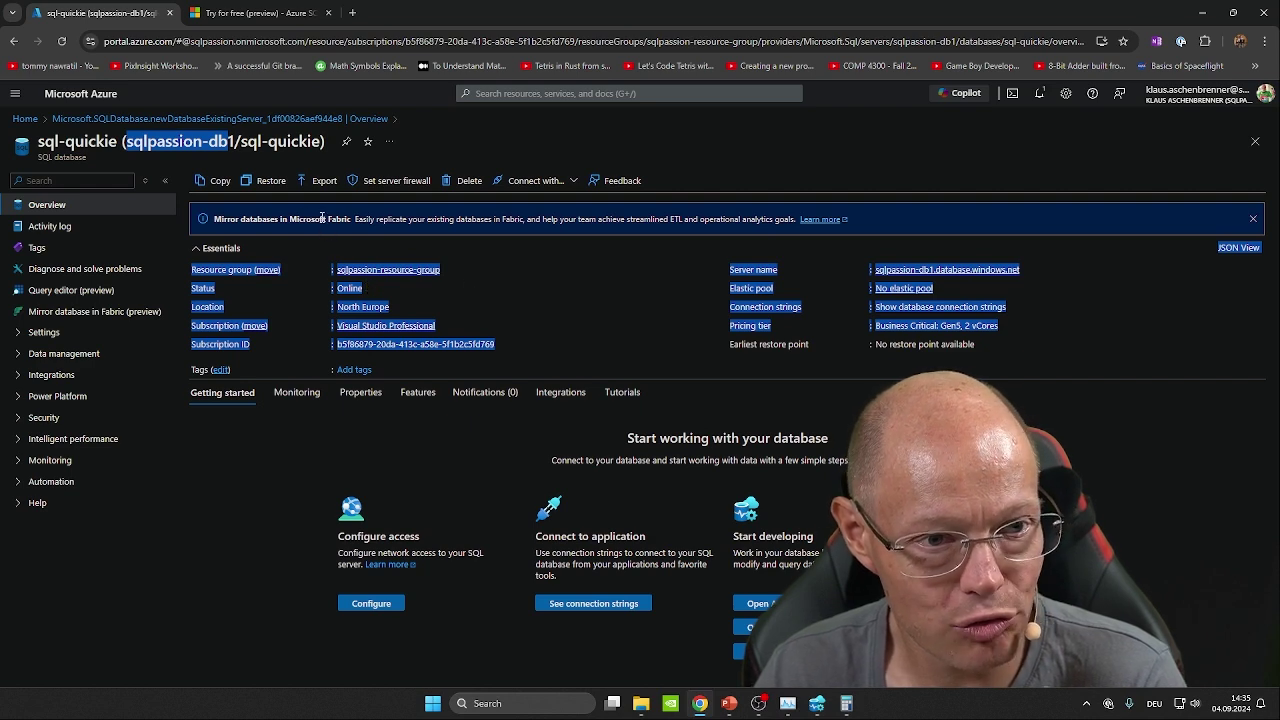
pyautogui.click(565, 320)
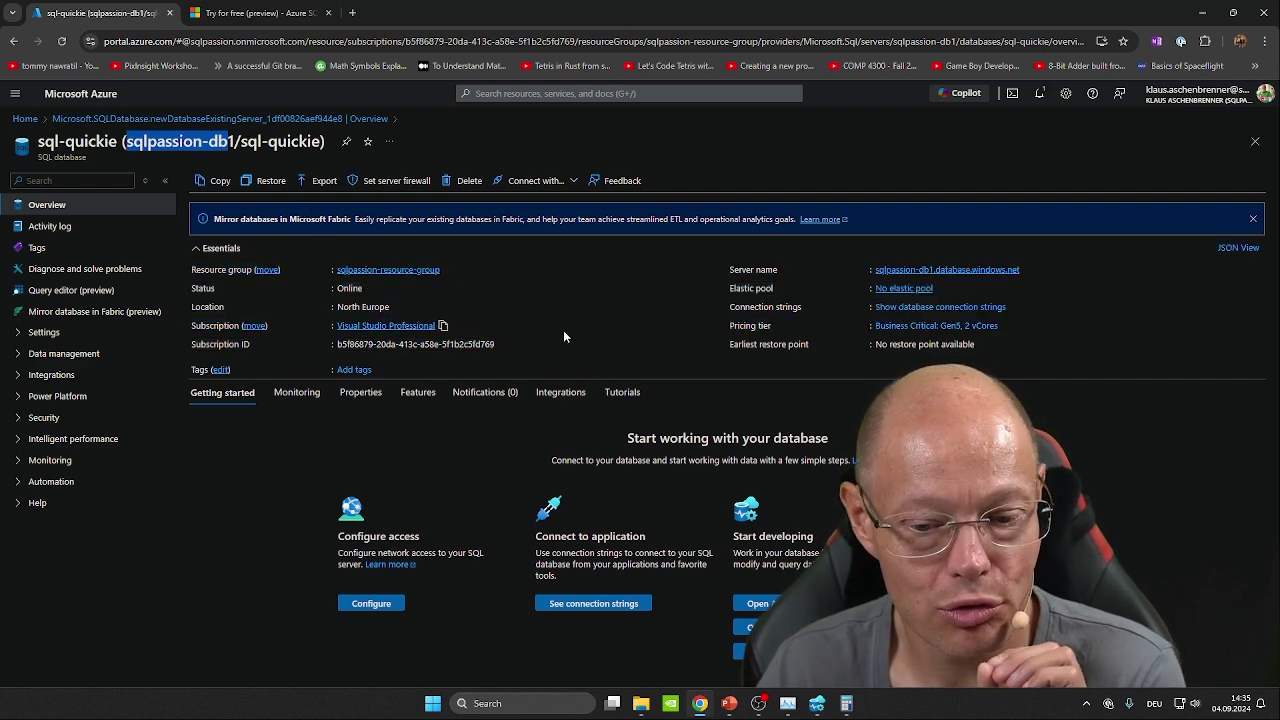
pyautogui.moveTo(268, 141); pyautogui.dragTo(323, 141)
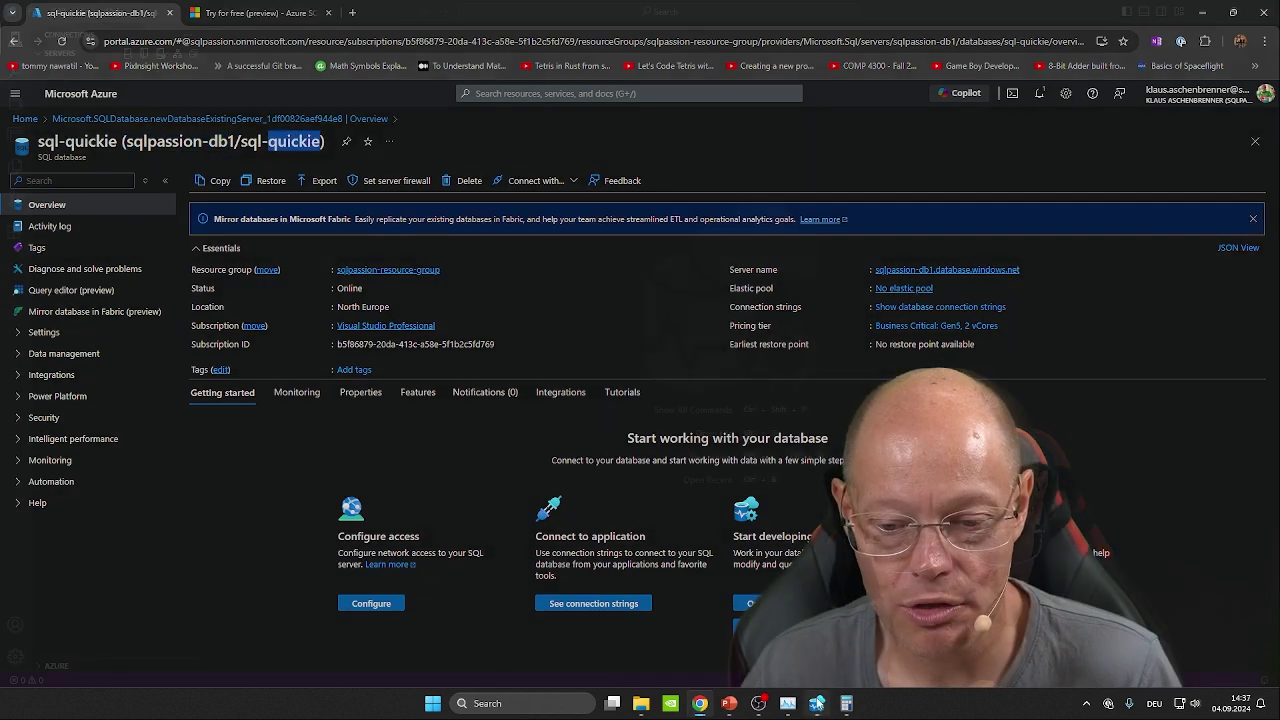
# Switch to Azure Data Studio and start a new connection with sqlpassion-db1.database.windows.net as the server
pyautogui.click(817, 703)
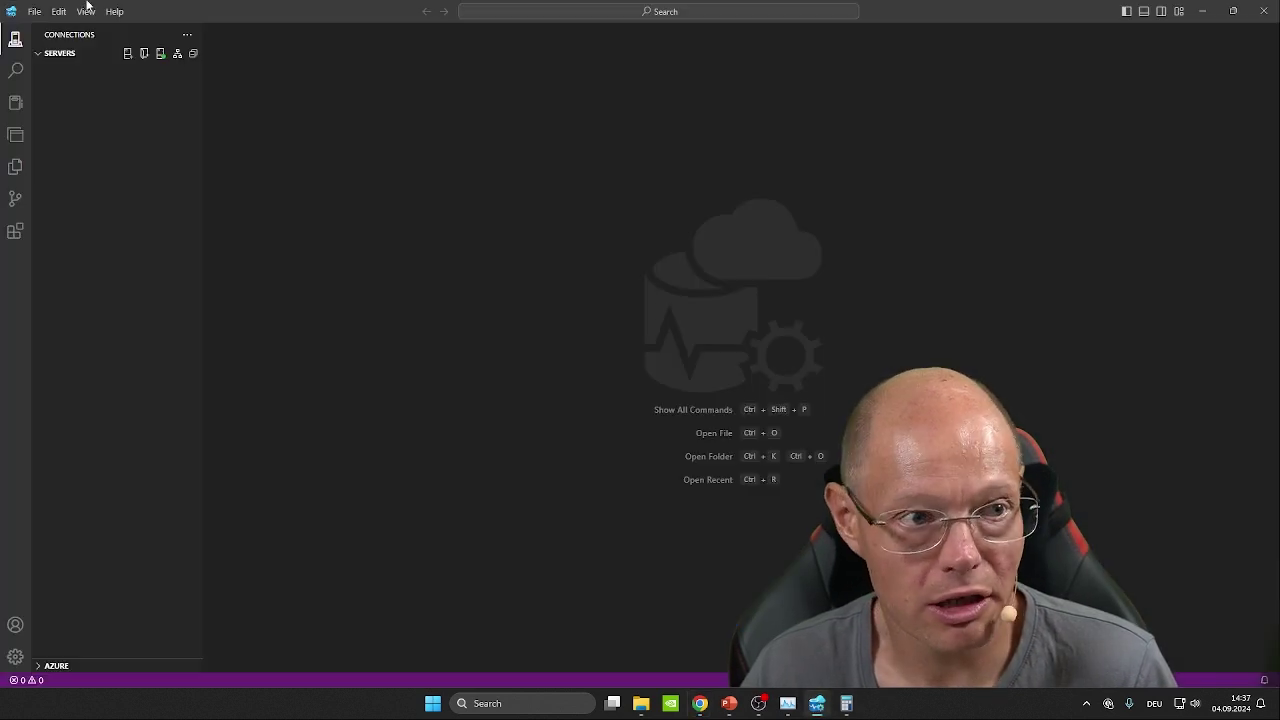
pyautogui.click(127, 58)
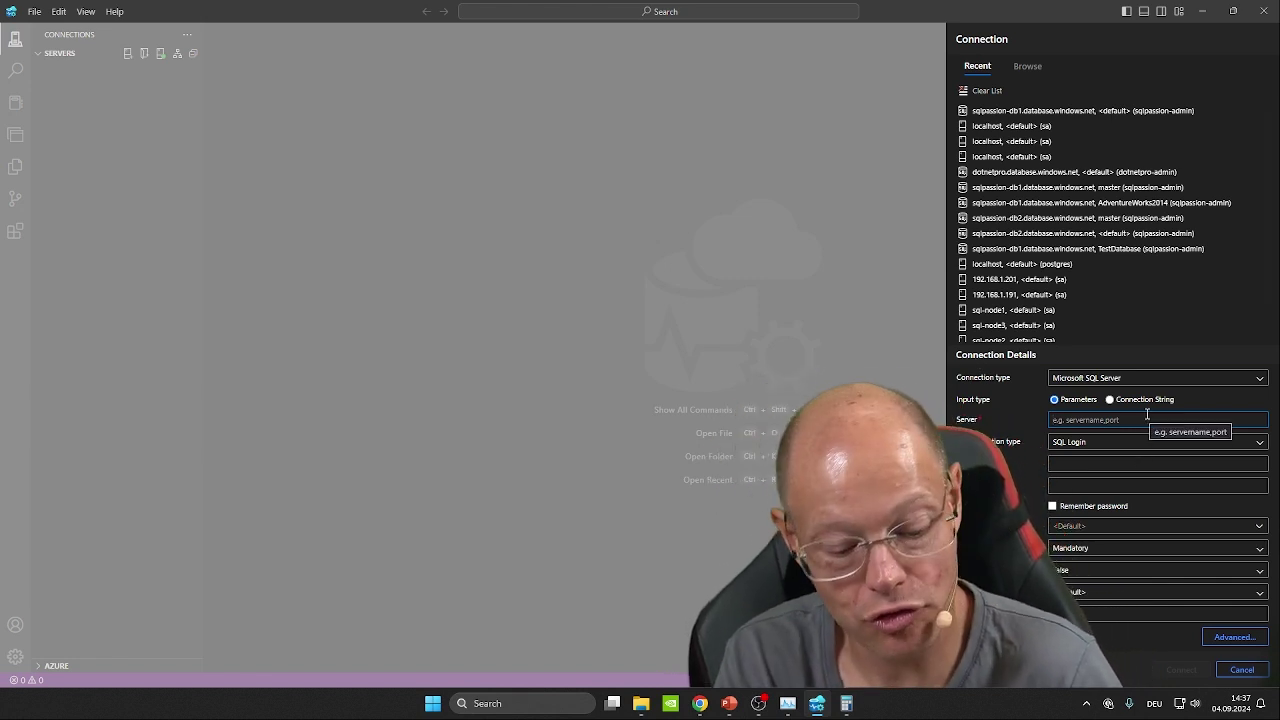
pyautogui.write('sqlpassiondb1')
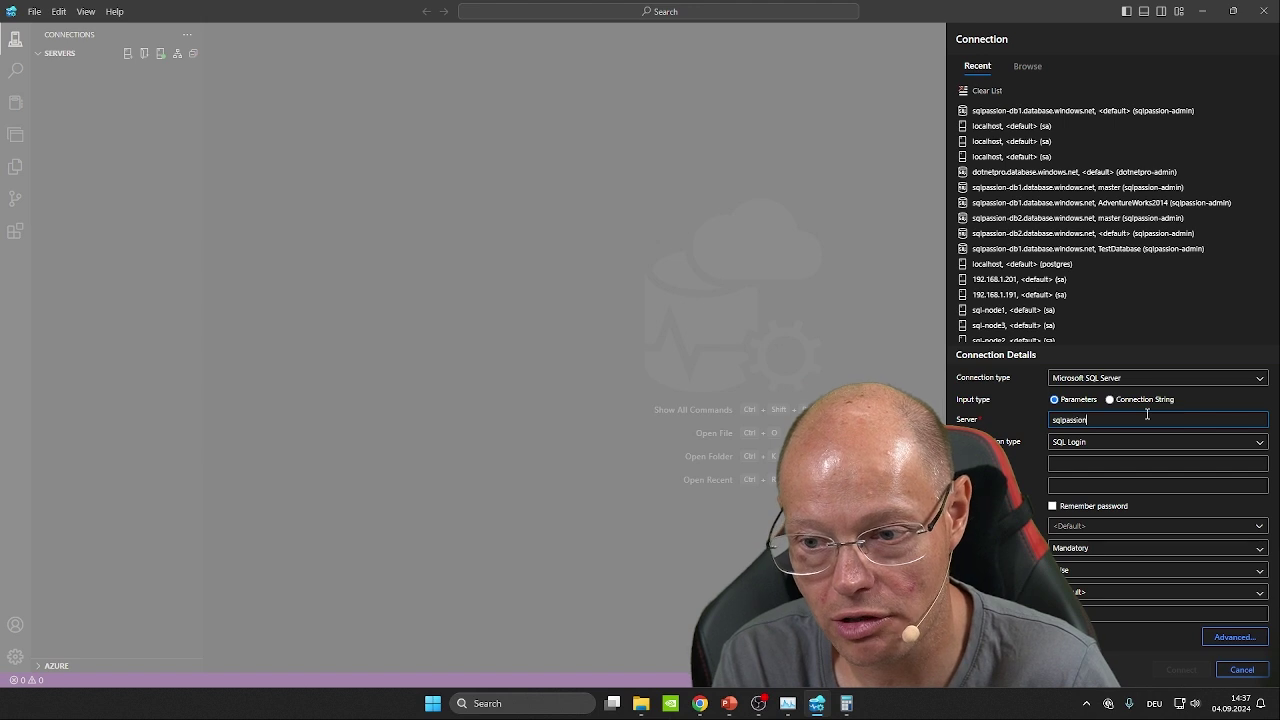
pyautogui.press('BackSpace')
pyautogui.press('BackSpace')
pyautogui.press('BackSpace')
pyautogui.write('-d')
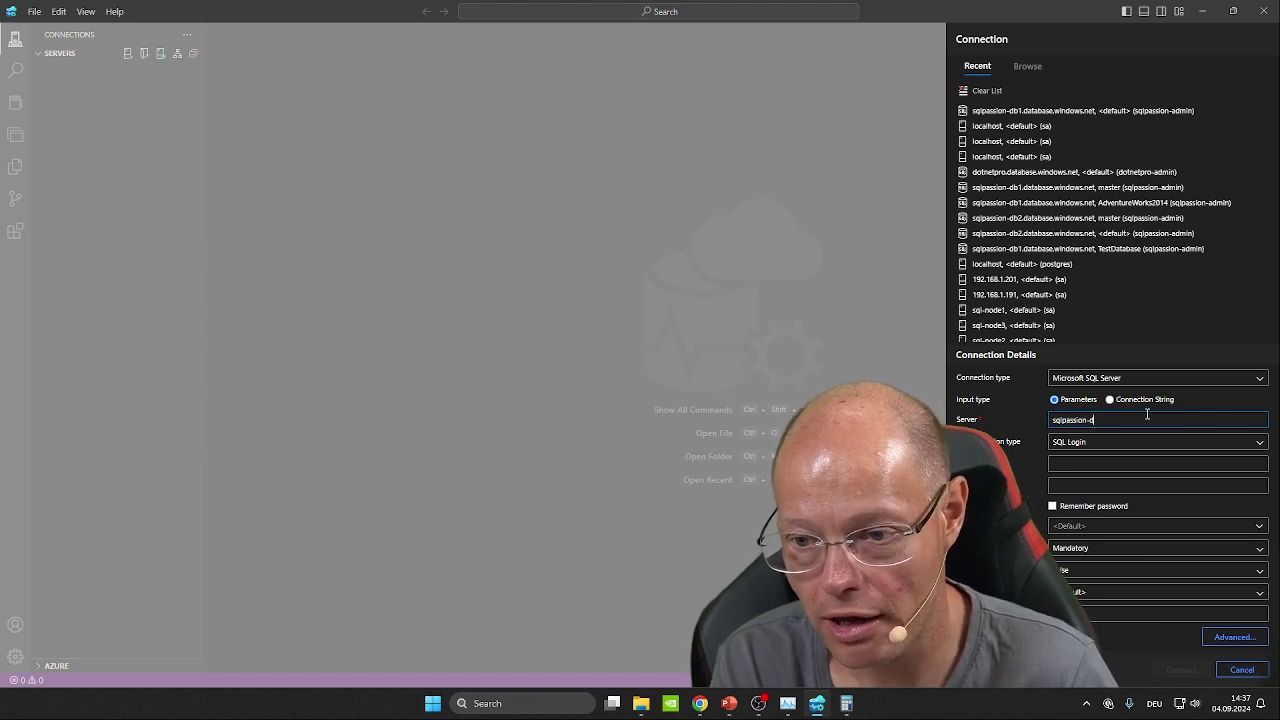
pyautogui.write('b1.database')
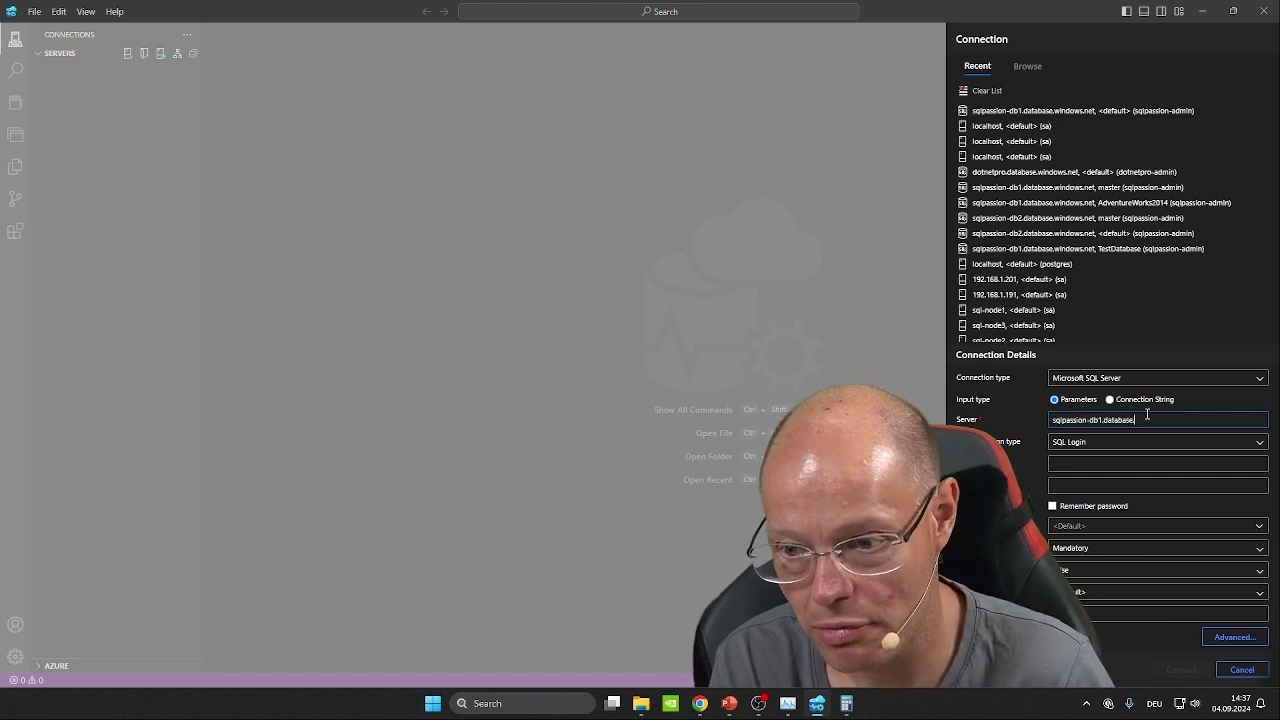
pyautogui.write('.windows.net')
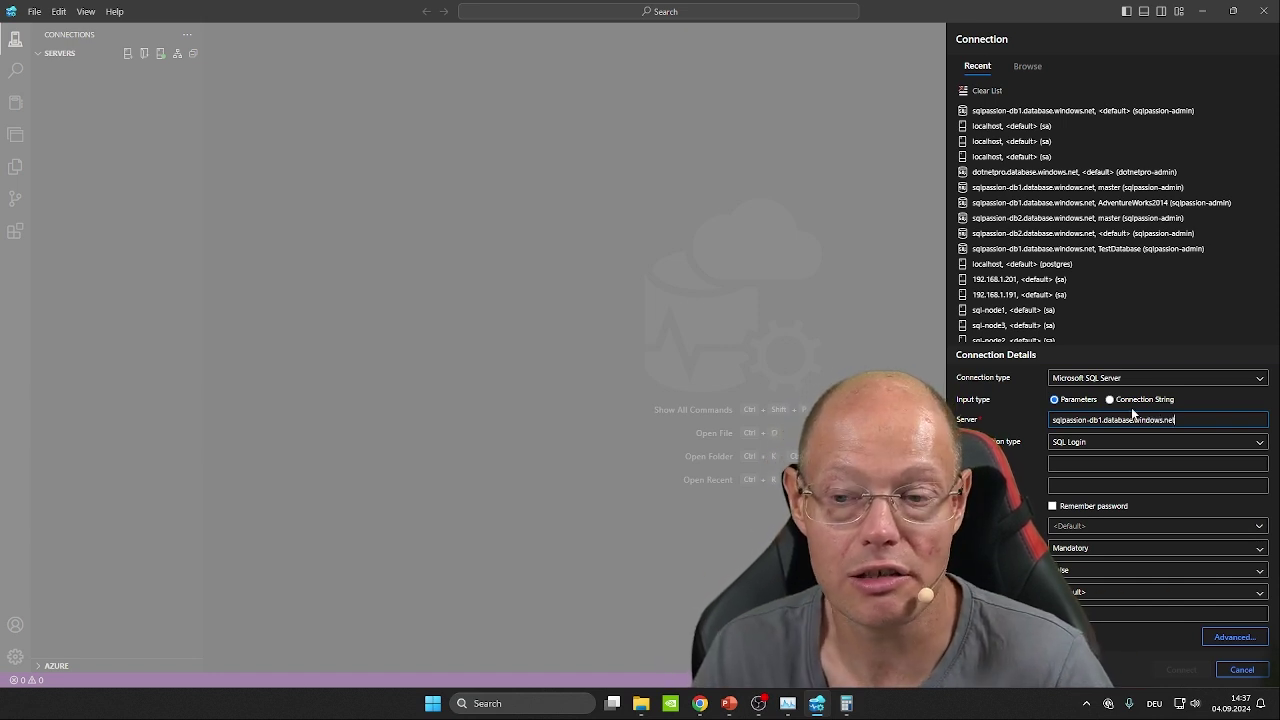
# Choose SQL Login authentication, enter the user name sqlpassion-admin and the account password, and connect to the server
pyautogui.click(1098, 446)
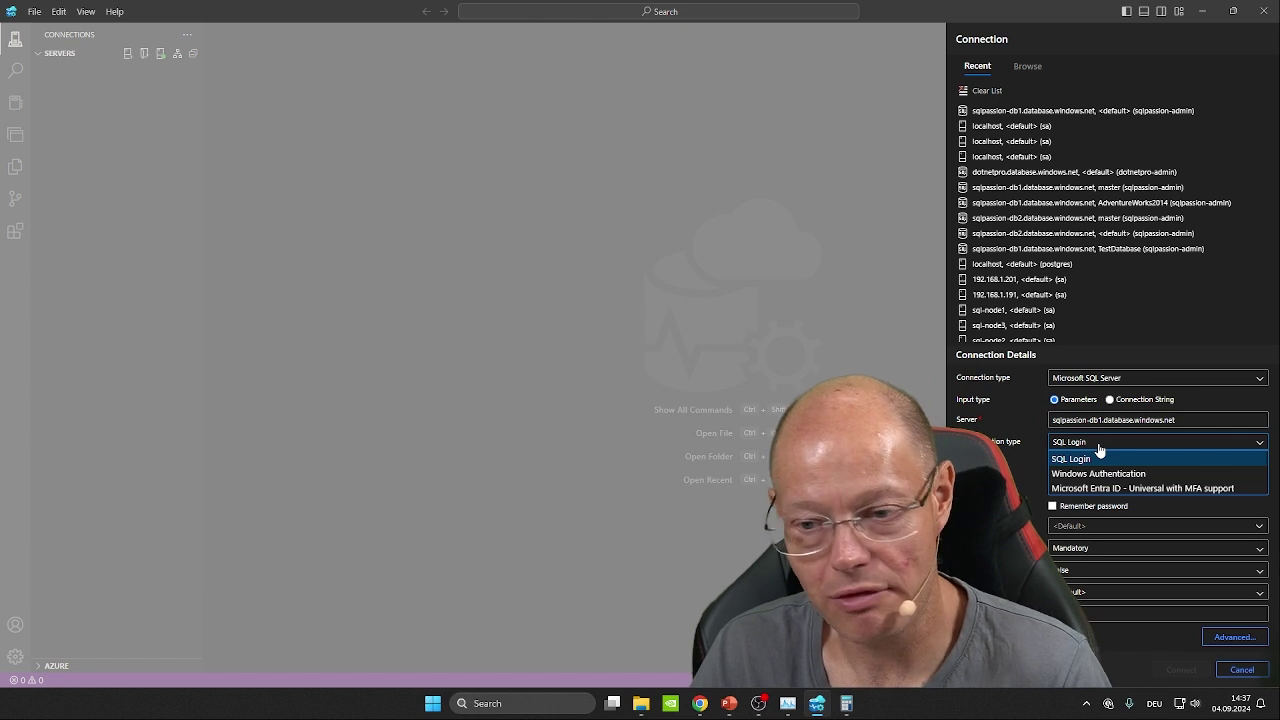
pyautogui.click(1088, 456)
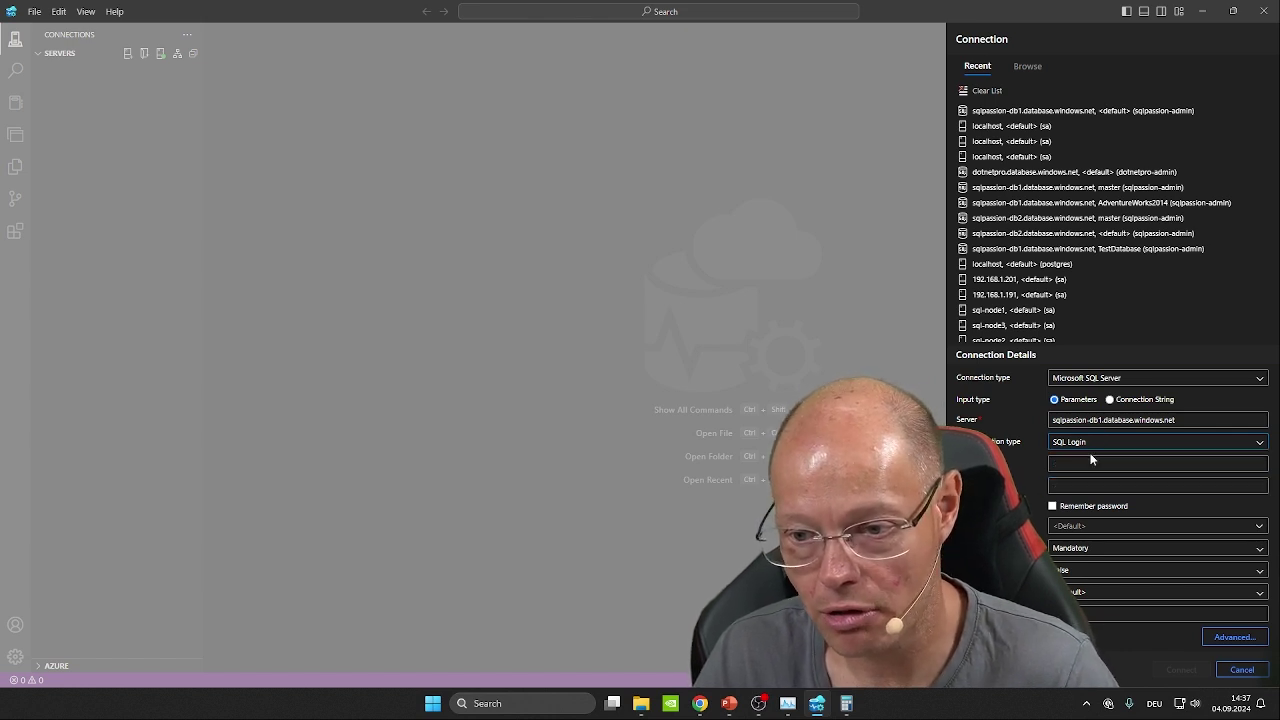
pyautogui.click(1083, 460)
pyautogui.write('sqlp')
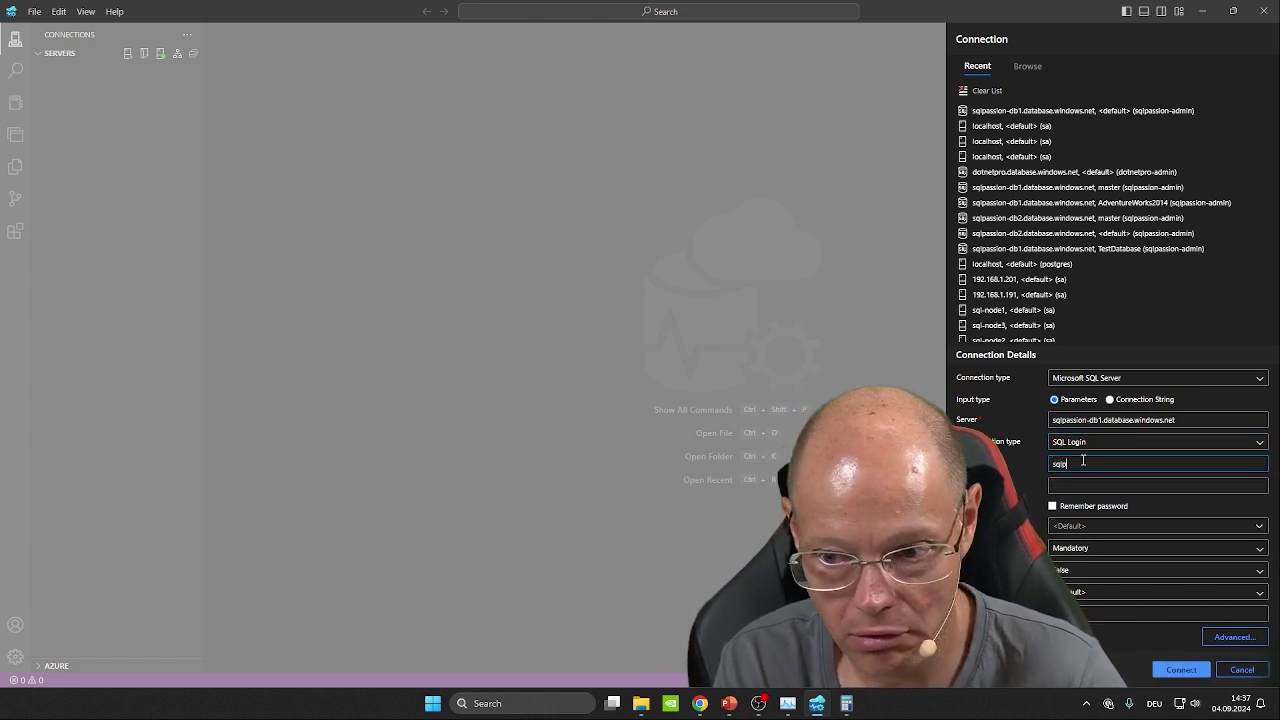
pyautogui.write('assion-admin')
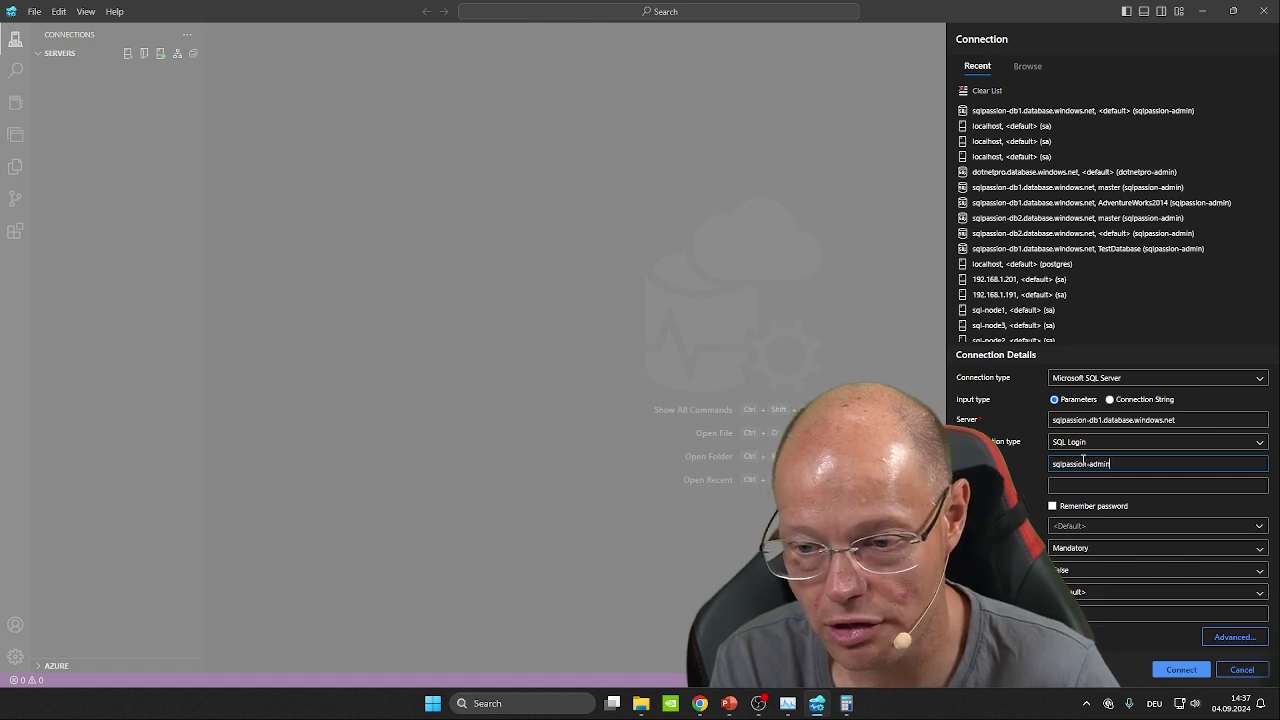
pyautogui.press('Tab')
pyautogui.write('••••••••••')
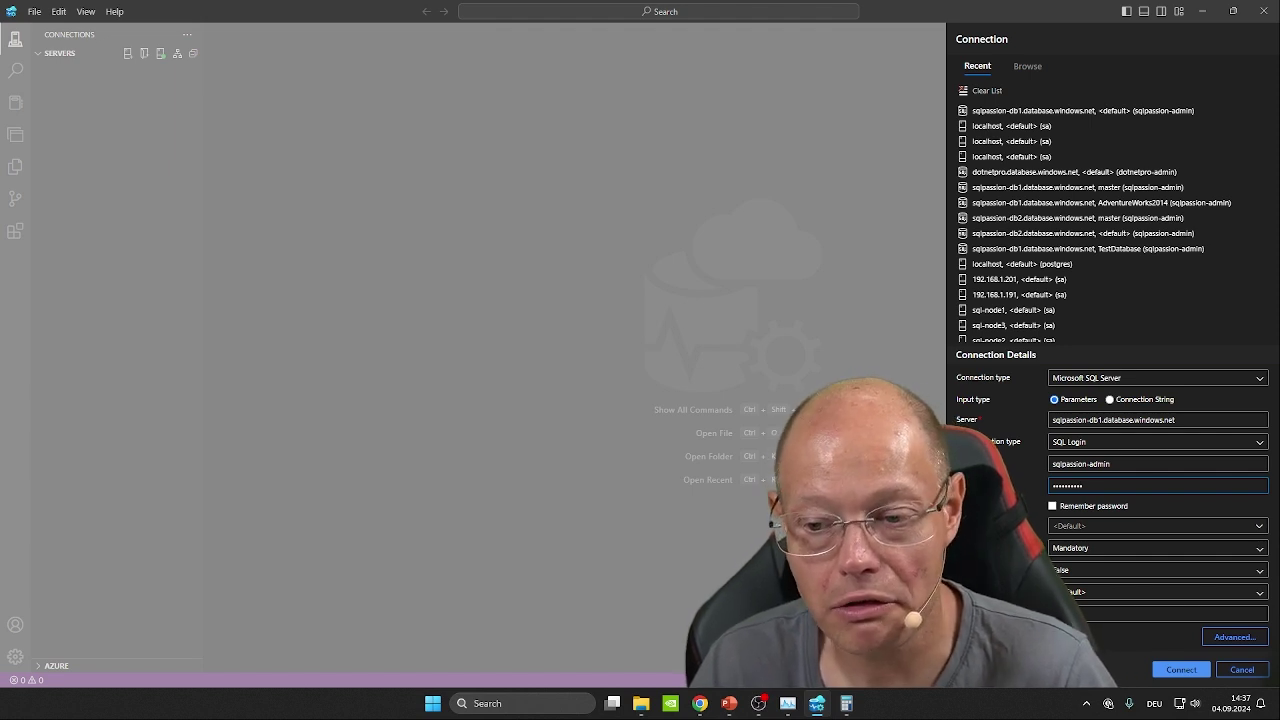
pyautogui.click(1181, 670)
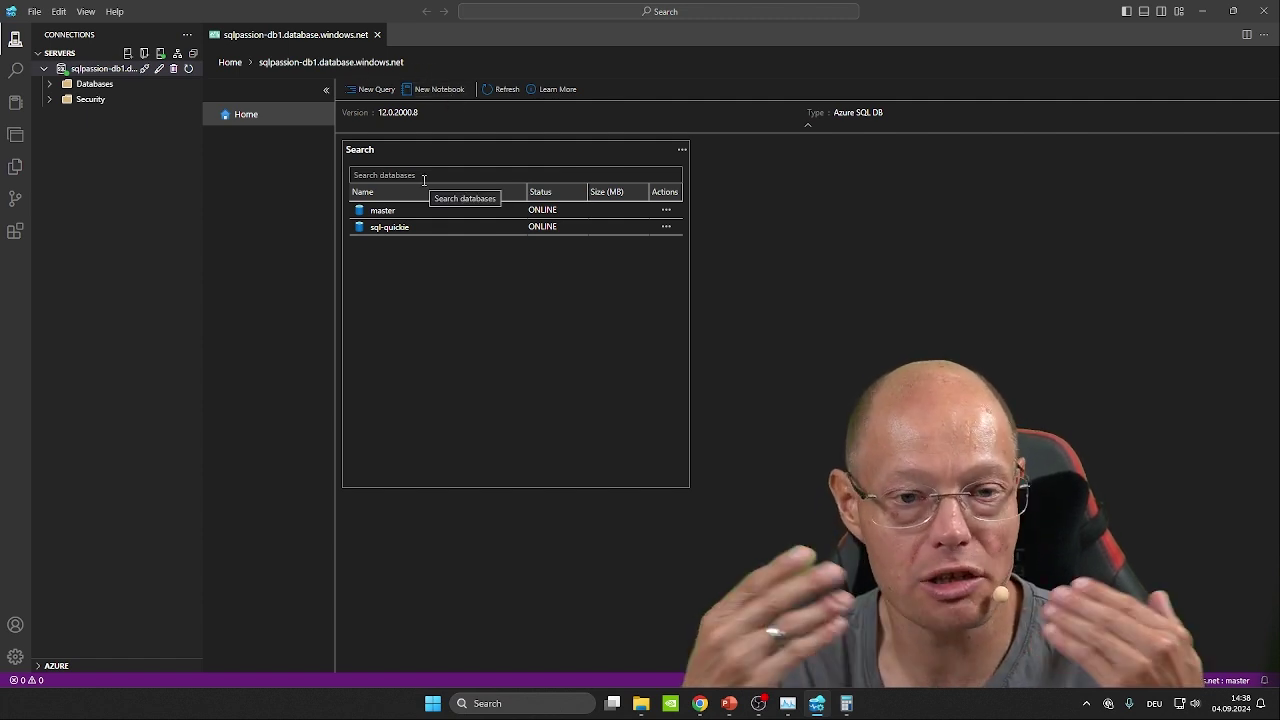
# Expand the server's databases, the sql-quickie database and its Tables folder, widening the connections pane to read the object tree
pyautogui.click(48, 89)
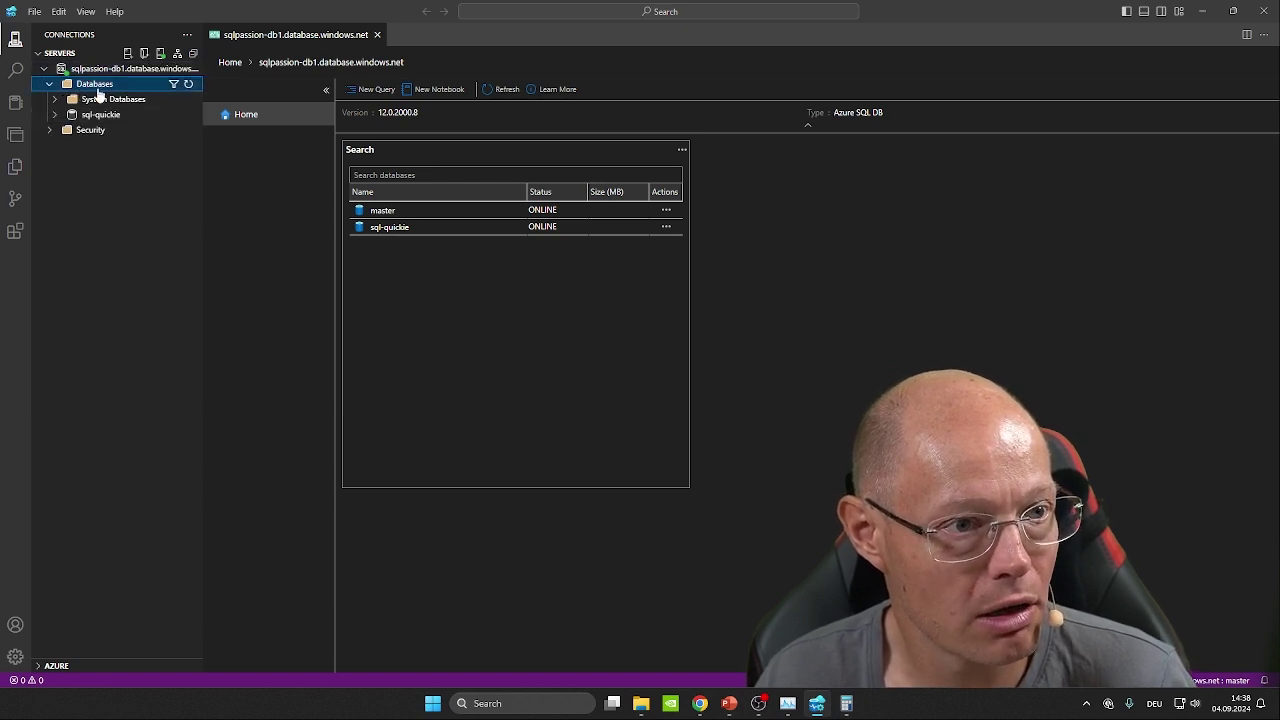
pyautogui.click(183, 114)
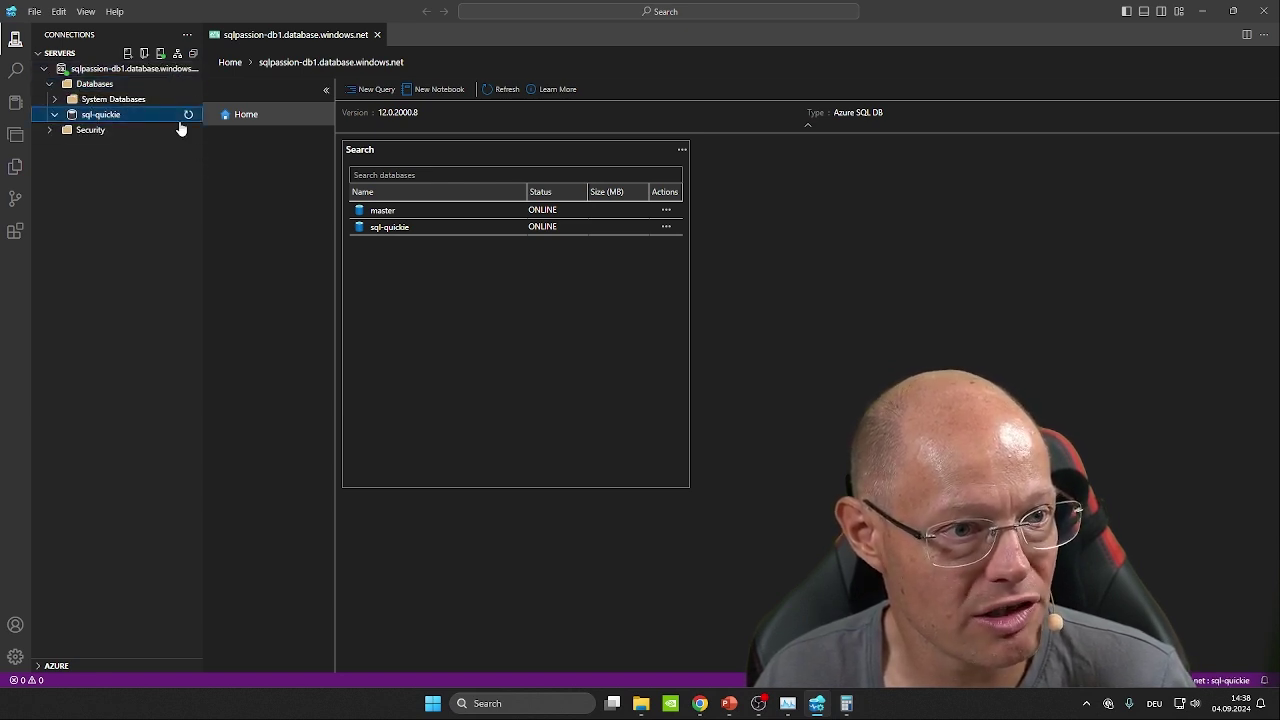
pyautogui.moveTo(204, 192); pyautogui.dragTo(284, 186)
pyautogui.click(58, 131)
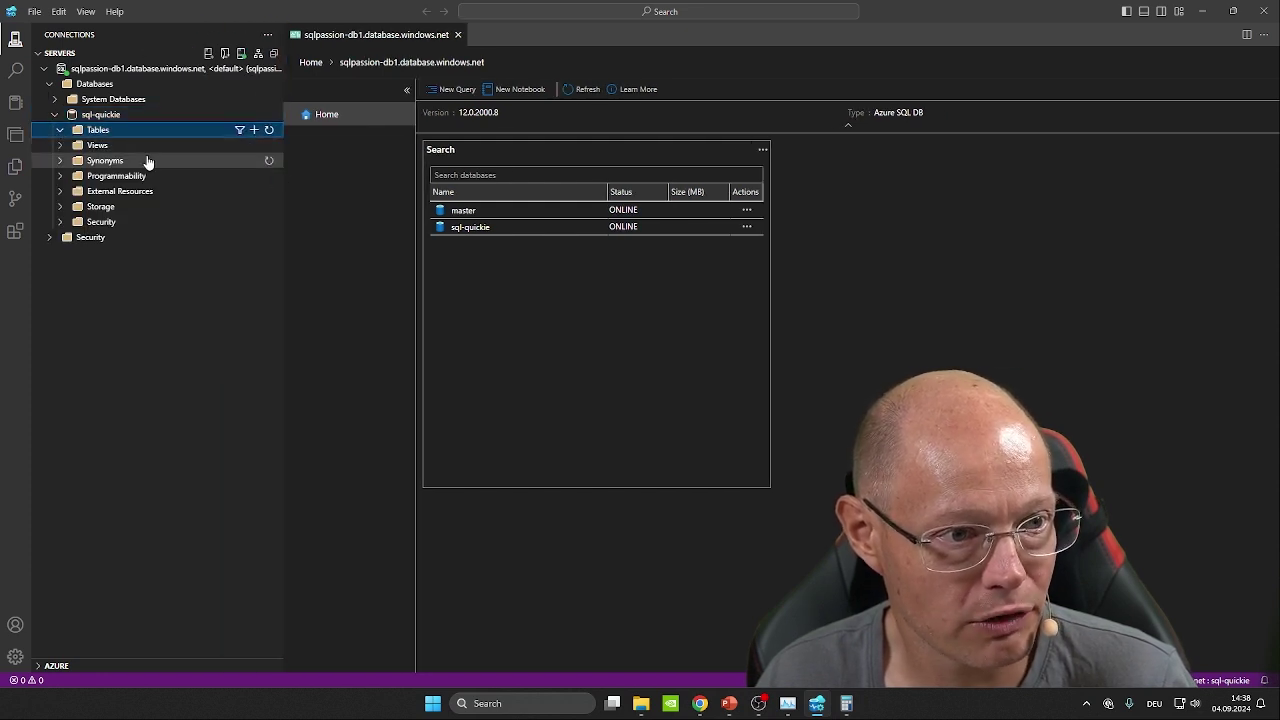